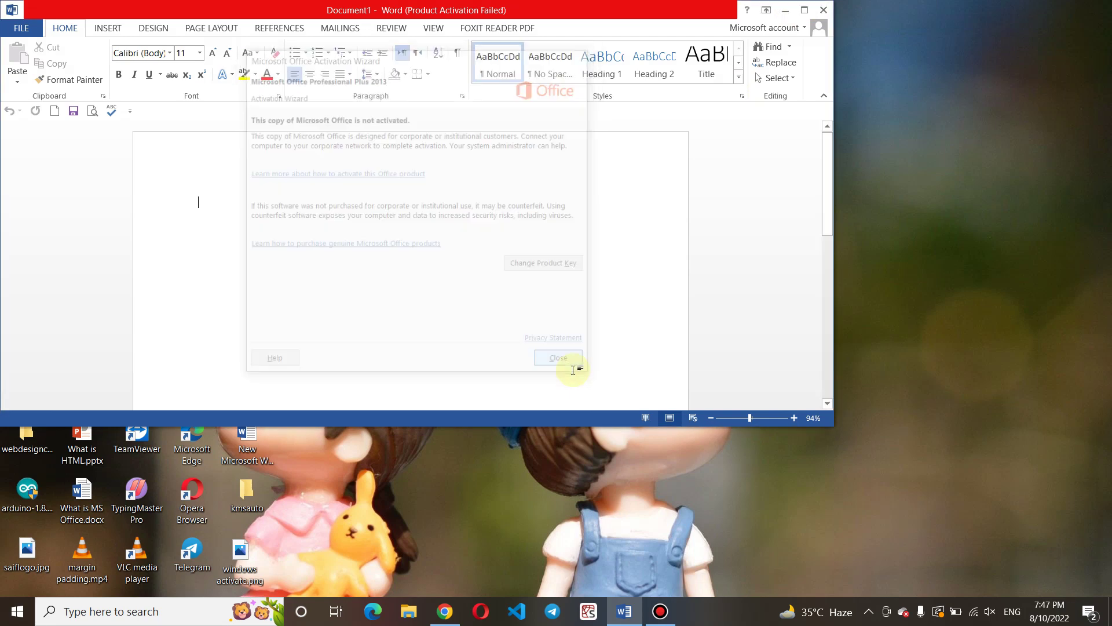
Maximize the document window and place the Quick Access Toolbar above the ribbon
left_click(806, 9)
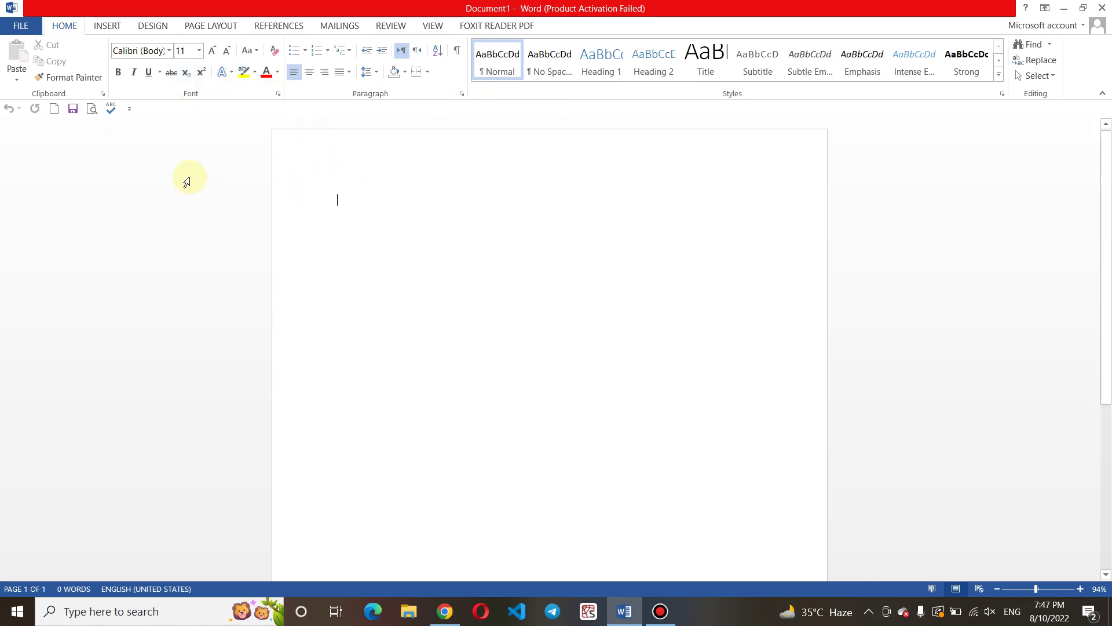
left_click(130, 109)
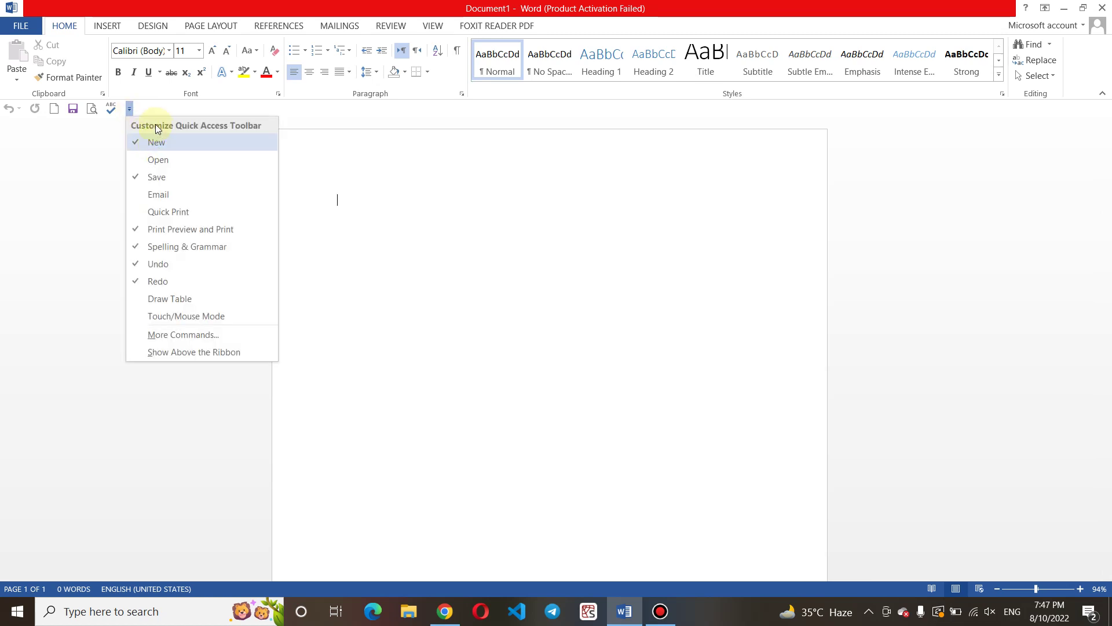
left_click(186, 353)
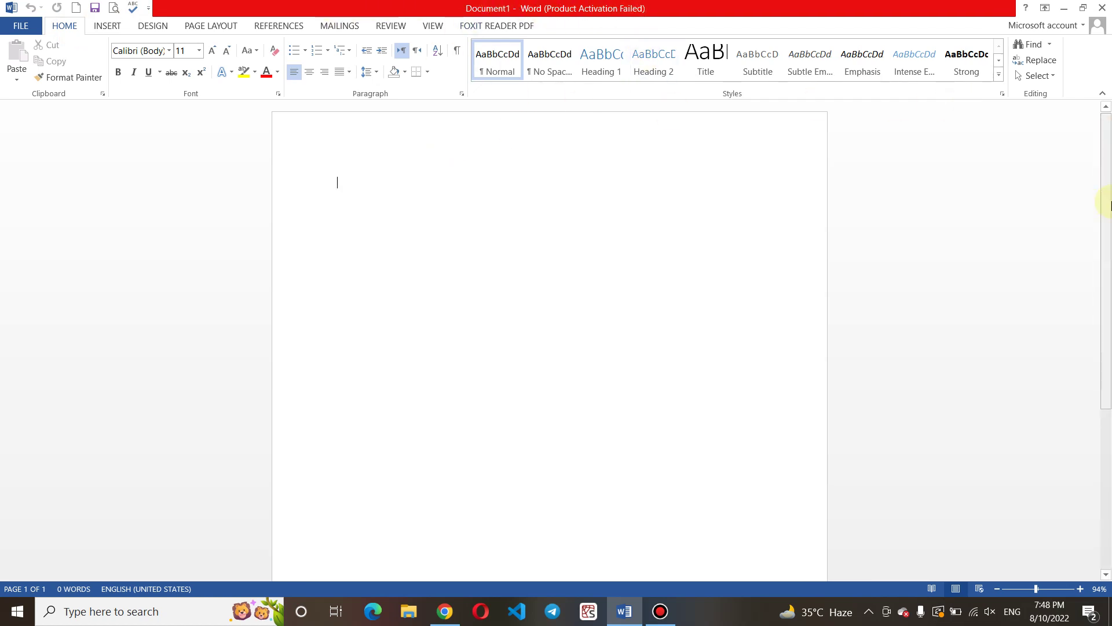
left_click_drag(1108, 206, 1107, 338)
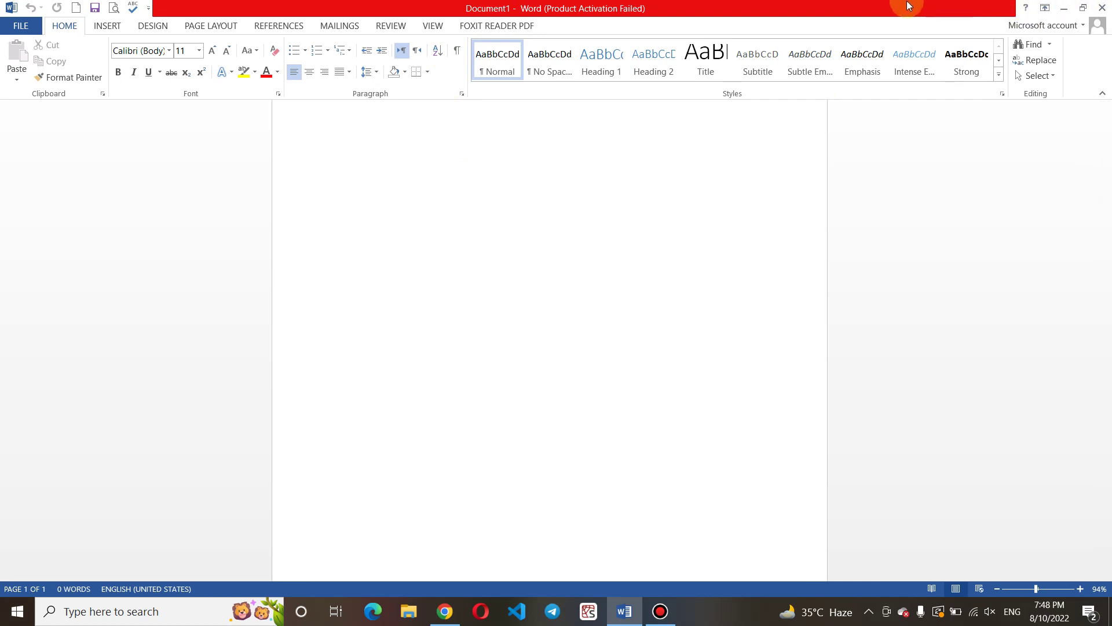
scroll(435, 169, "up", 5)
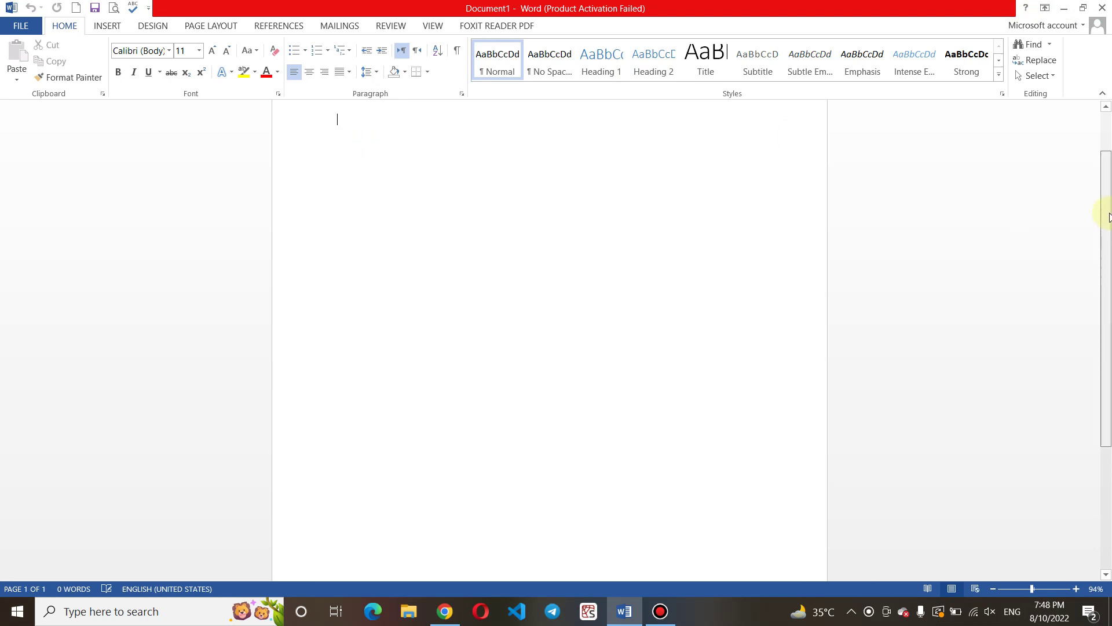
left_click_drag(1108, 217, 1108, 179)
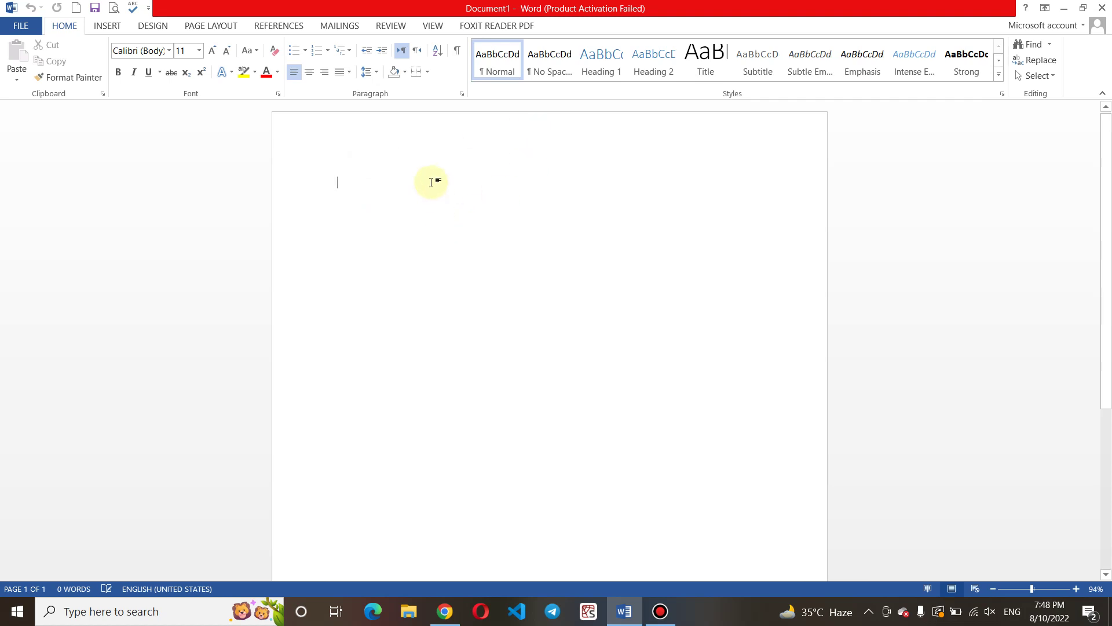
left_click(110, 27)
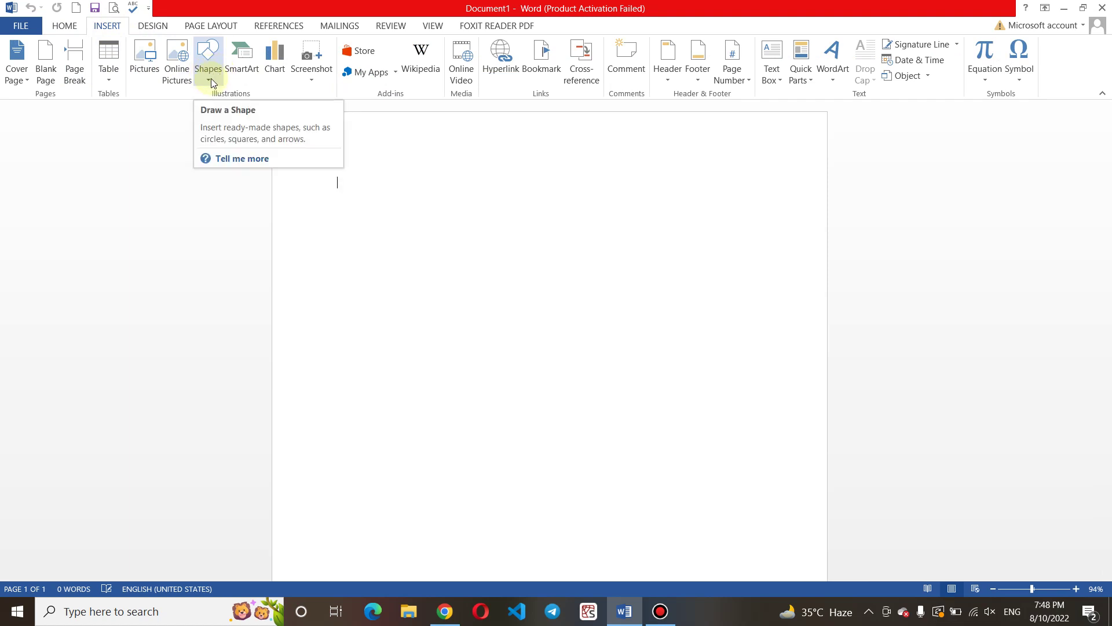
left_click(214, 79)
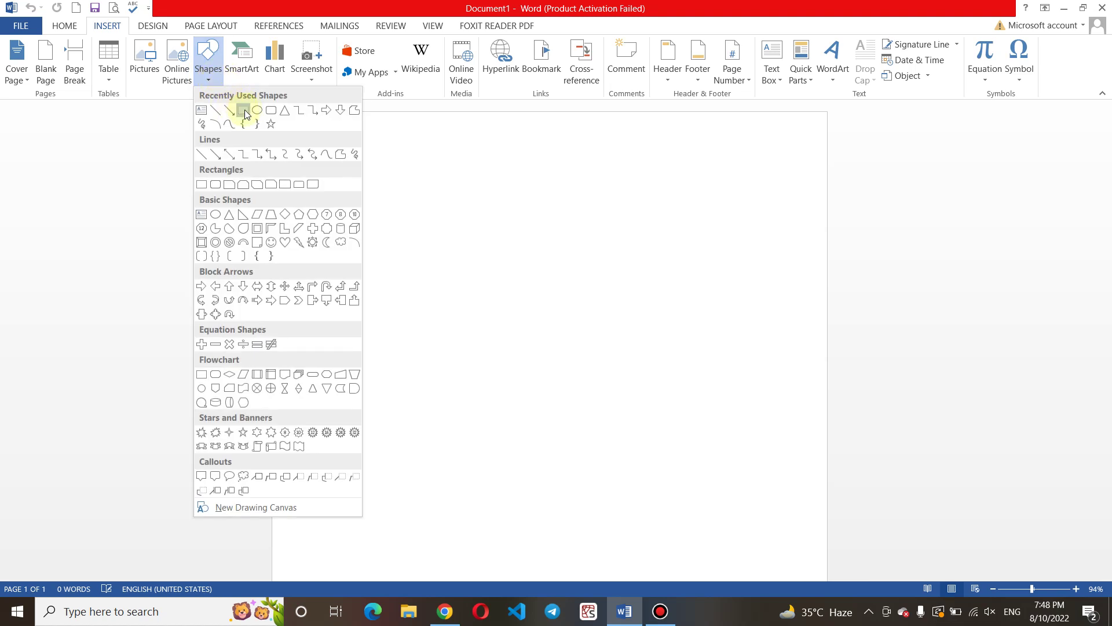
left_click(244, 110)
left_click(65, 26)
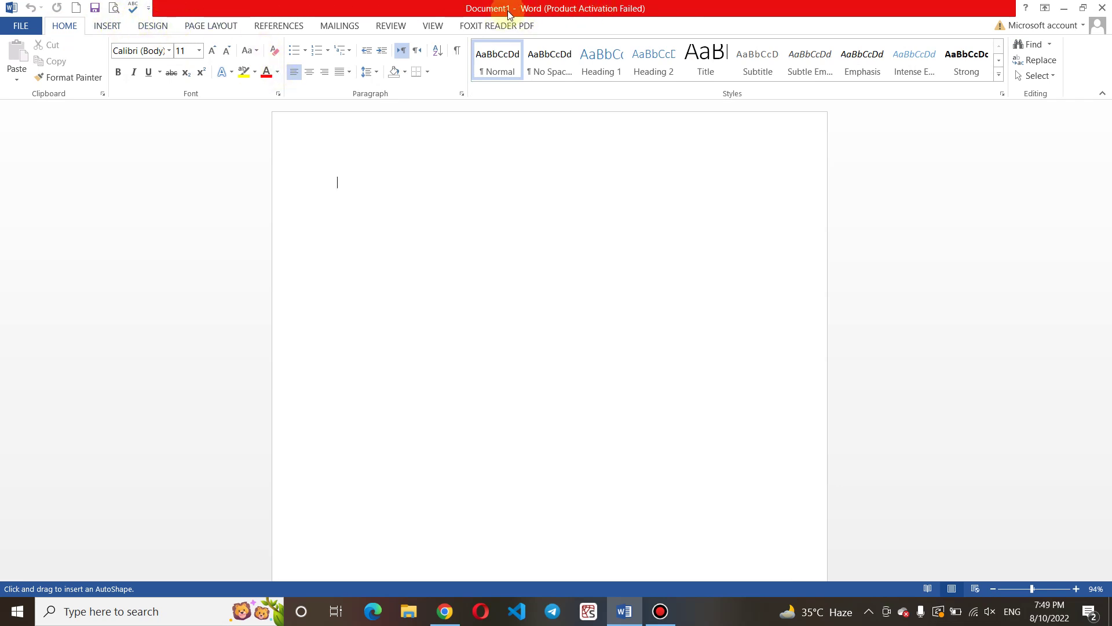
left_click(148, 7)
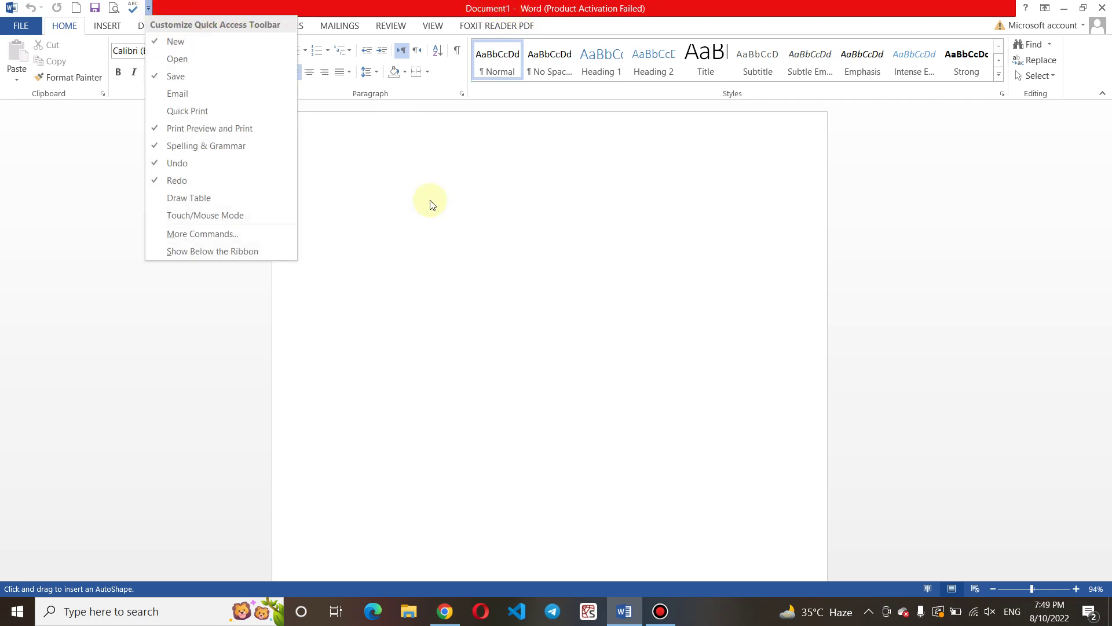
left_click(398, 175)
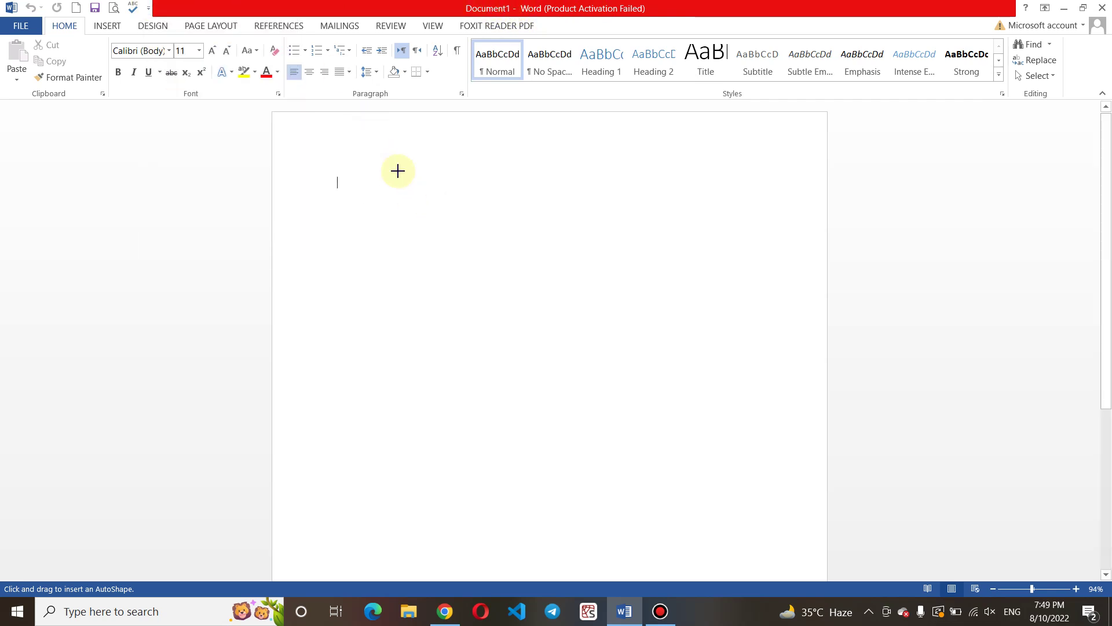
Restore the document window to a smaller size, reposition it over the desktop, and maximize it again
double_click(193, 7)
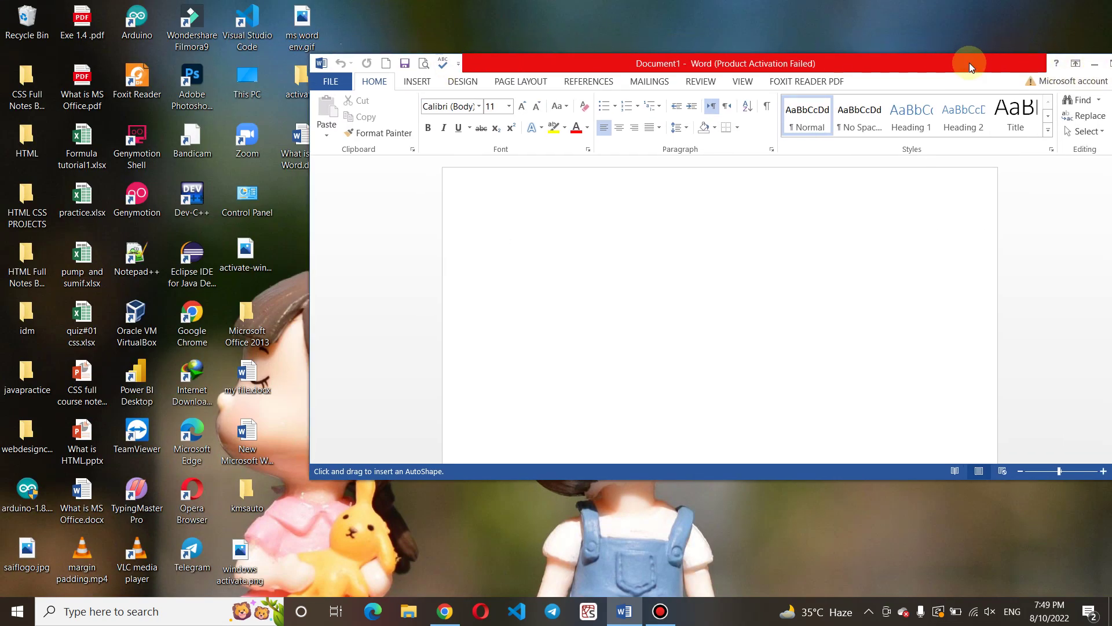
left_click_drag(969, 62, 707, 39)
left_click(851, 40)
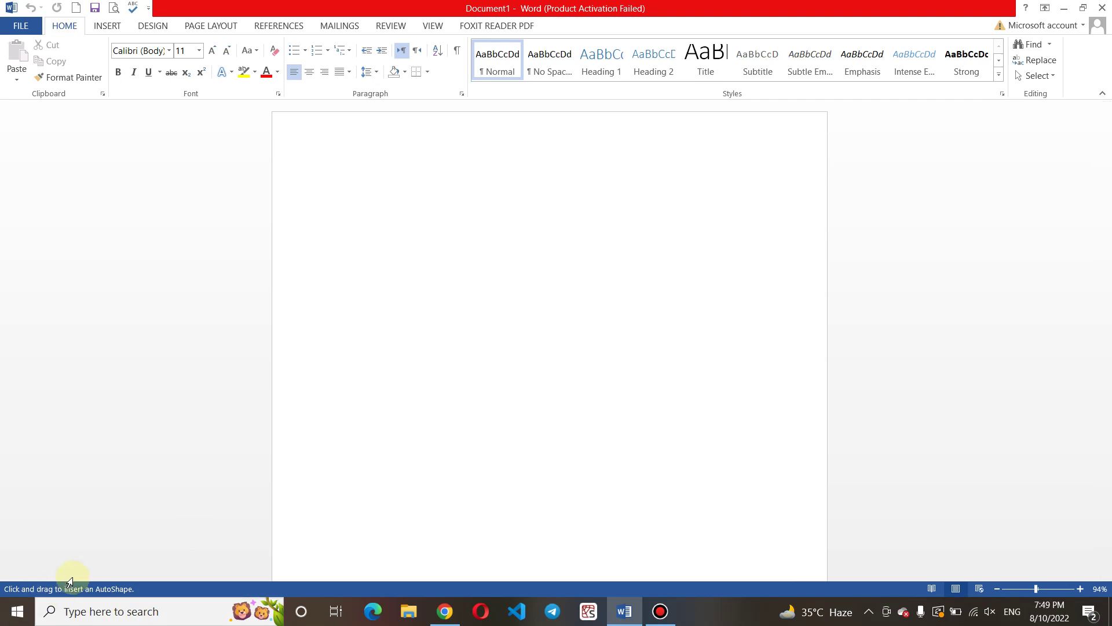
Open Snipping Tool and capture a new snip of the whole Word window, leaving out the taskbar
left_click(79, 613)
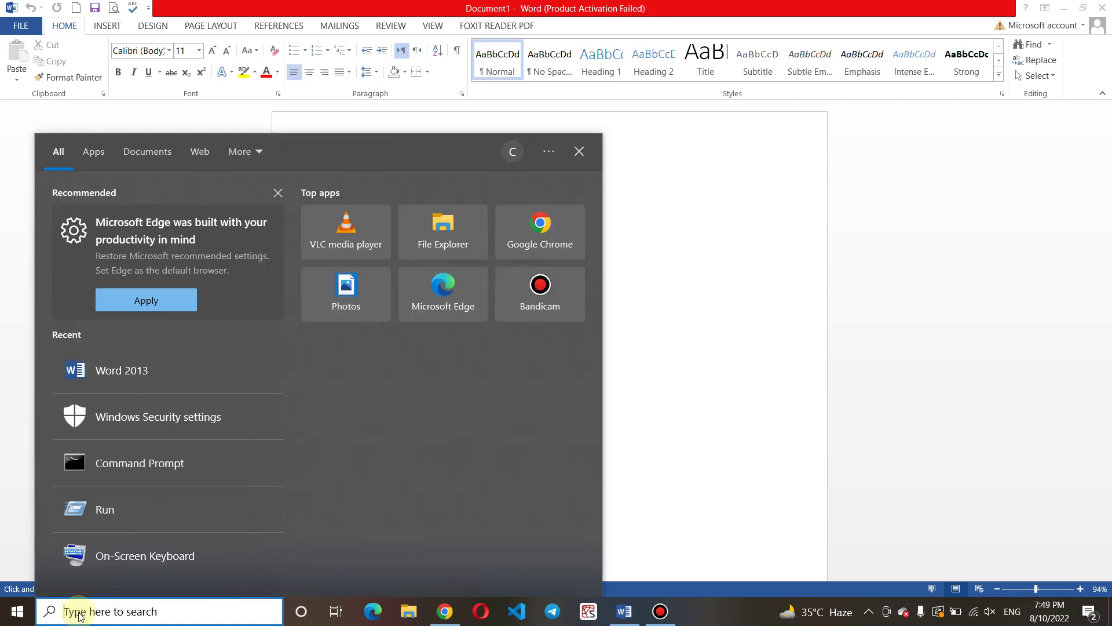
type("sni")
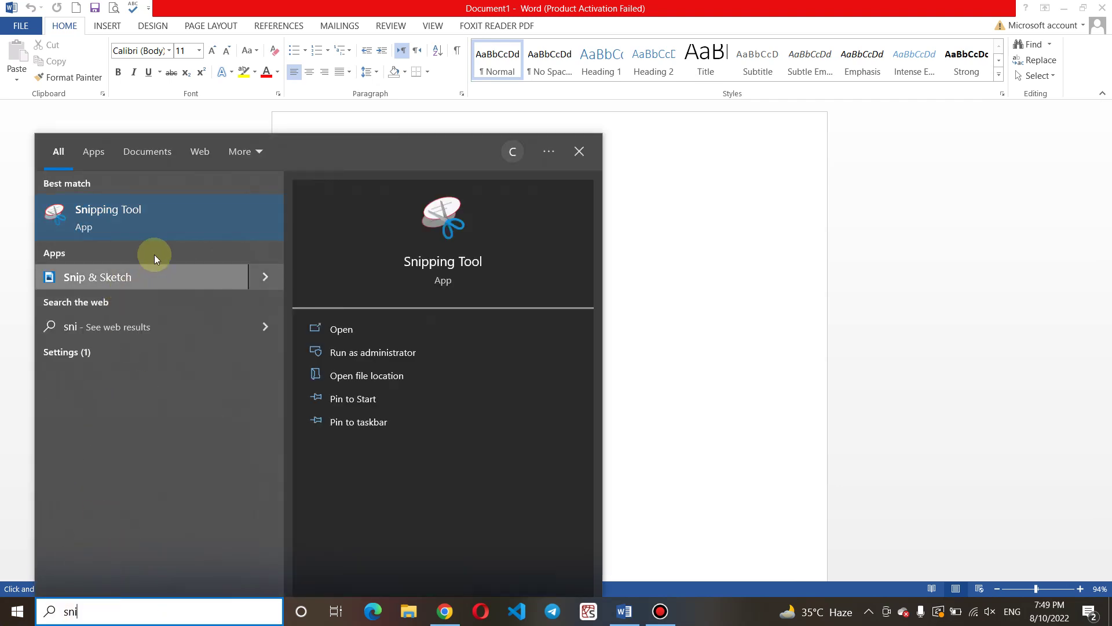
left_click(165, 204)
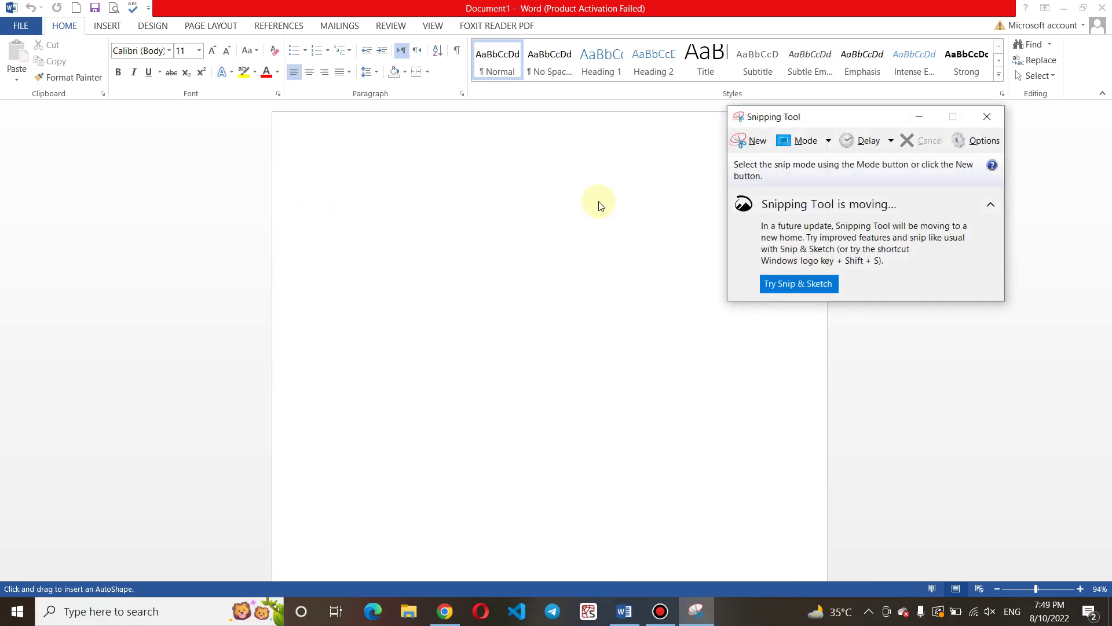
left_click(748, 144)
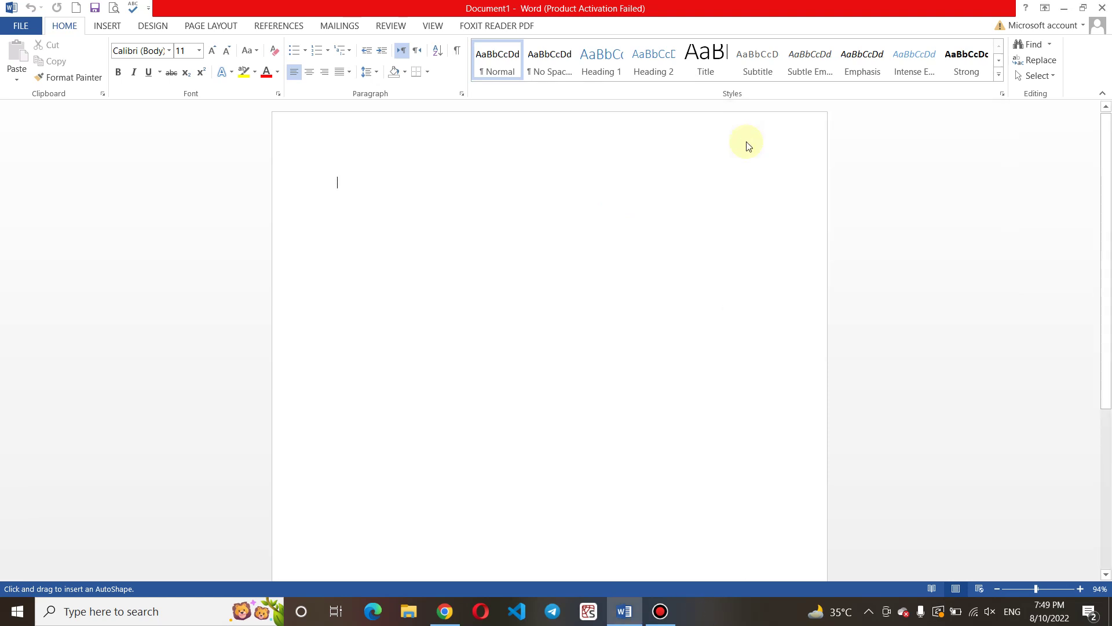
left_click_drag(4, 1, 1108, 601)
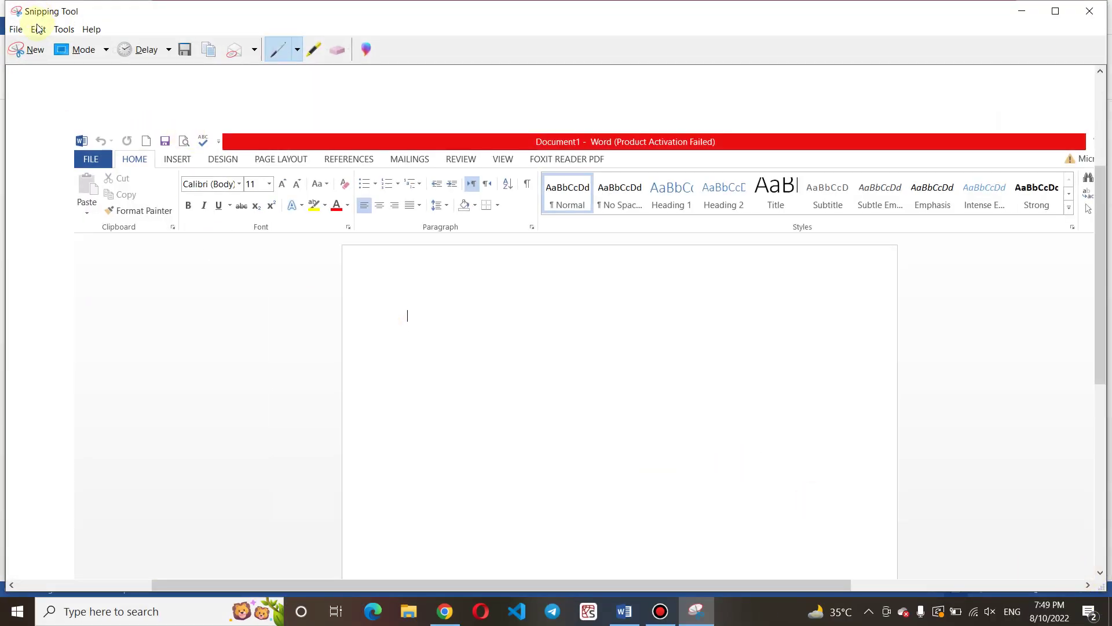
Save the snip to the Desktop as a JPEG file named ms word.JPG
left_click(15, 29)
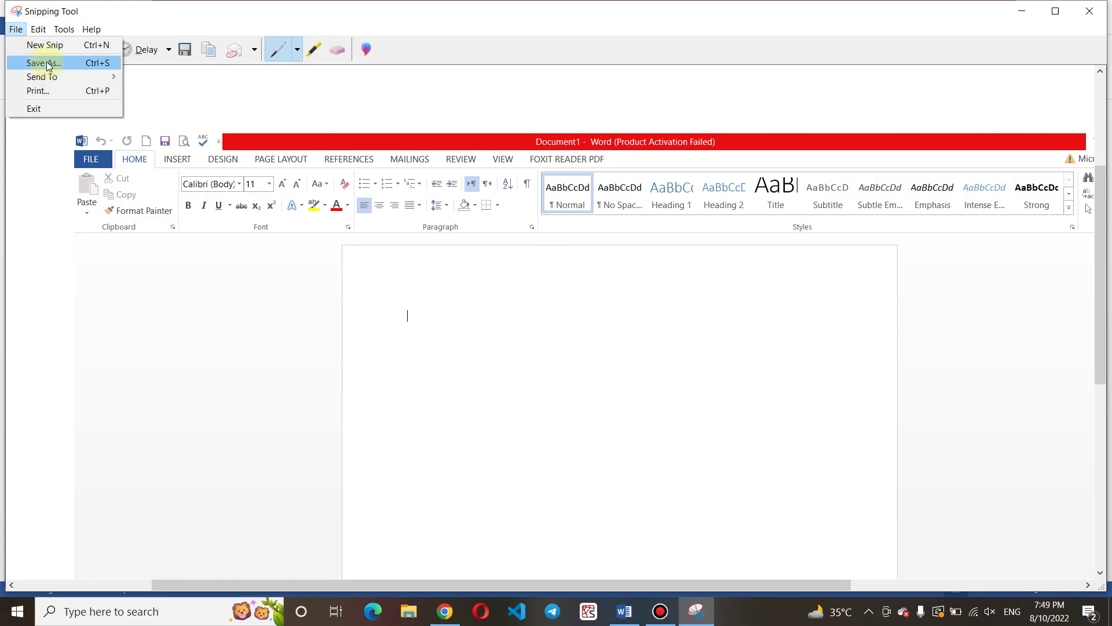
left_click(48, 64)
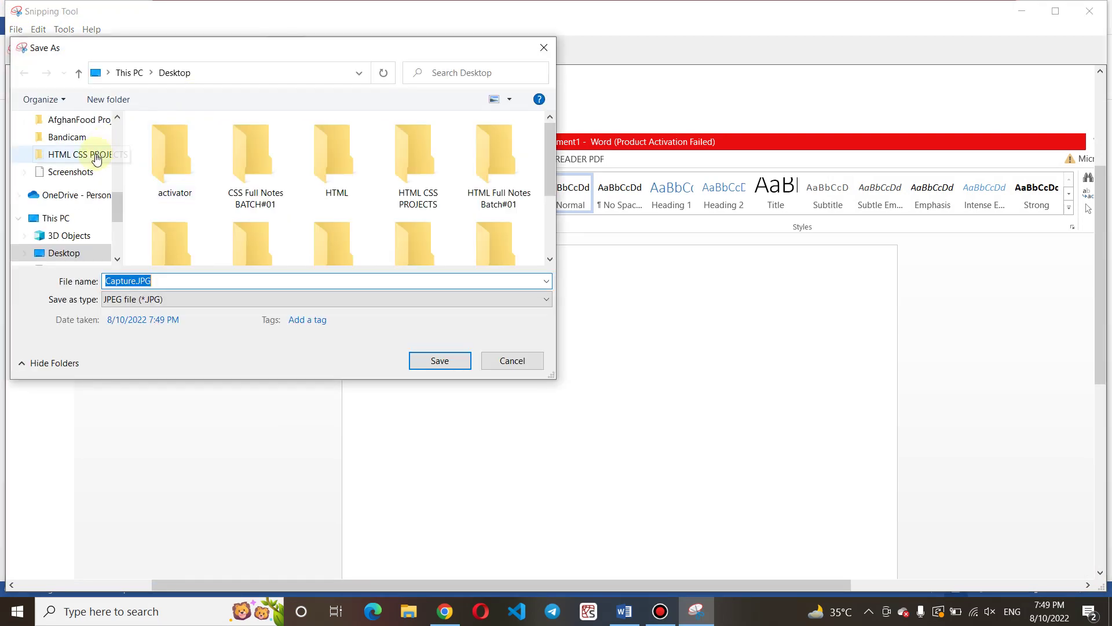
left_click_drag(121, 209, 99, 150)
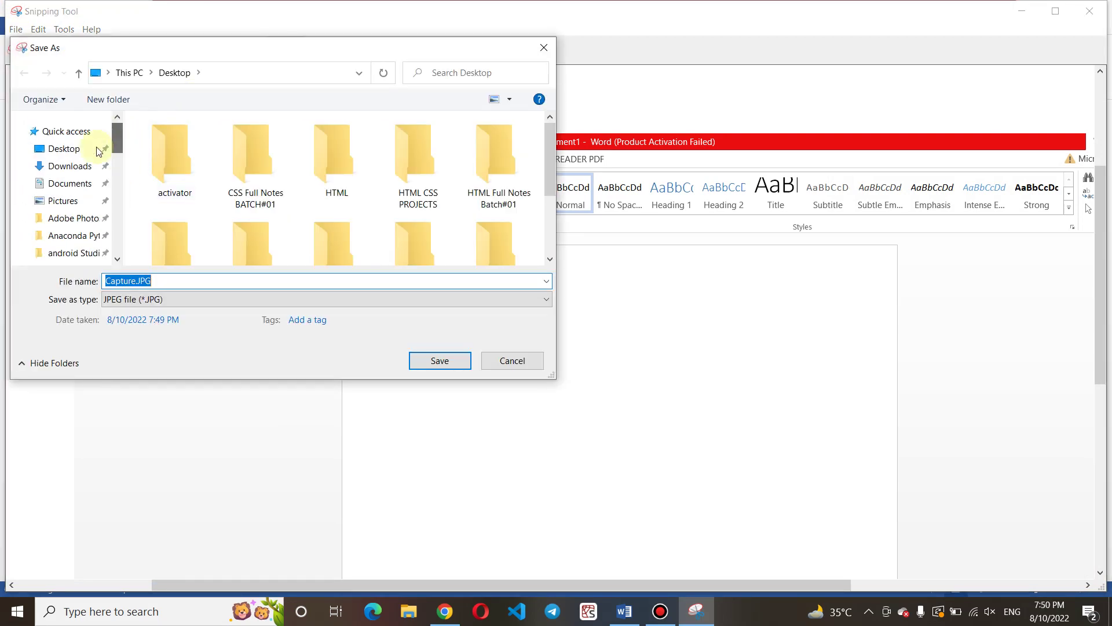
left_click(81, 152)
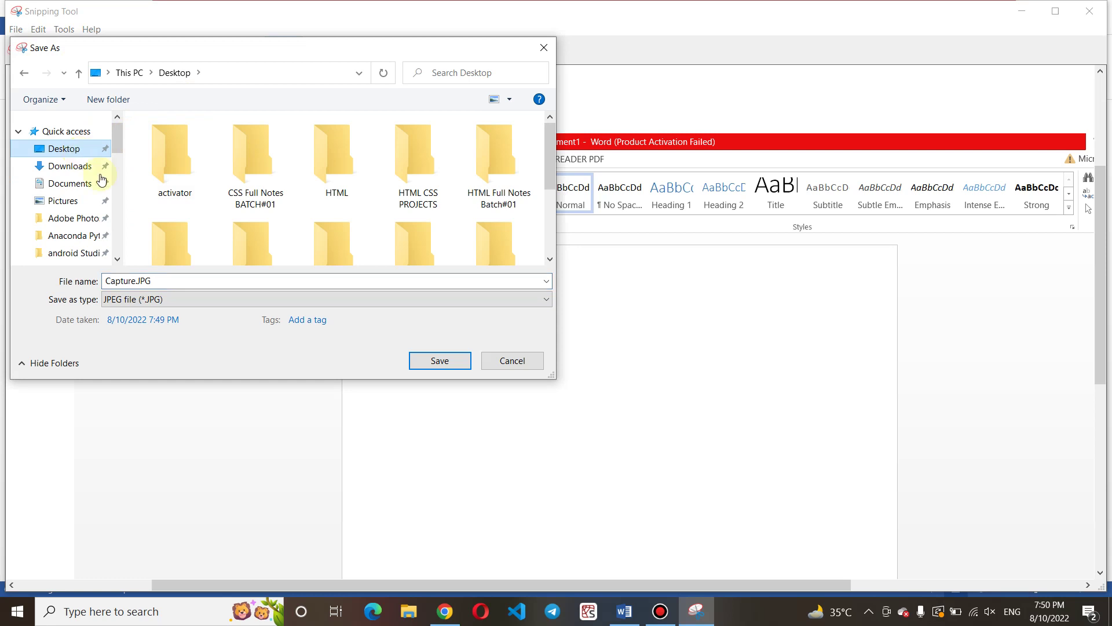
left_click(142, 281)
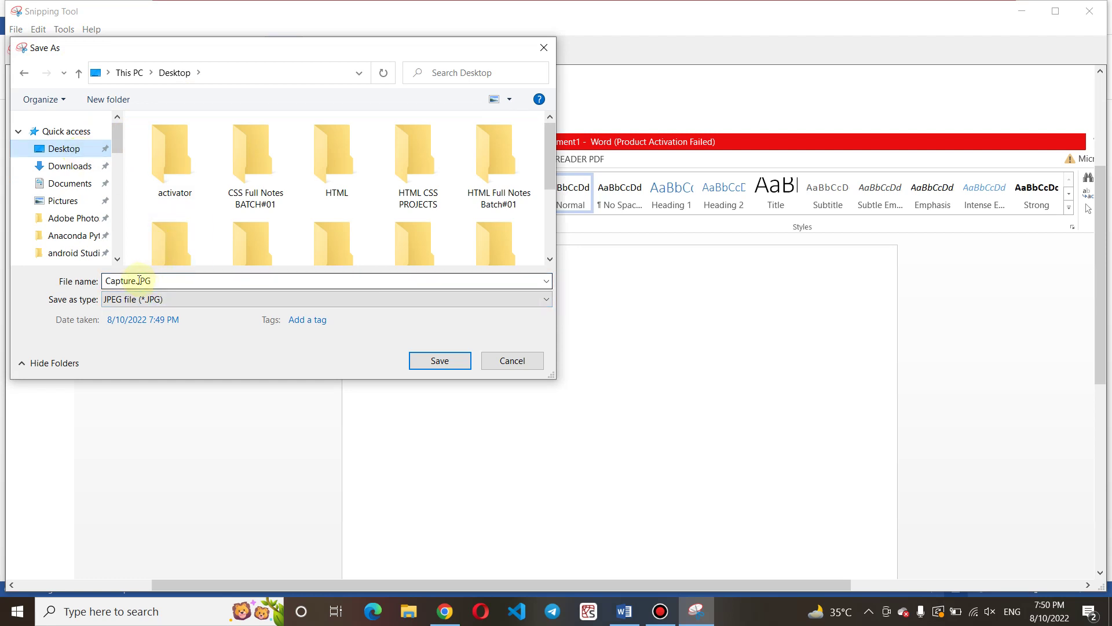
double_click(139, 280)
left_click(136, 280)
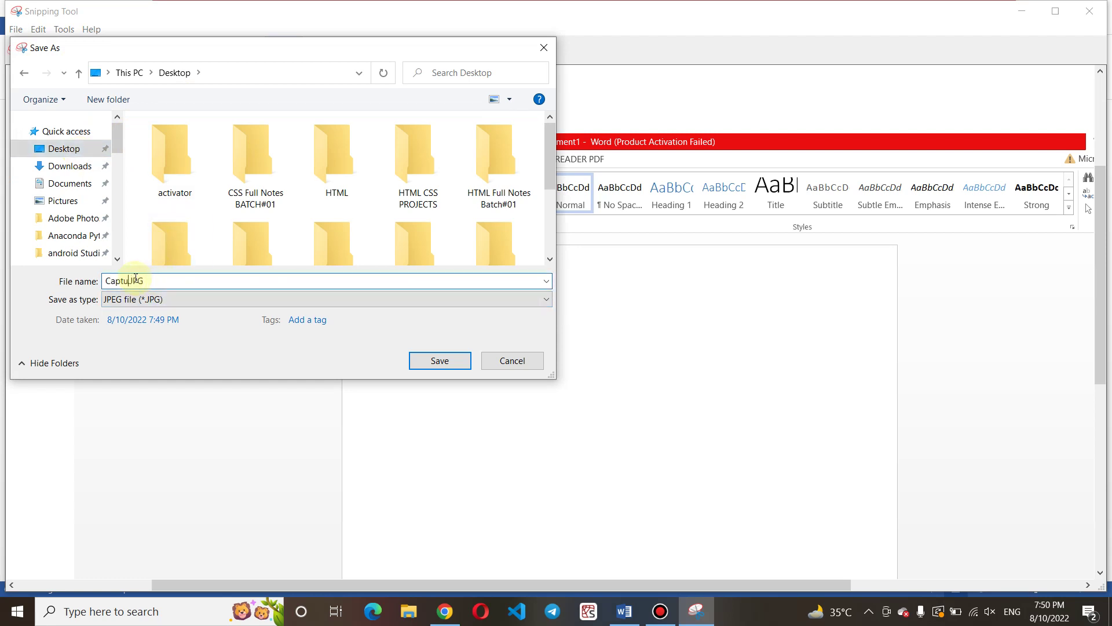
type("ms word")
left_click(440, 360)
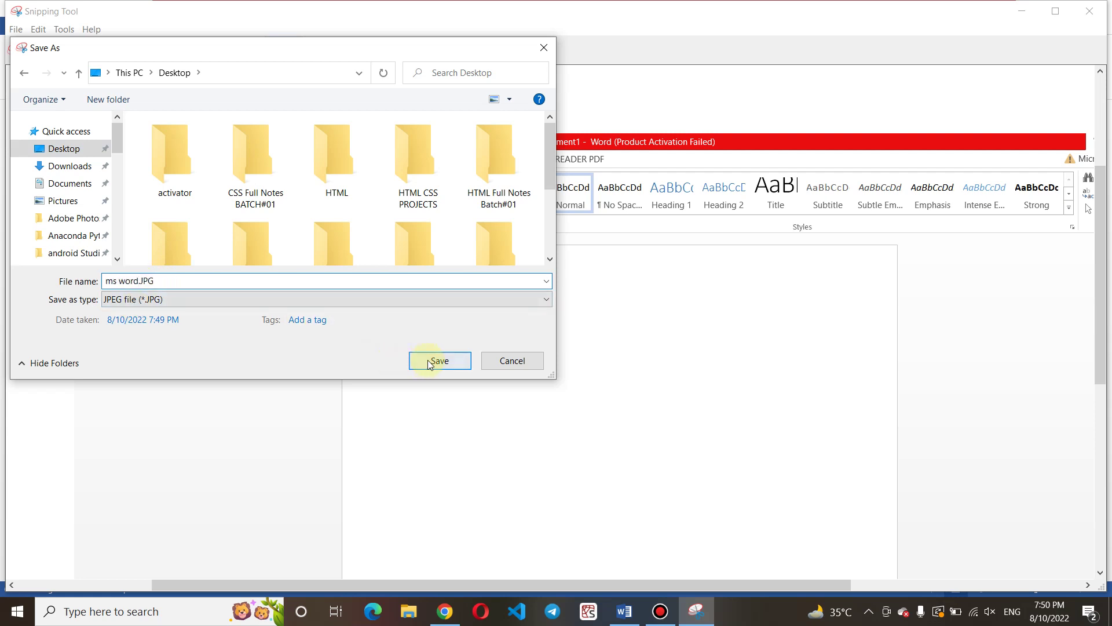
Show the desktop and open the image ms word.JPG in Paint
key("super+d")
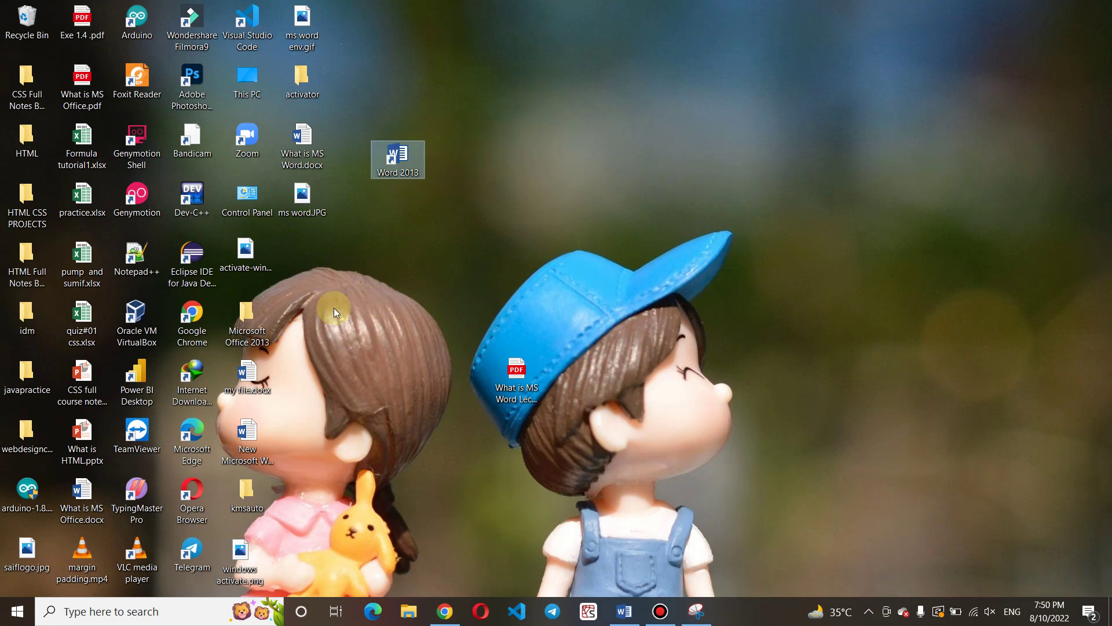
left_click(306, 200)
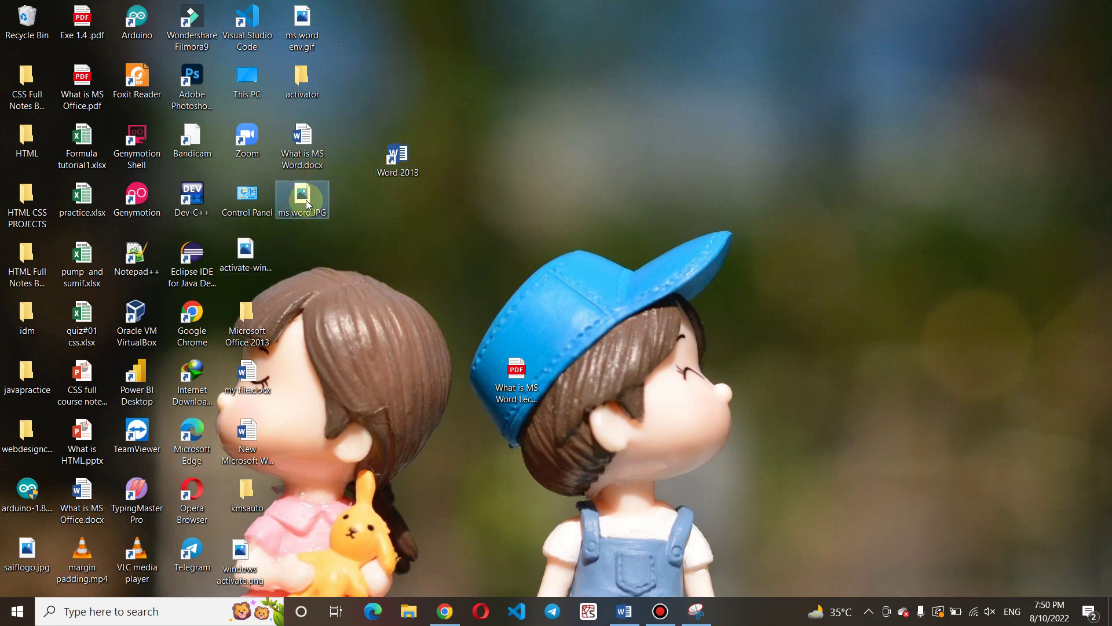
right_click(306, 201)
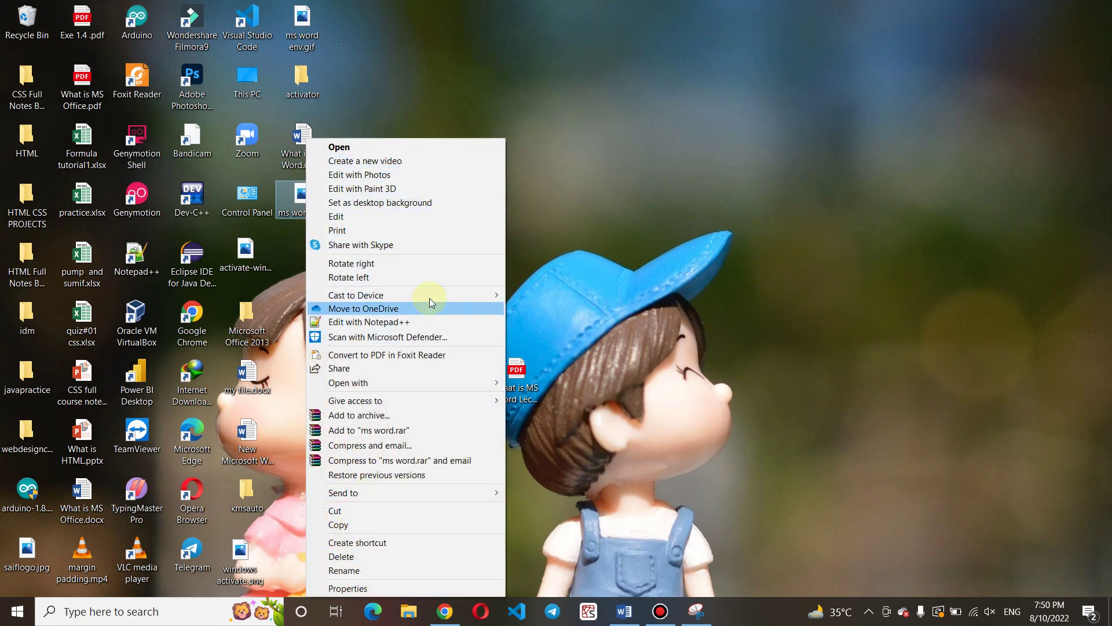
mouse_move(471, 387)
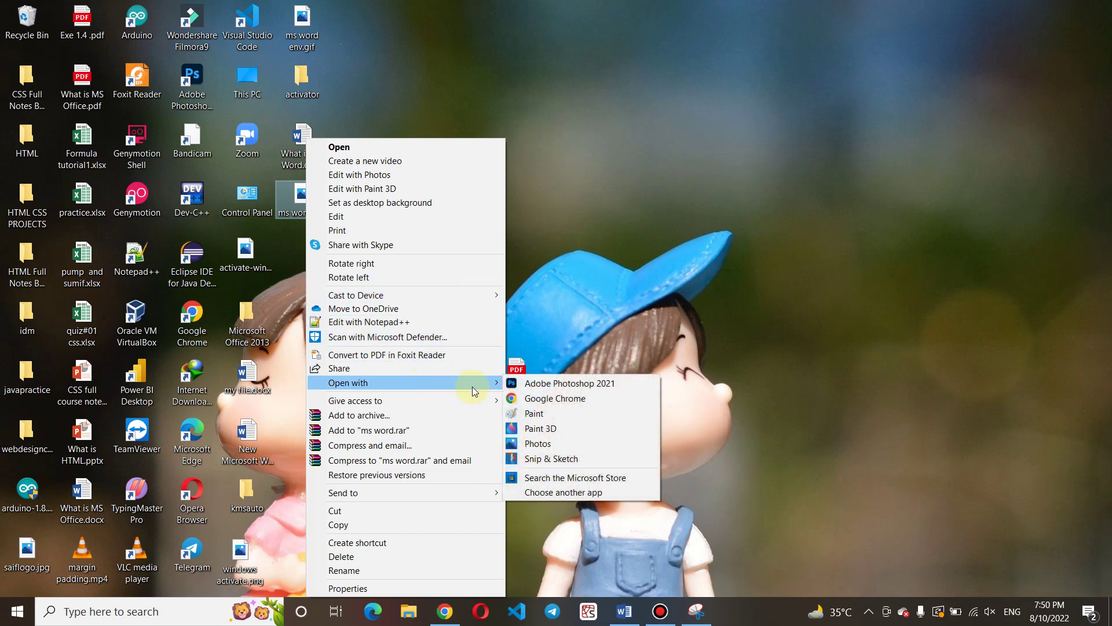
left_click(551, 413)
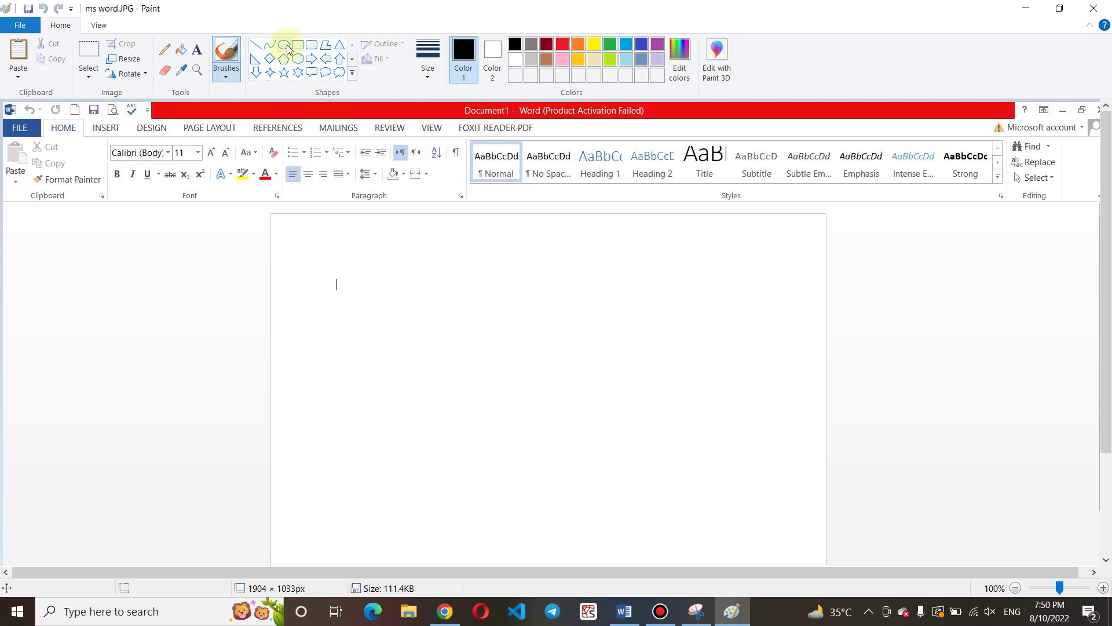
Draw a black rectangle with no fill, about 1512 × 40 px, around the red title bar in the screenshot
left_click(234, 77)
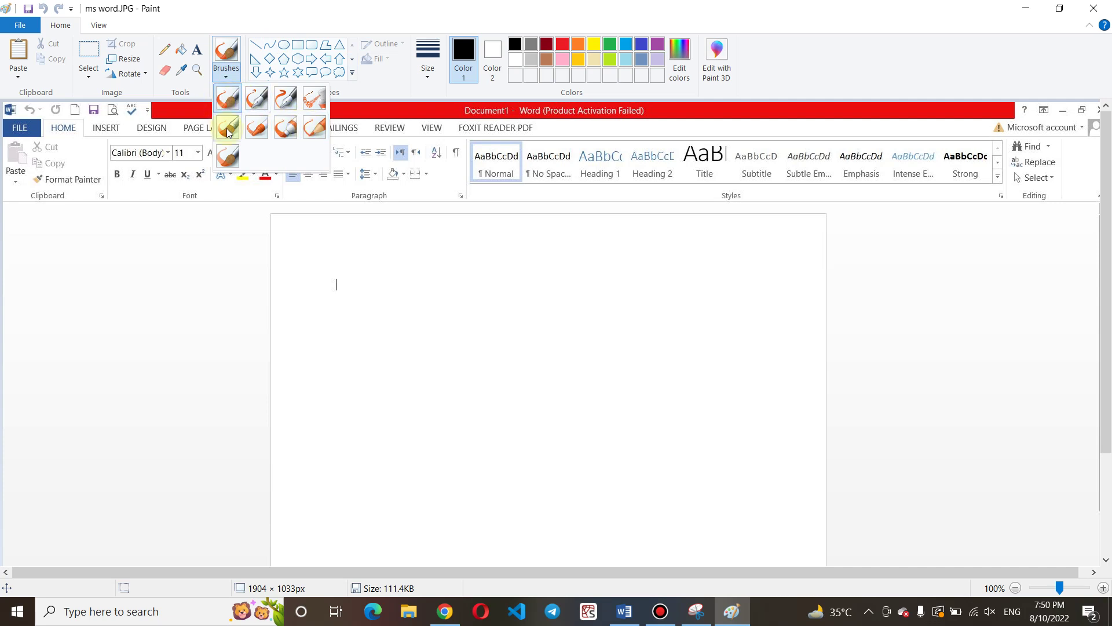
left_click(227, 95)
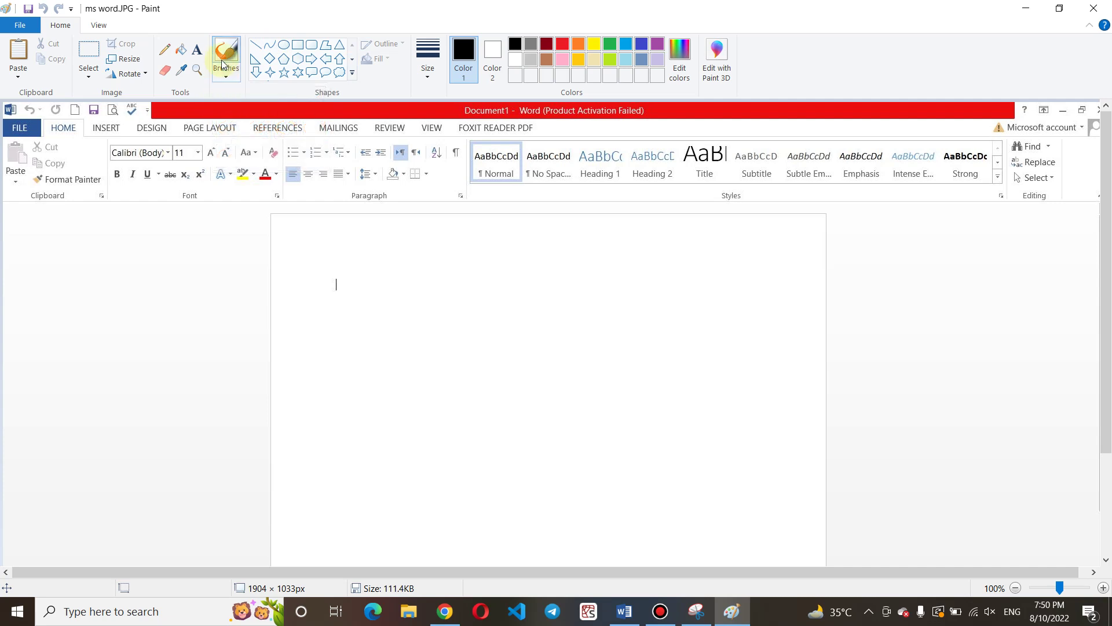
left_click(299, 47)
left_click(387, 58)
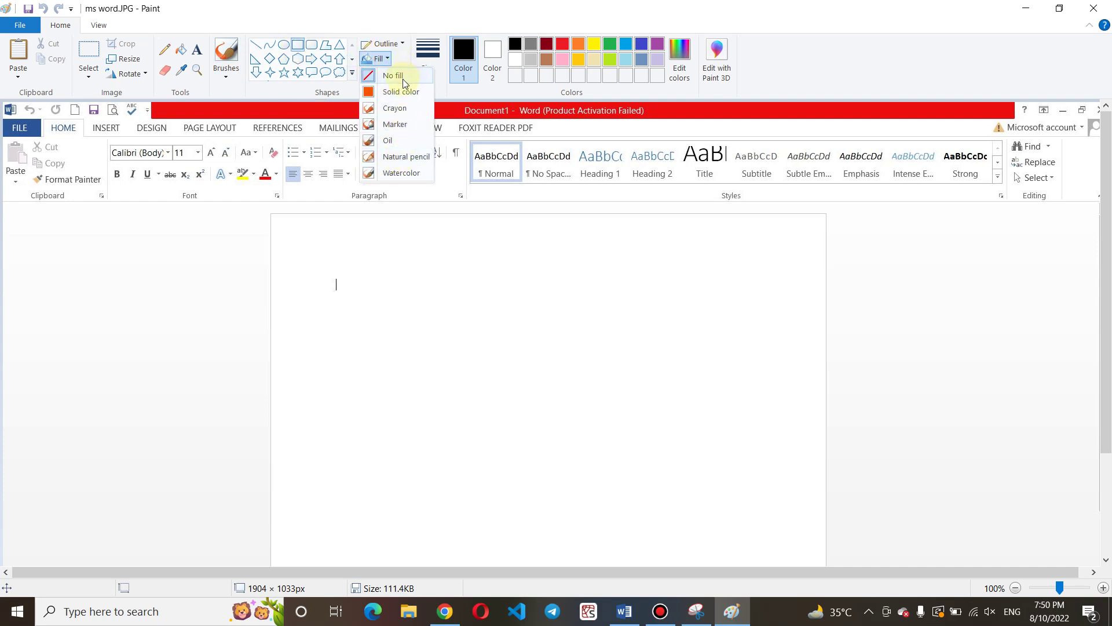
left_click(404, 78)
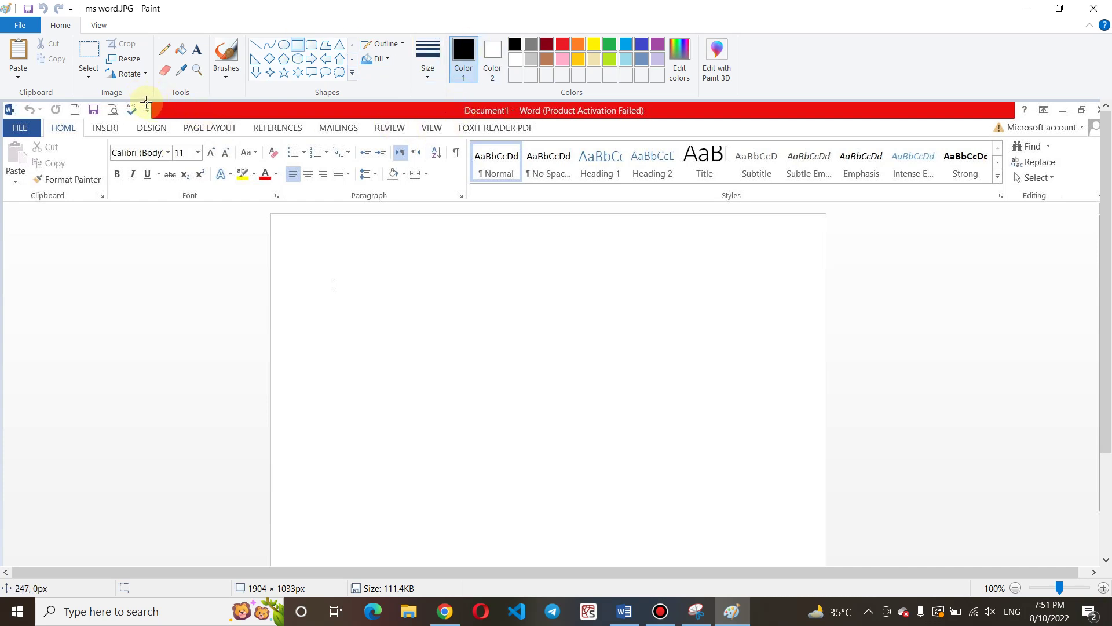
mouse_move(146, 102)
left_mouse_down()
mouse_move(349, 168)
mouse_move(900, 119)
mouse_move(1021, 124)
left_mouse_up()
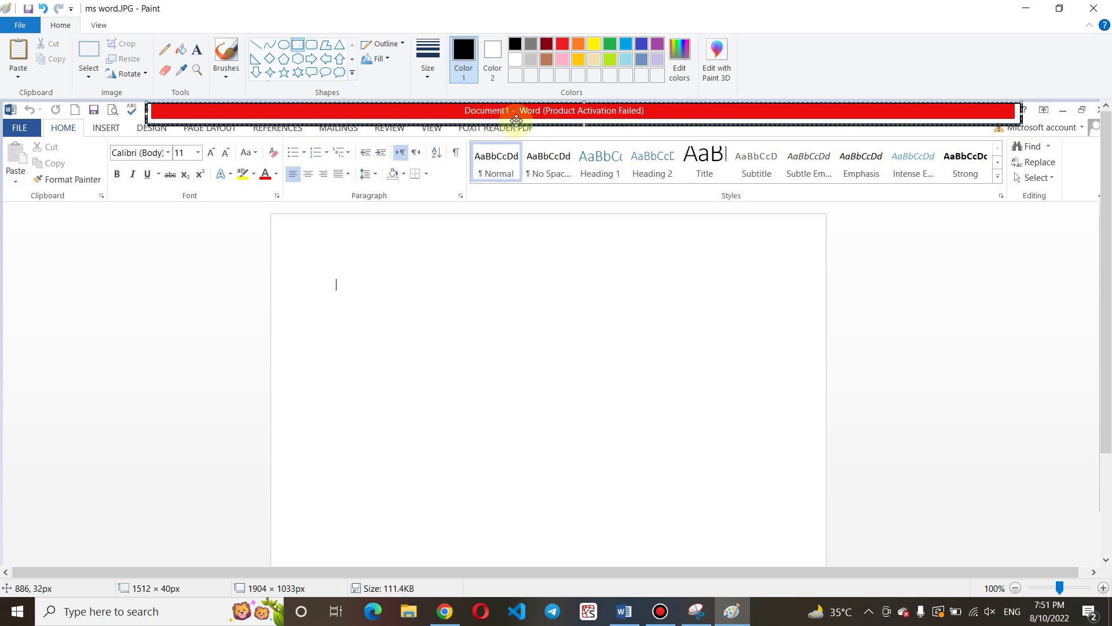
Minimize Paint, open the desktop document What is MS Word.docx, and close it again
left_click(1026, 9)
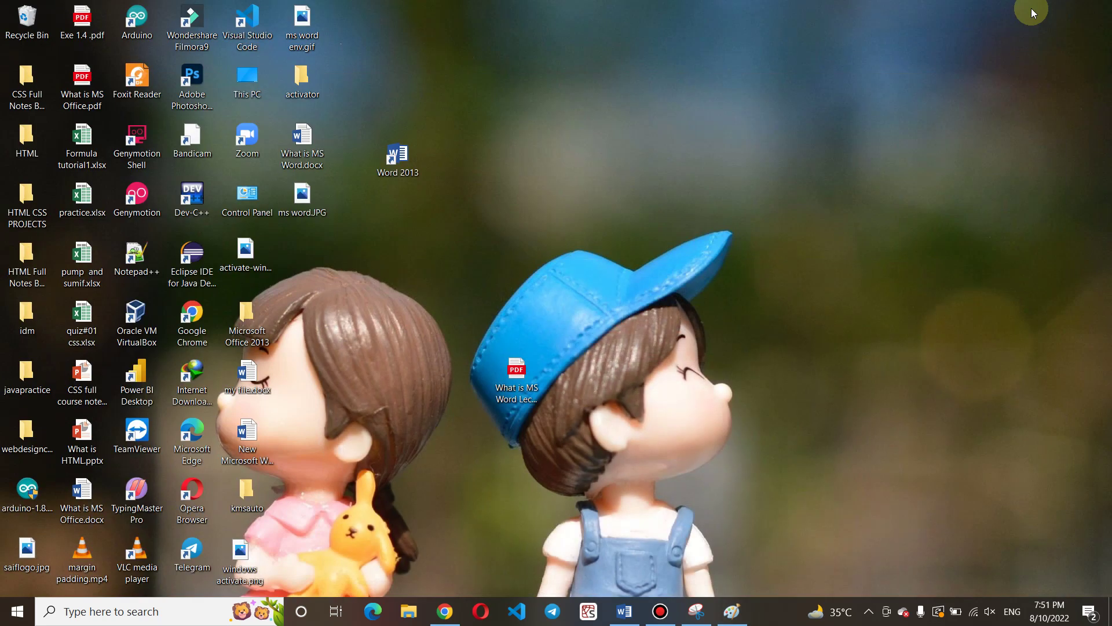
double_click(298, 149)
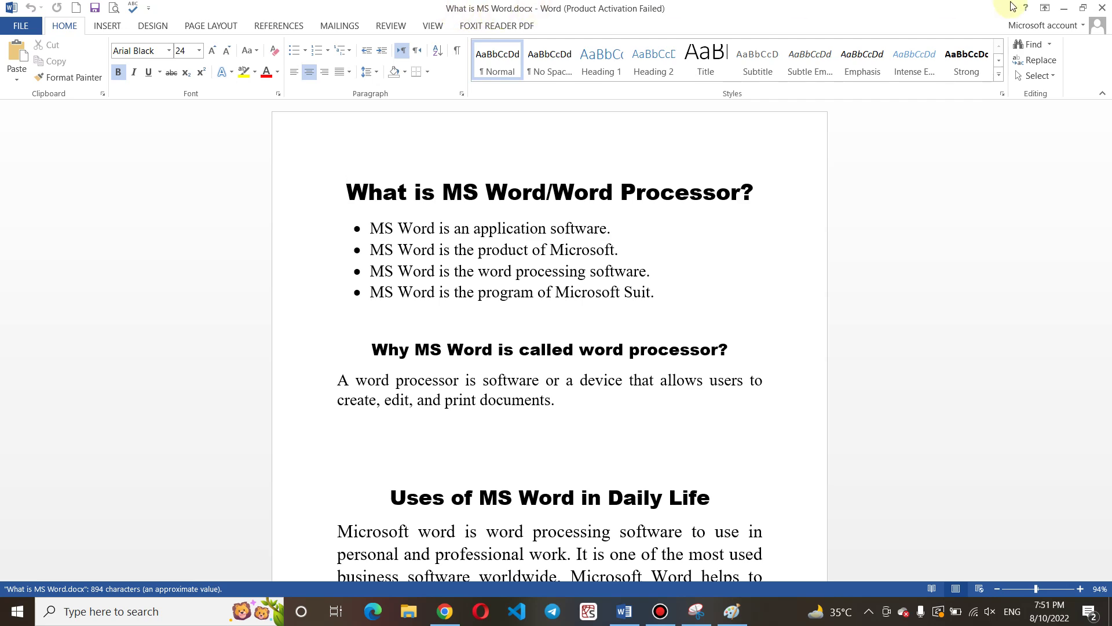
left_click(1102, 8)
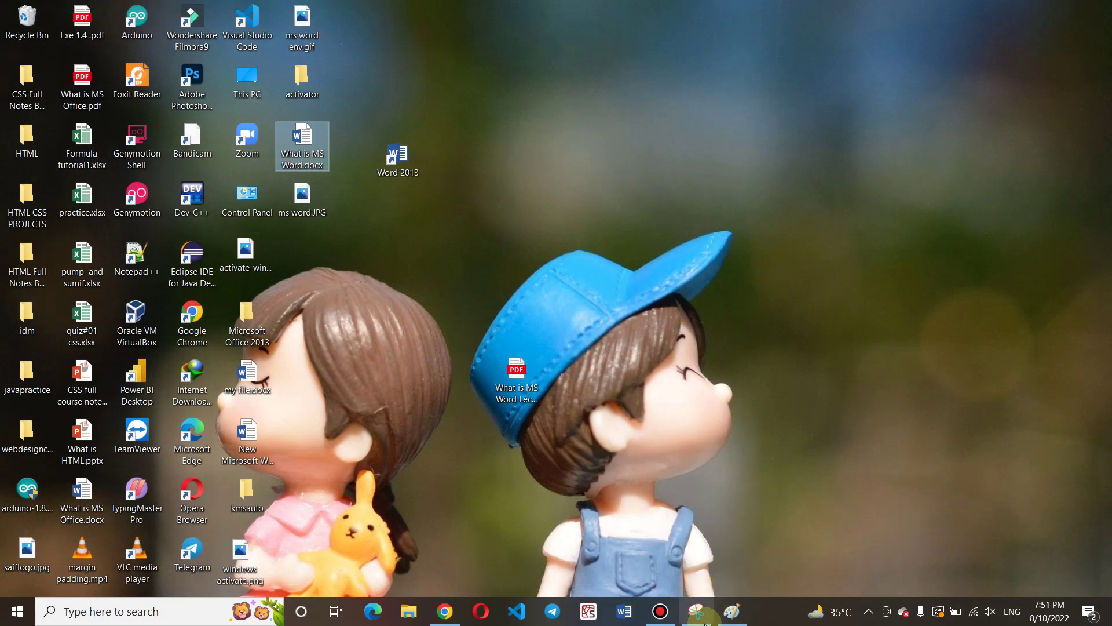
Start Word, switch back to Paint, and draw a black rectangle about 204 × 23 px around the Quick Access Toolbar in the screenshot
left_click(624, 611)
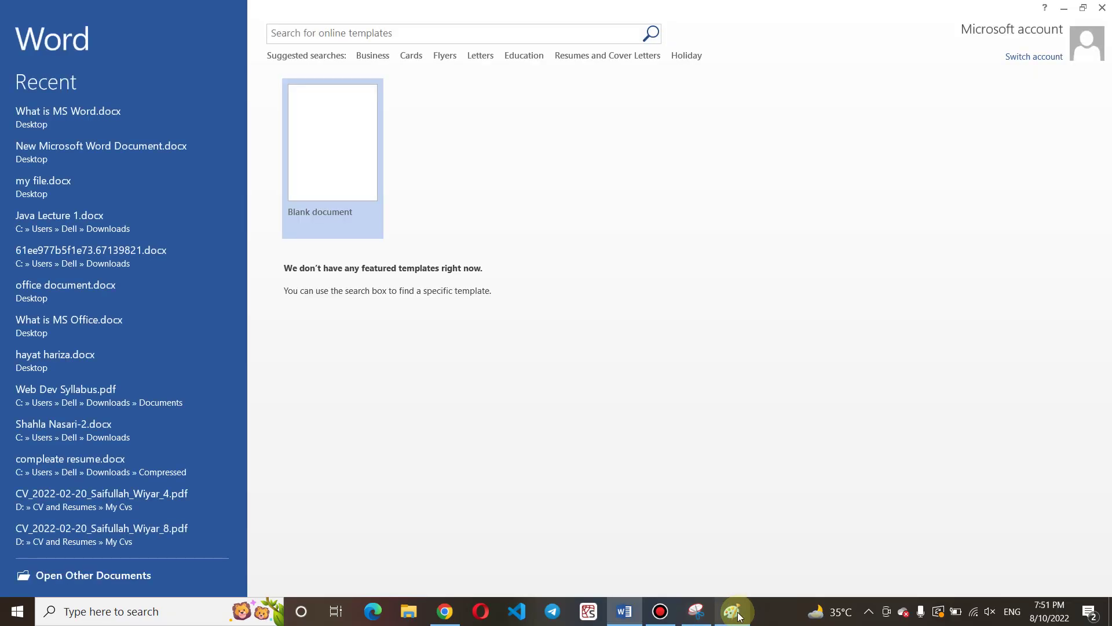
left_click(732, 611)
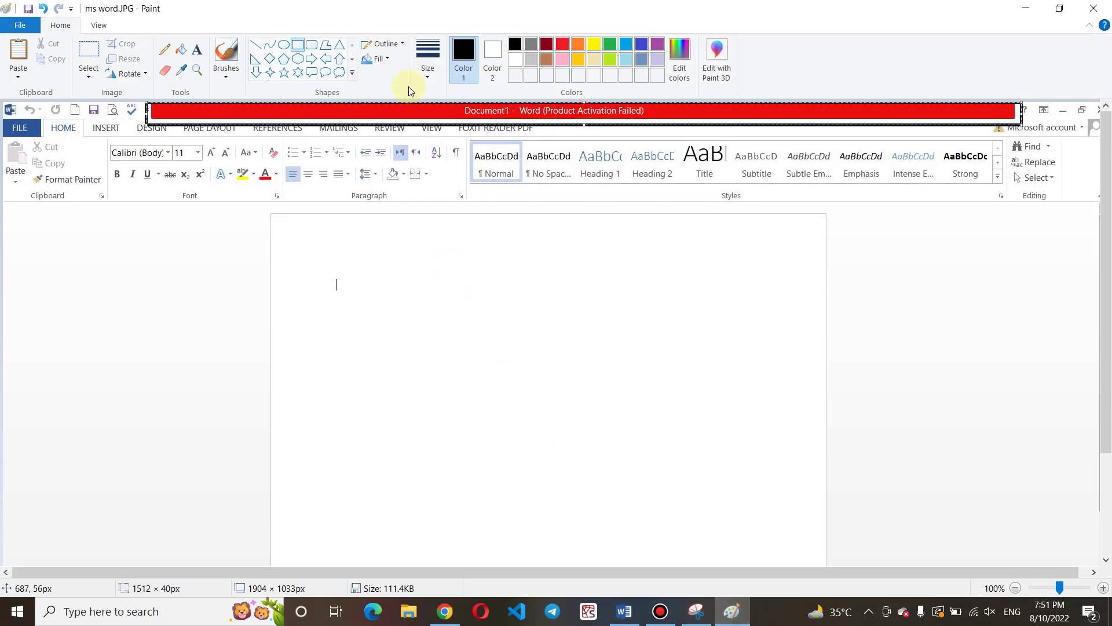
left_click(296, 47)
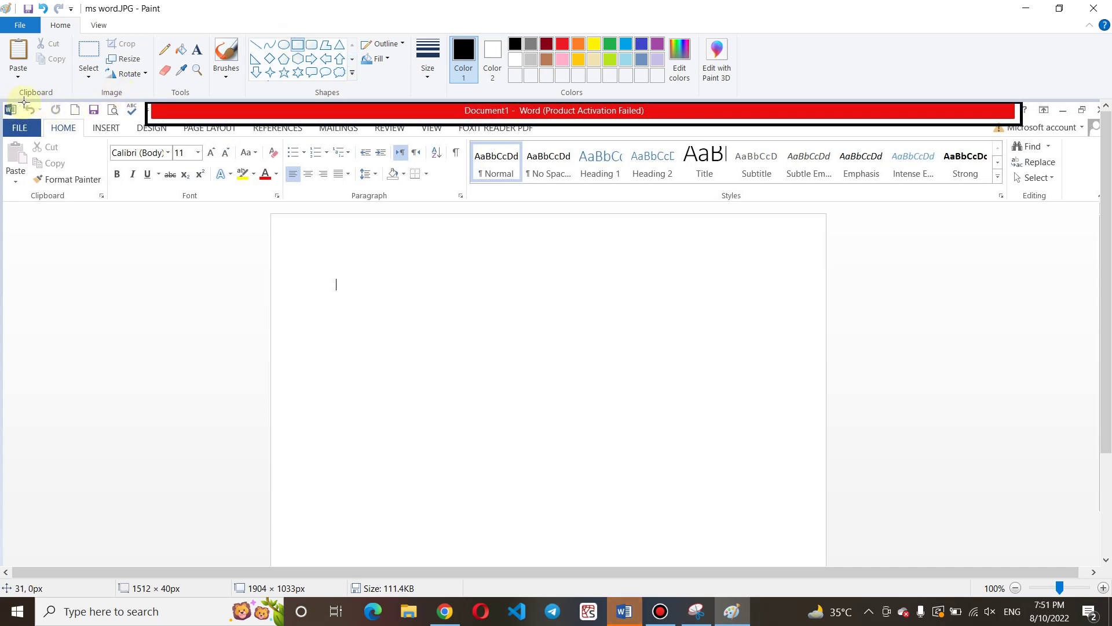
left_click_drag(21, 104, 139, 116)
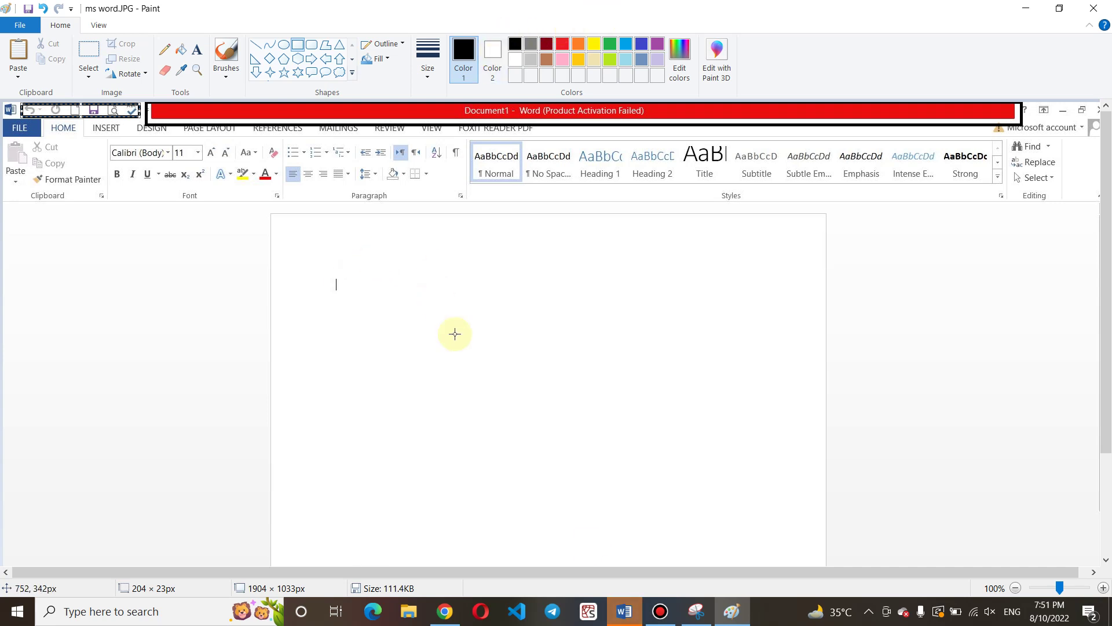
Switch to Word, dismiss the activation wizard, and create a blank document
left_click(622, 618)
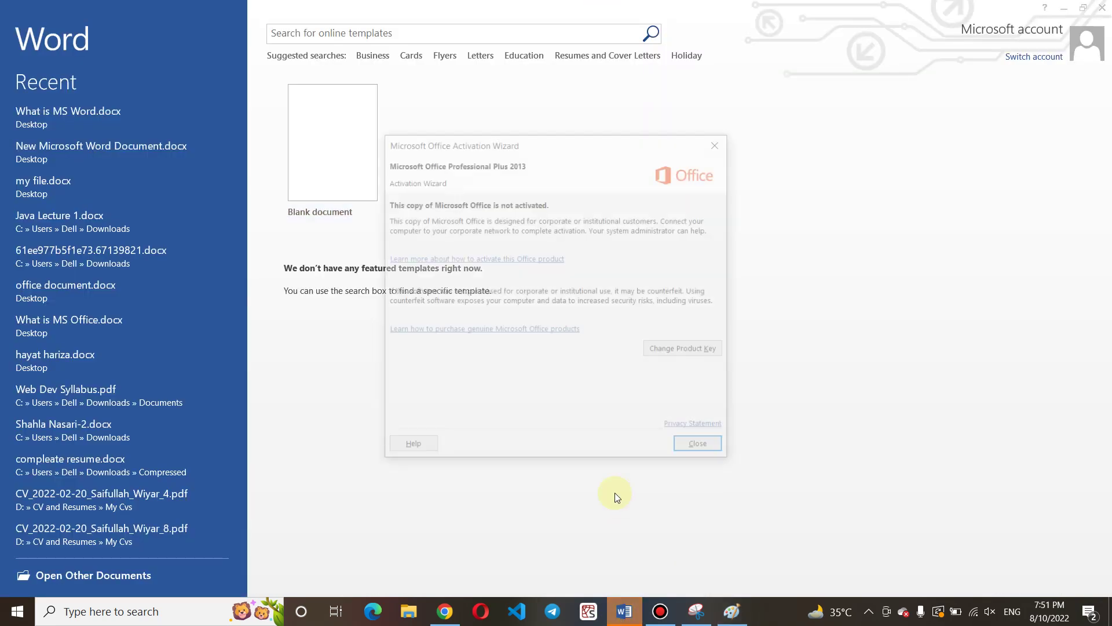
left_click(713, 450)
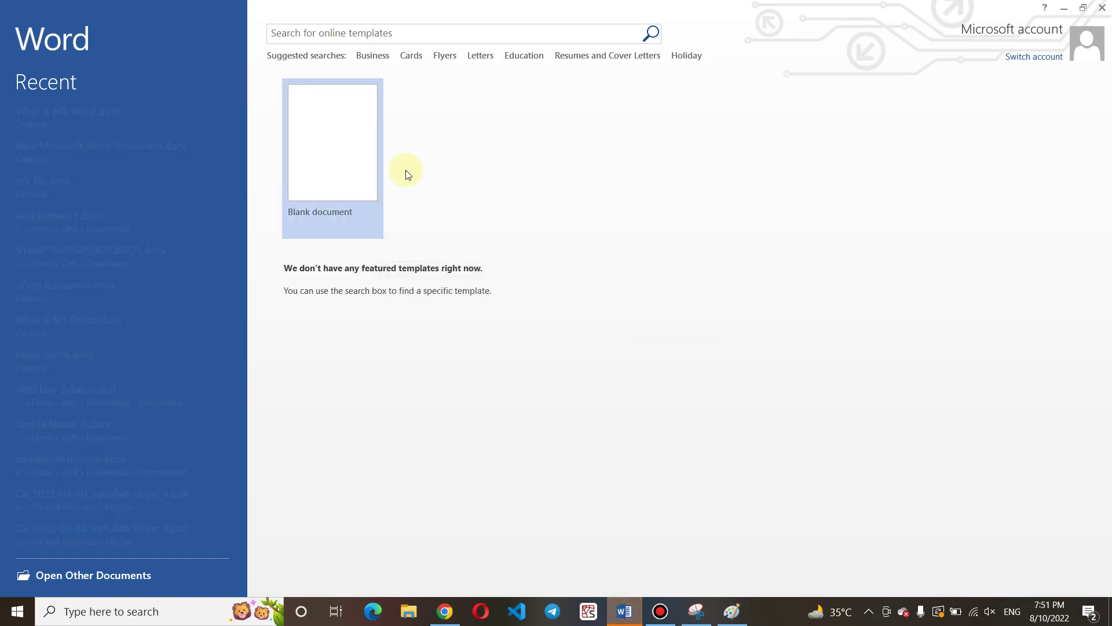
left_click(357, 164)
Write a numbered list at font size 26 with the items "Title bar" and "Quick access tool bar"
type("1")
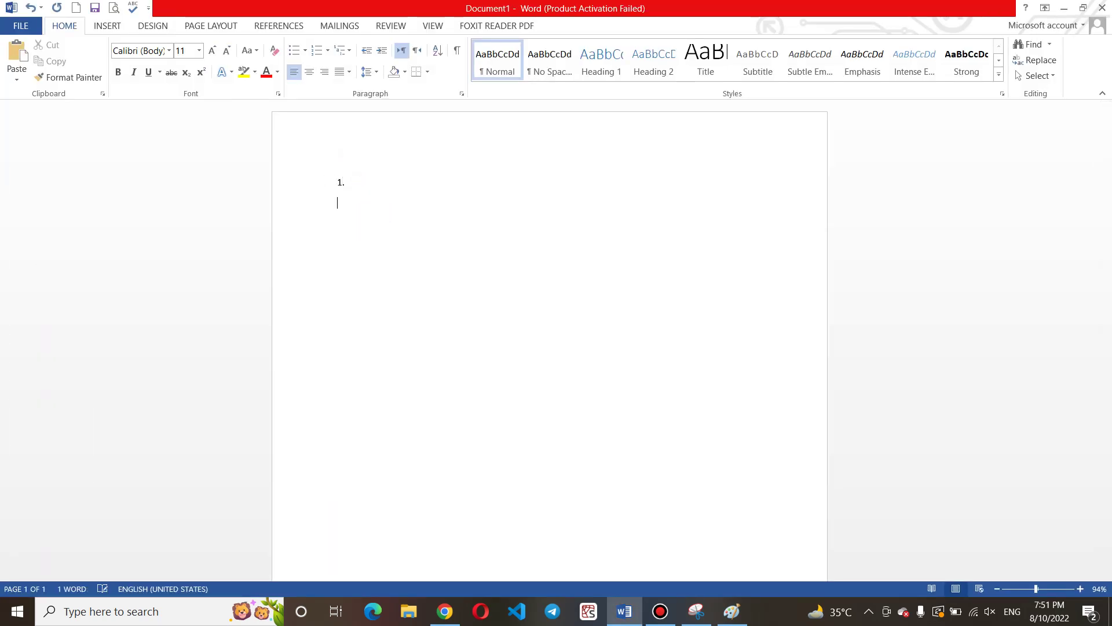
type(".")
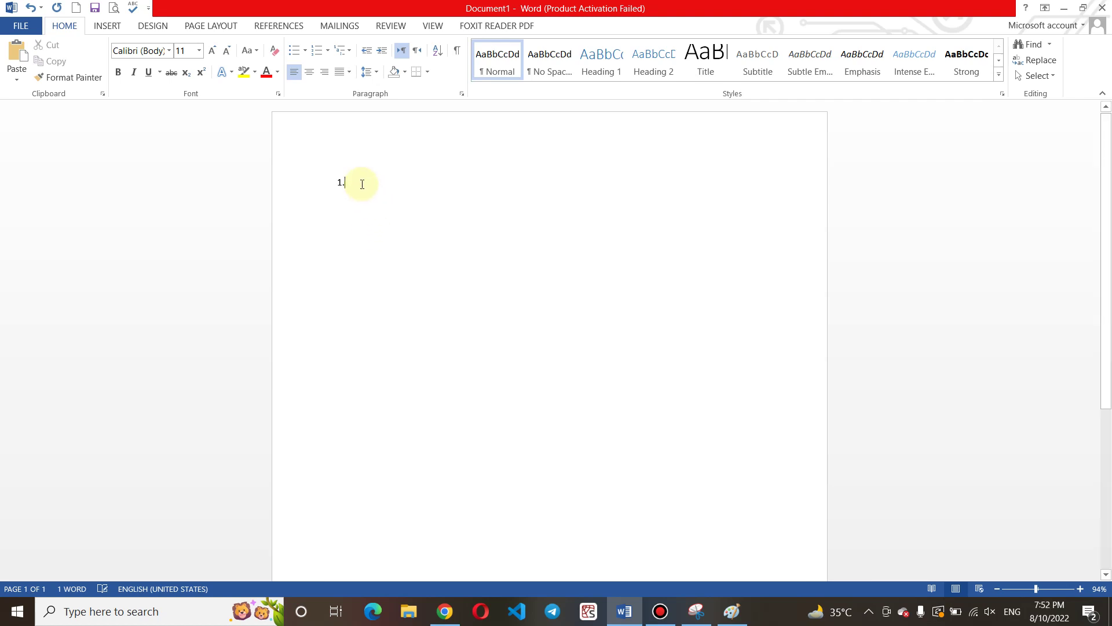
left_click(218, 51)
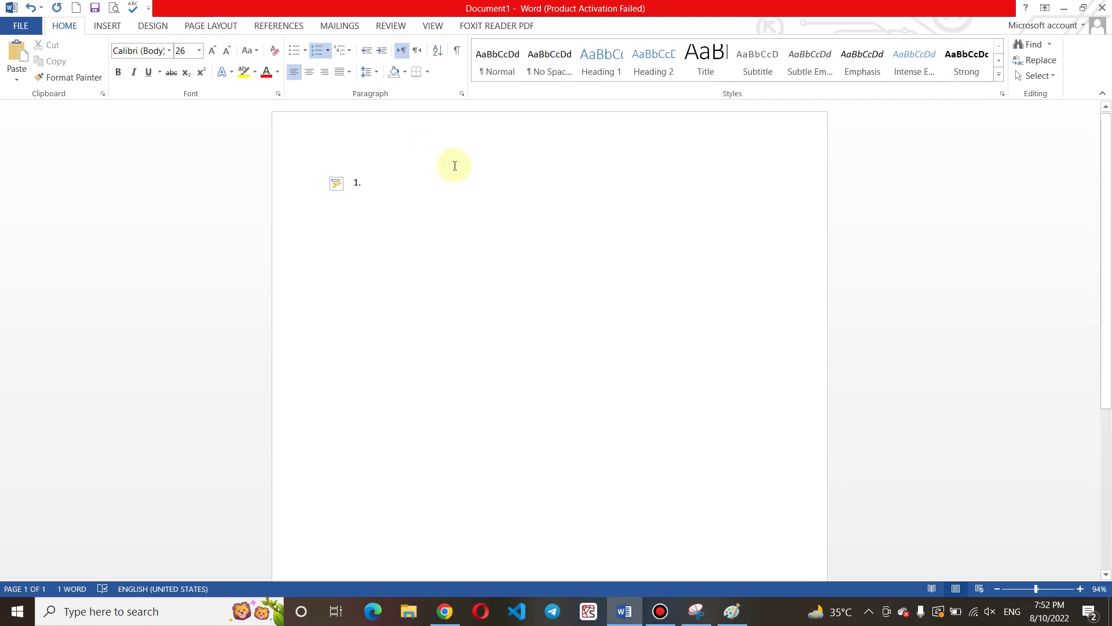
type("toiti")
key("BackSpace")
key("BackSpace")
key("BackSpace")
key("BackSpace")
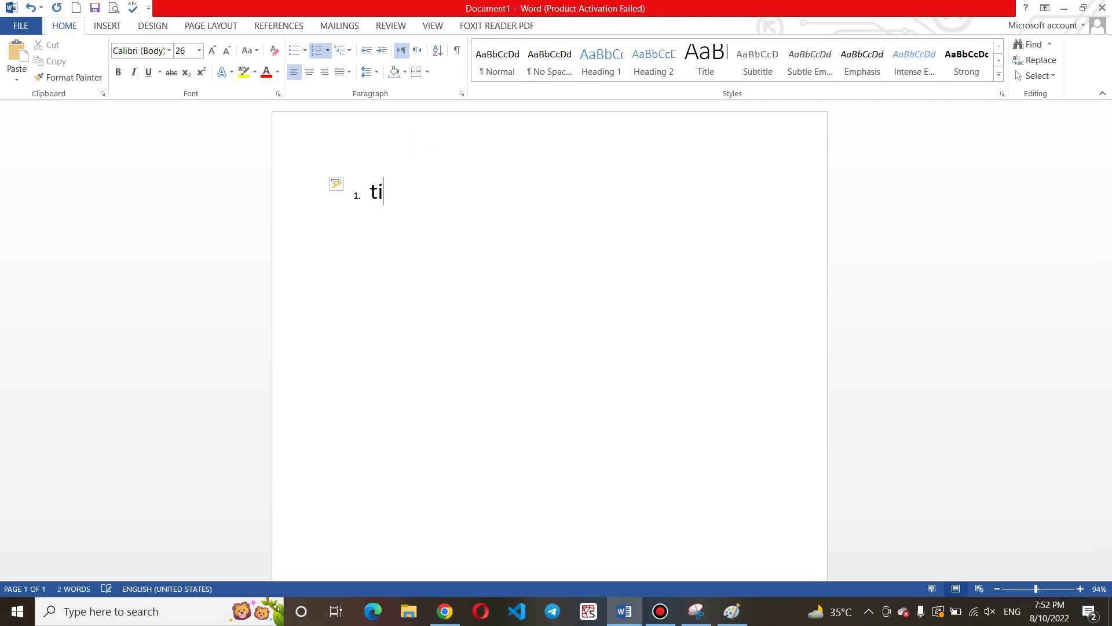
type("itle bar Quic")
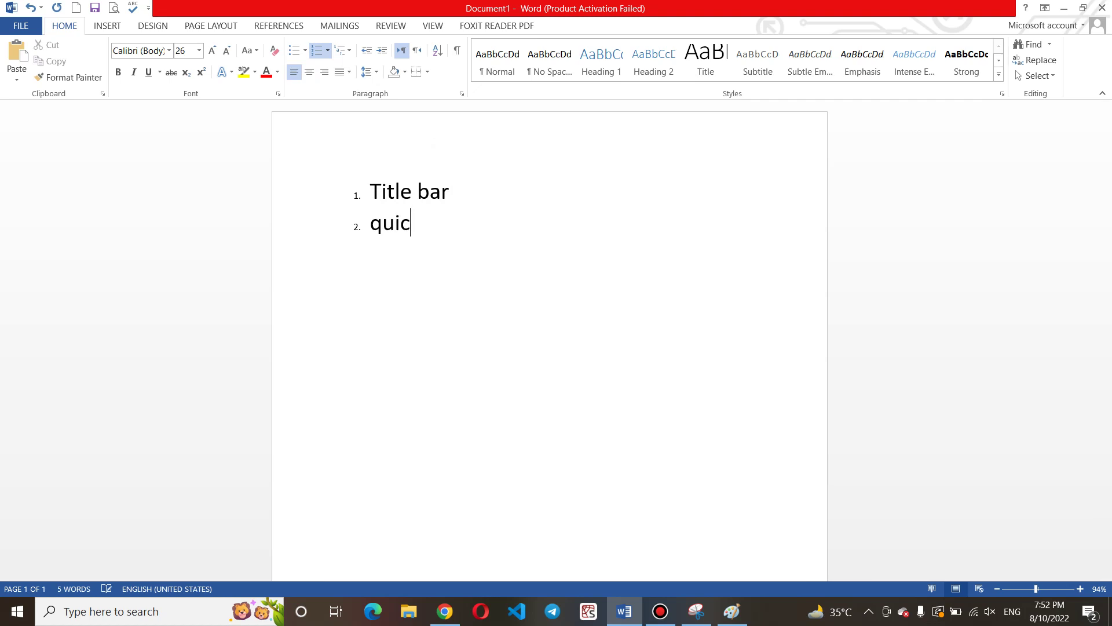
type("k access tool bar")
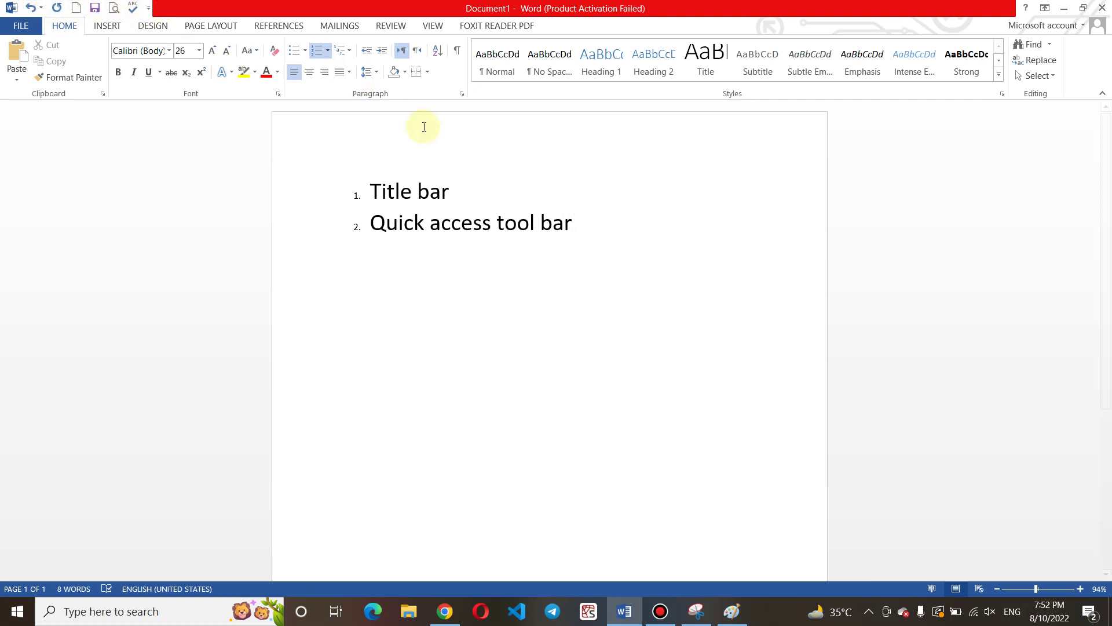
left_click(350, 197)
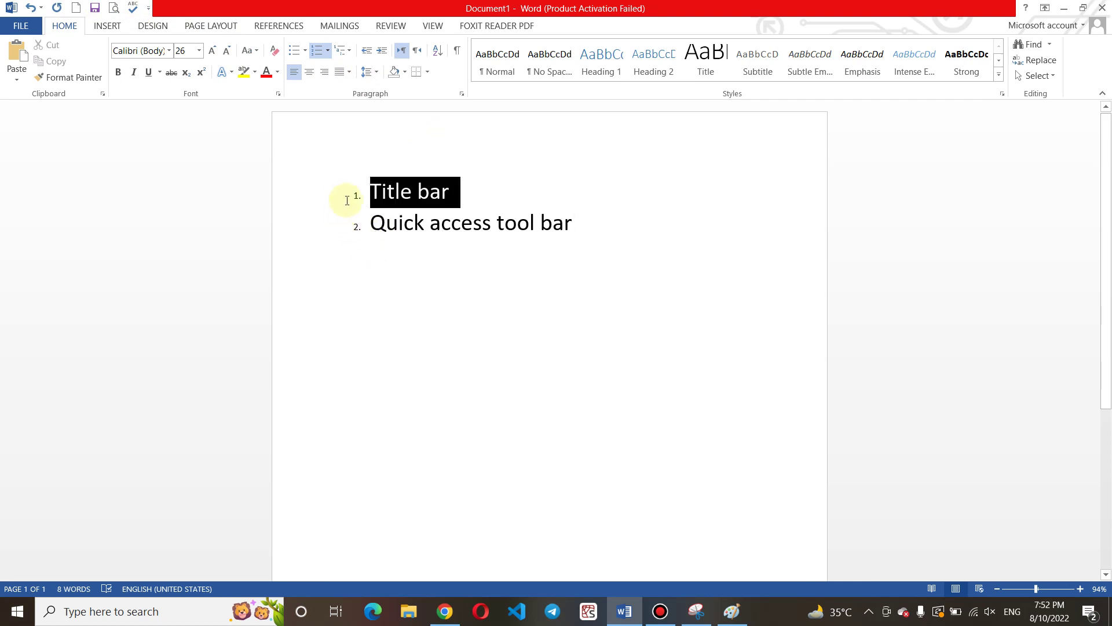
left_click(589, 235)
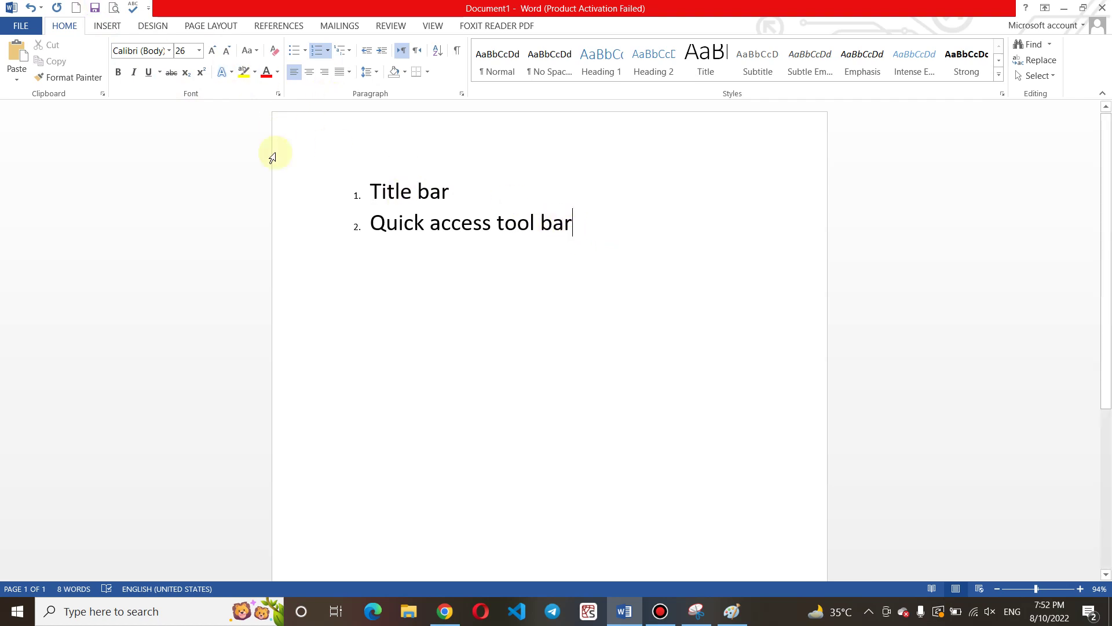
View the print preview from the Quick Access Toolbar and again from the File commands, returning to the document each time
left_click(114, 9)
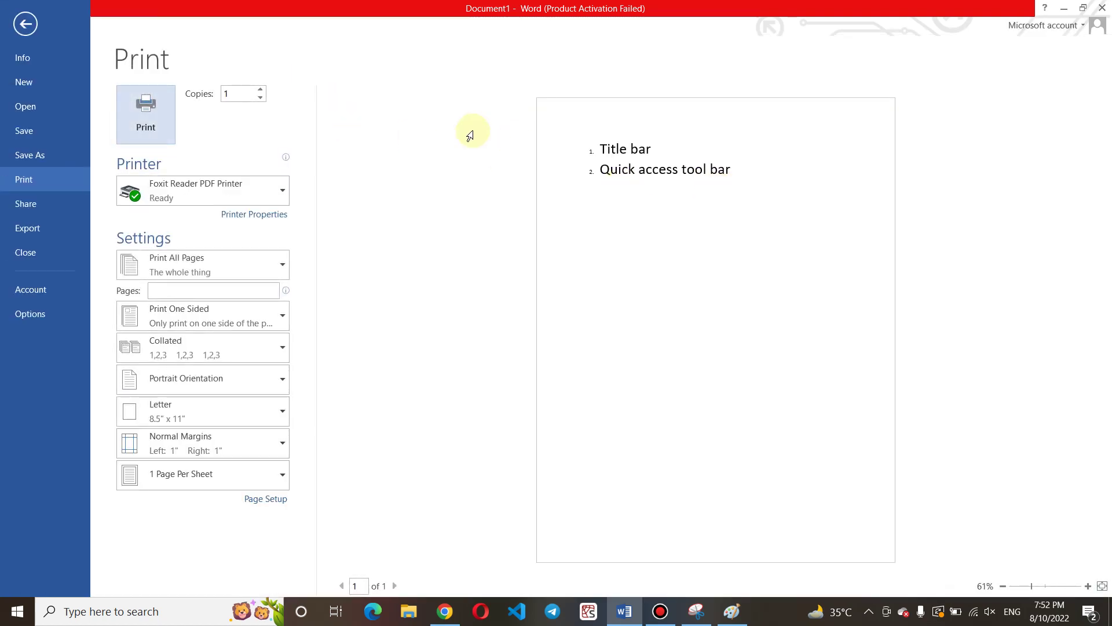
left_click(30, 25)
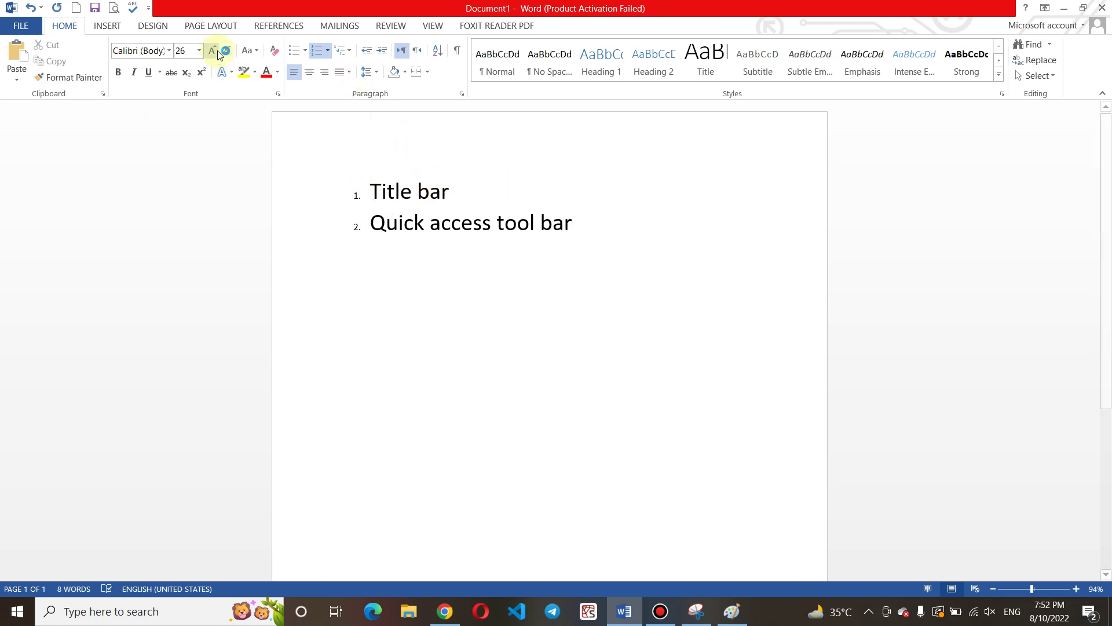
left_click(21, 26)
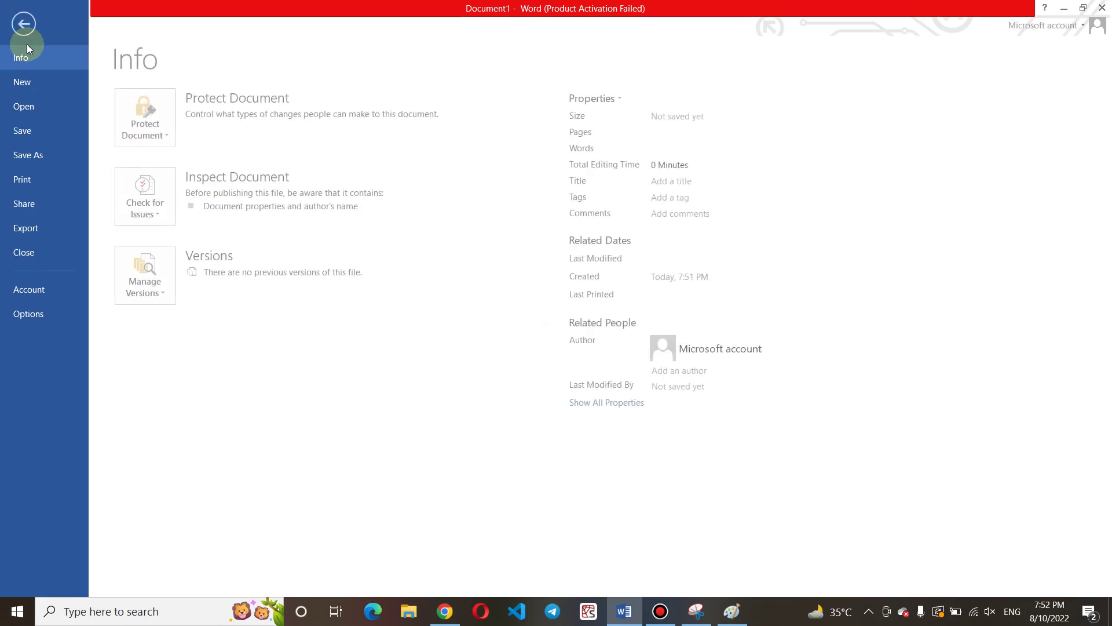
left_click(32, 182)
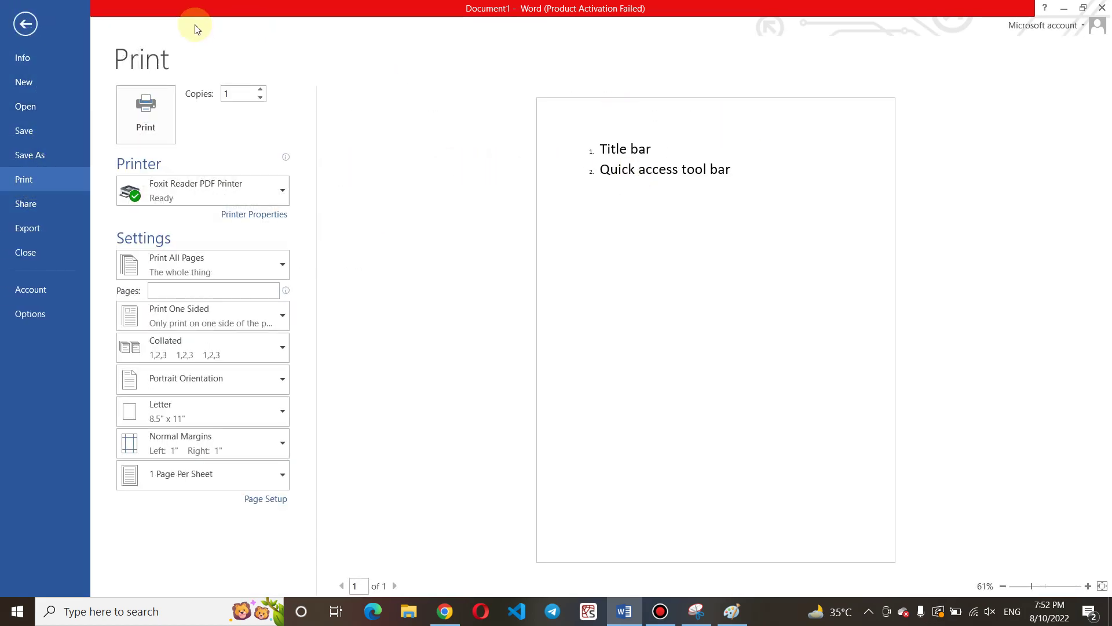
left_click(23, 22)
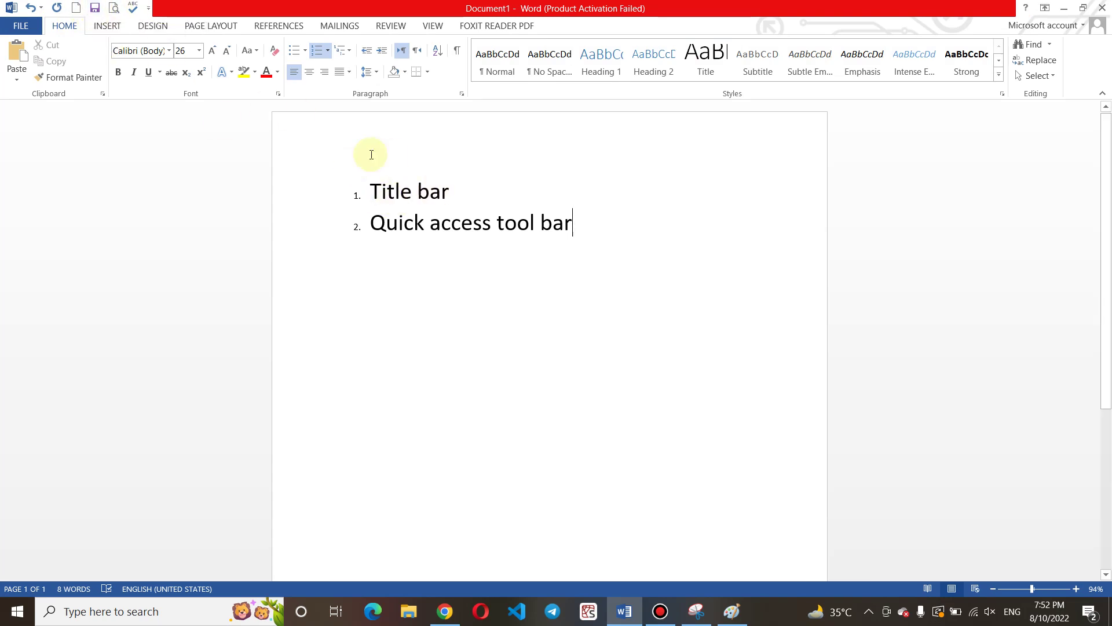
View the Save As page through both the File commands and the Quick Access Toolbar, returning without saving
left_click(27, 29)
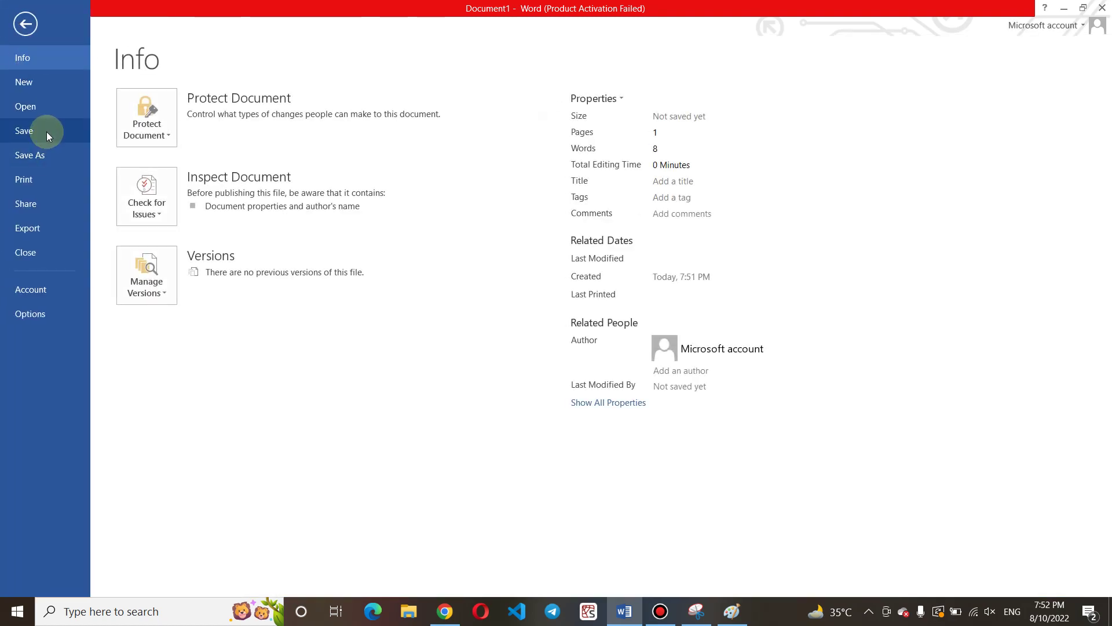
left_click(48, 138)
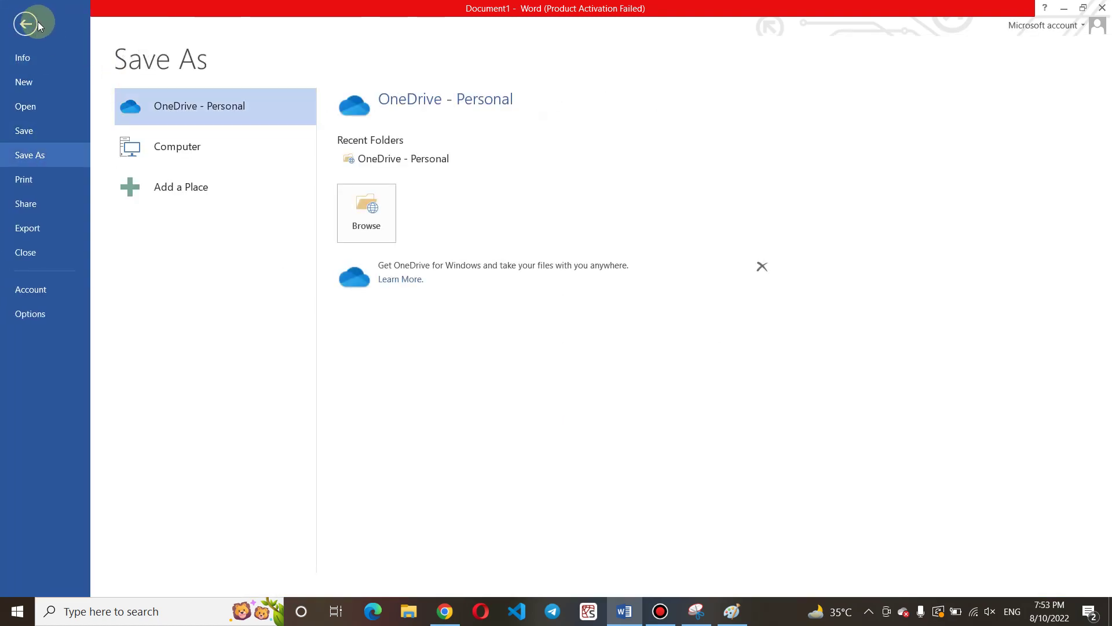
left_click(26, 24)
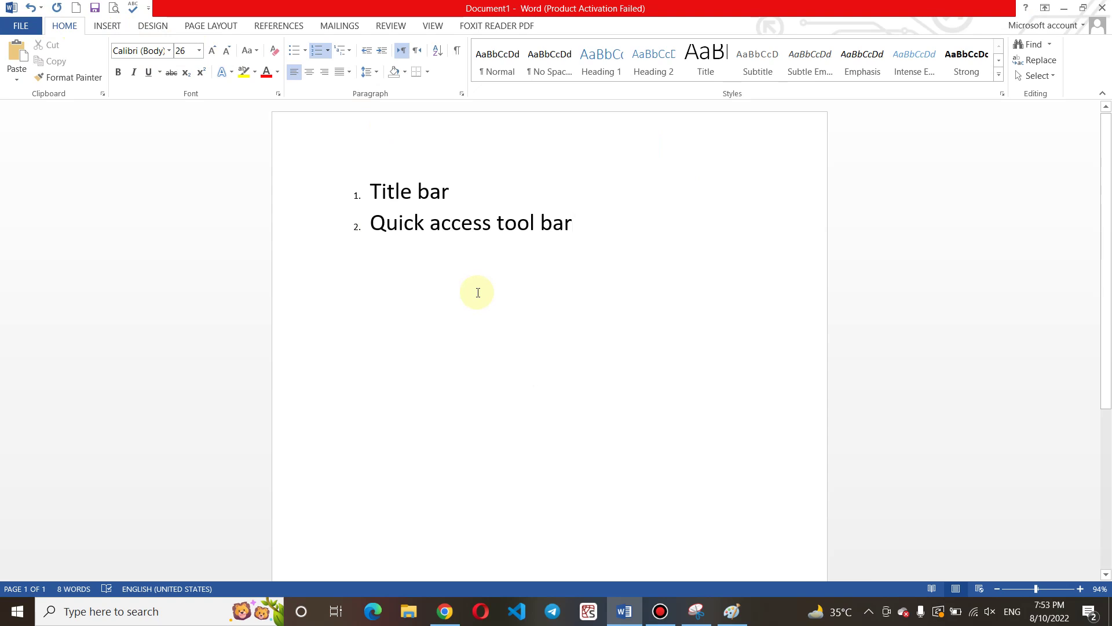
left_click(95, 8)
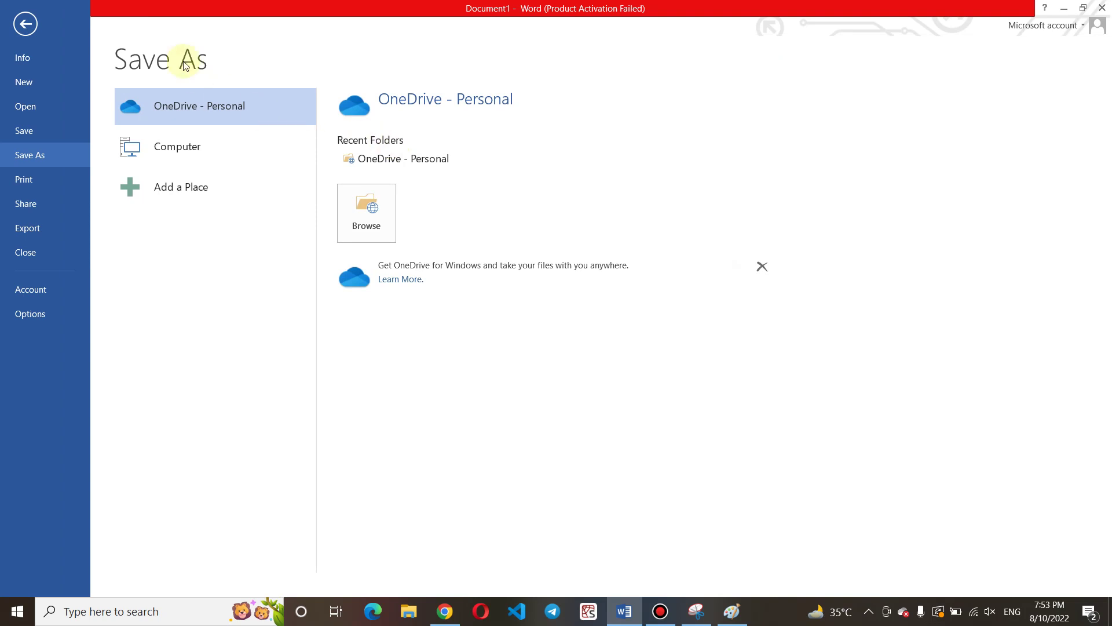
left_click(35, 26)
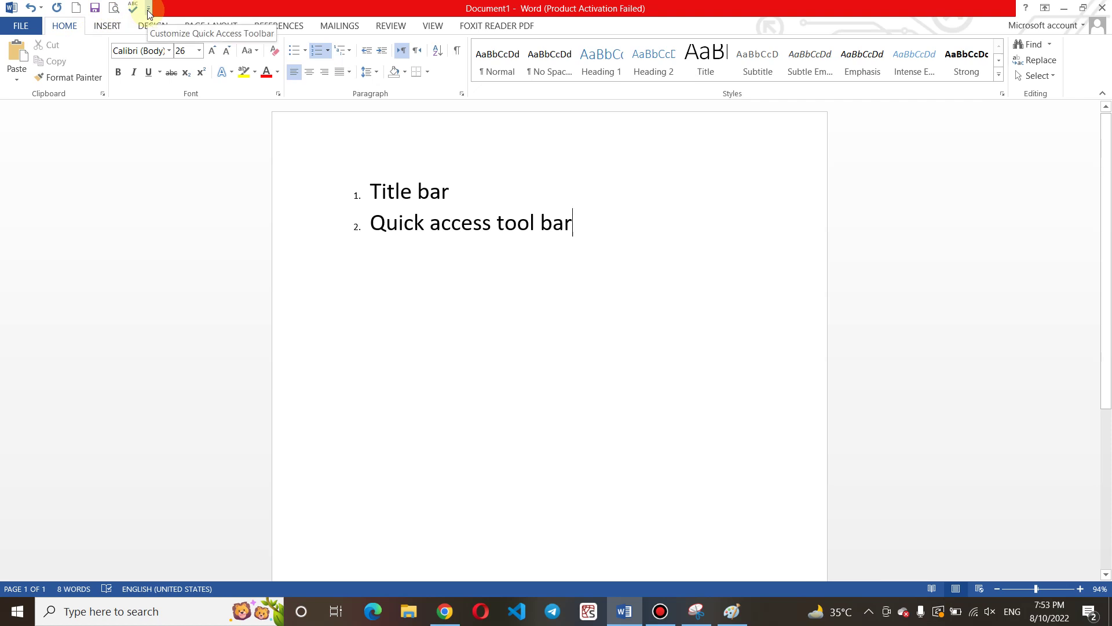
Delete both list items and apply the four-diamond bullet style to the empty line
left_click_drag(584, 222, 301, 191)
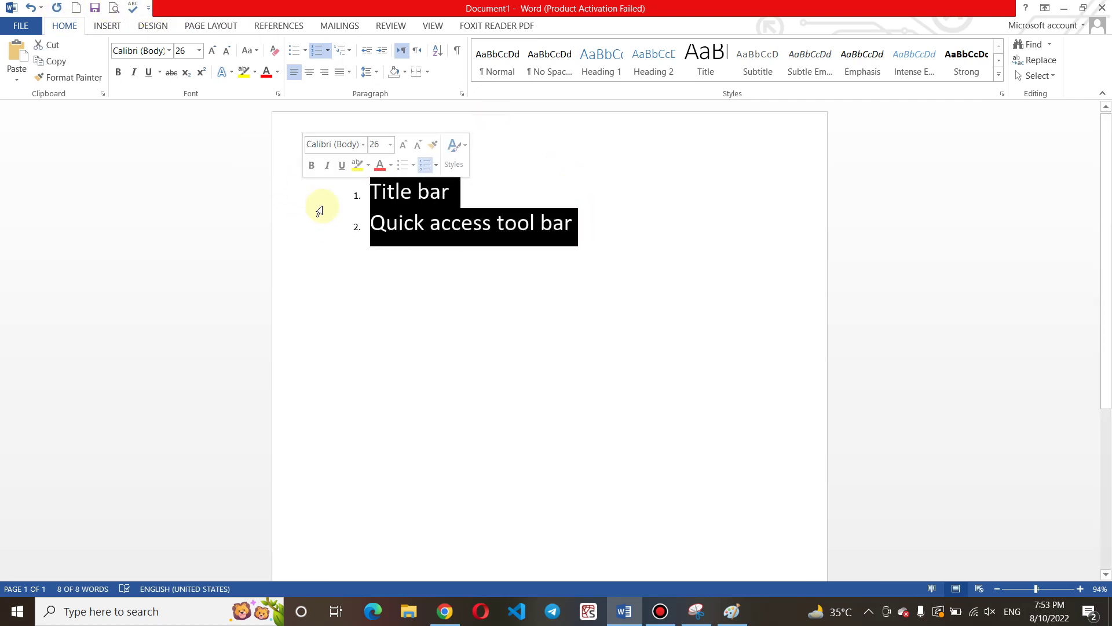
key("Delete")
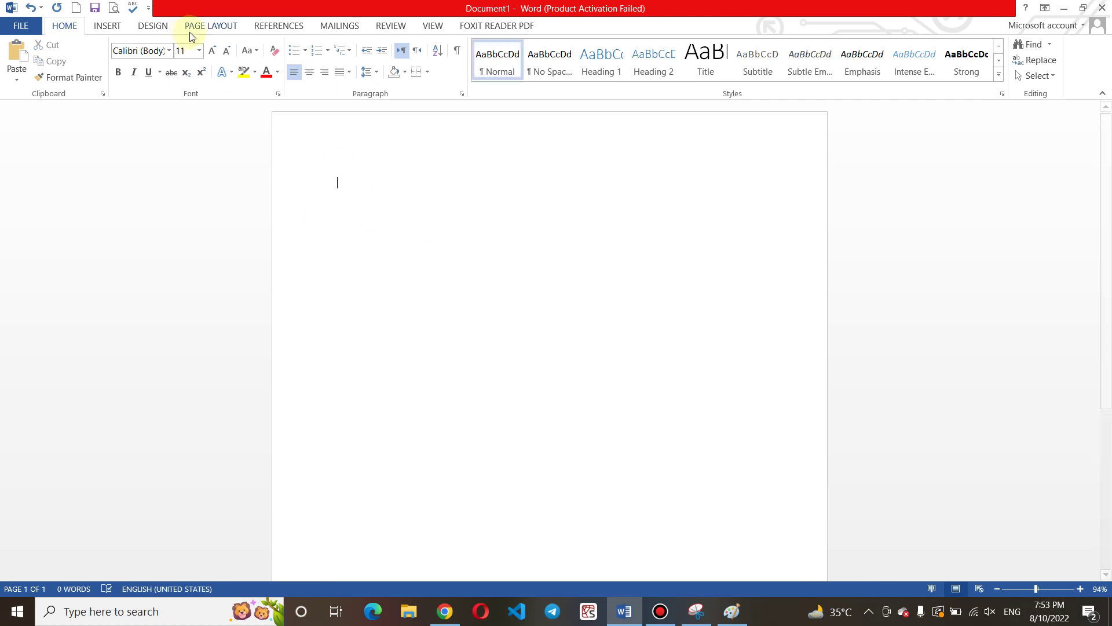
left_click(306, 50)
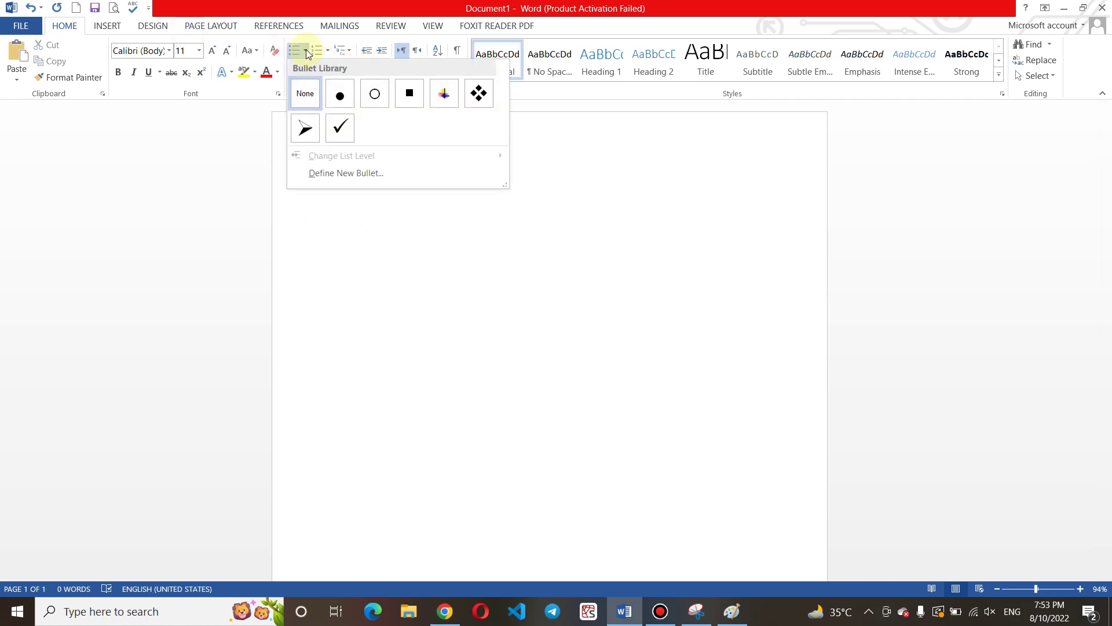
left_click(479, 93)
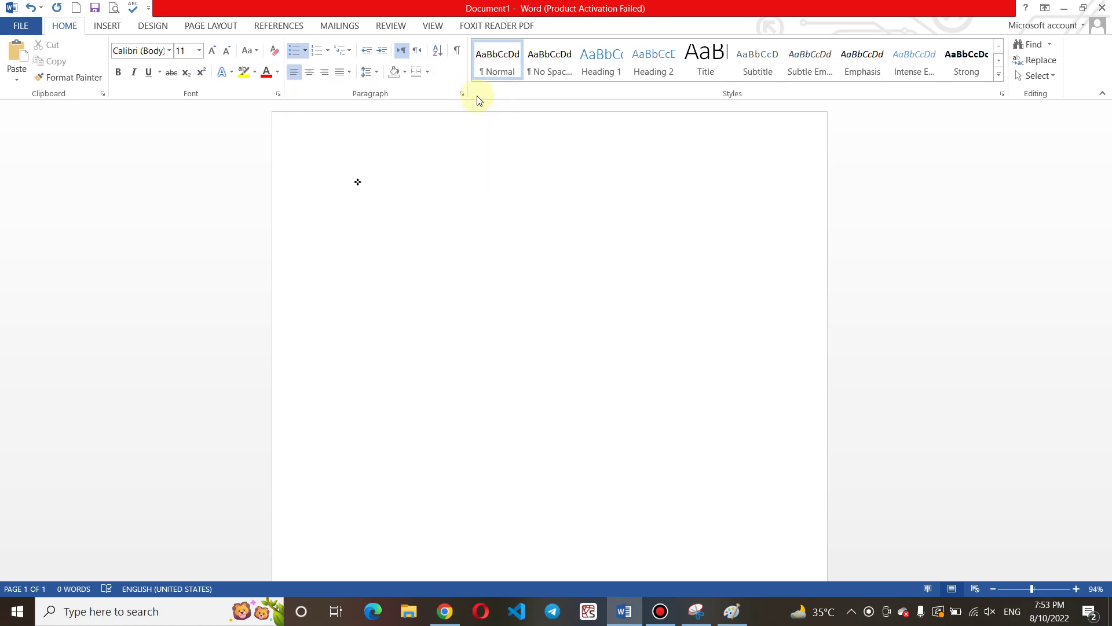
Undo the bullet formatting and the deletion of the two list items
left_click(35, 11)
left_click(34, 10)
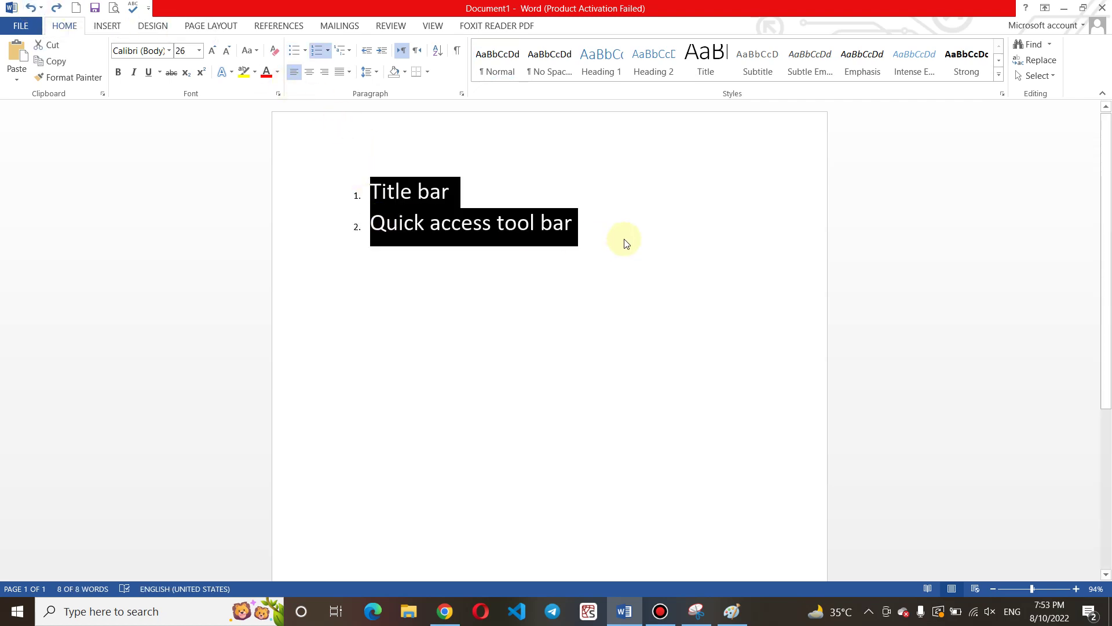
Erase the whole numbered list, text and numbering, so the page is blank
left_click_drag(576, 228, 409, 183)
left_click(567, 230)
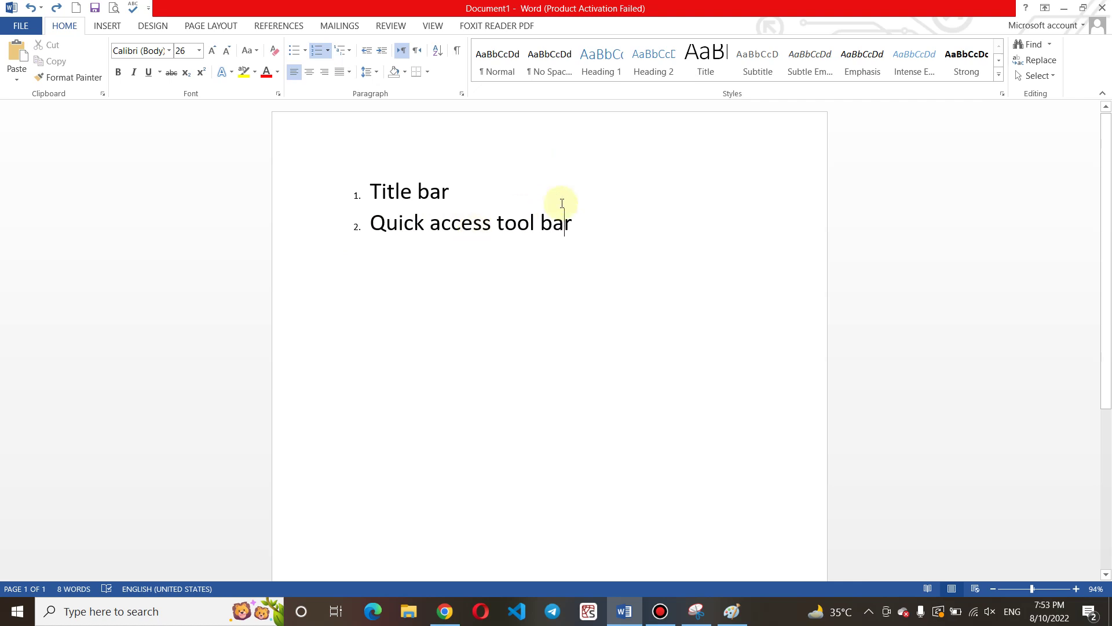
key("BackSpace")
key("BackSpace")
key("BackSpace")
key("BackSpace")
key("BackSpace")
key("BackSpace")
key("BackSpace")
key("BackSpace")
key("BackSpace")
key("BackSpace")
key("BackSpace")
key("BackSpace")
key("BackSpace")
key("BackSpace")
key("BackSpace")
key("BackSpace")
key("BackSpace")
key("BackSpace")
key("BackSpace")
key("BackSpace")
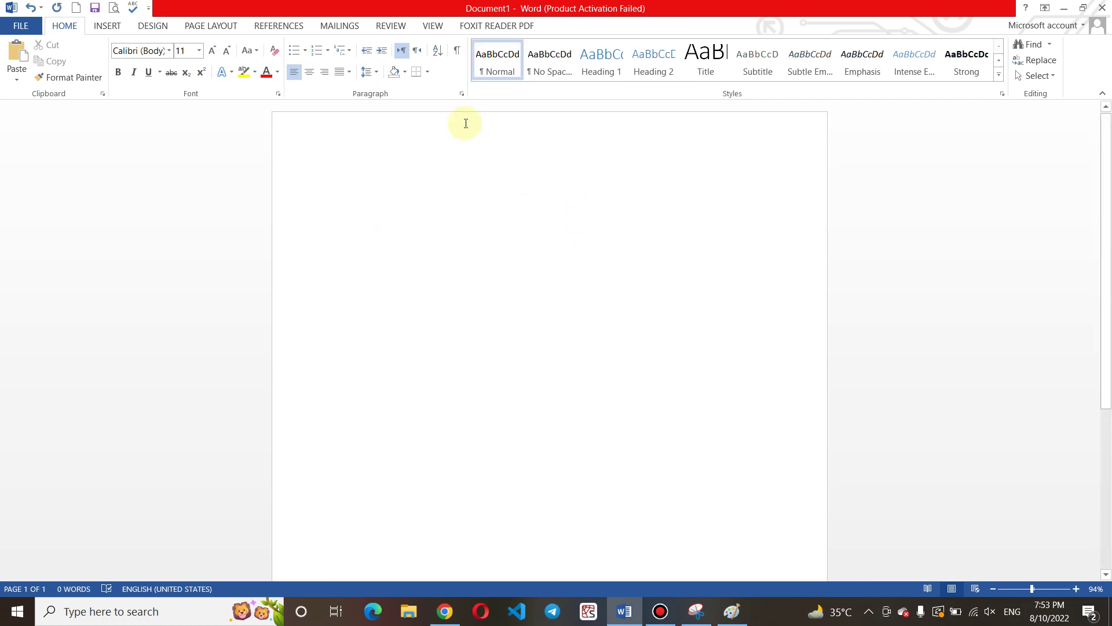
Remove the Undo and the Print Preview and Print commands from the Quick Access Toolbar
left_click(149, 9)
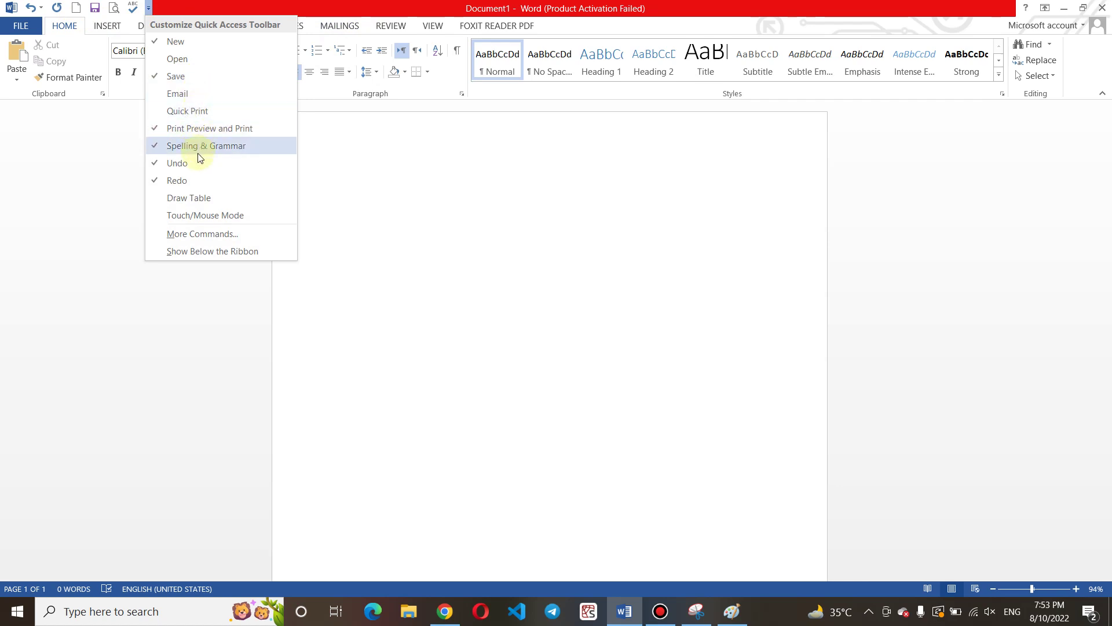
left_click(164, 163)
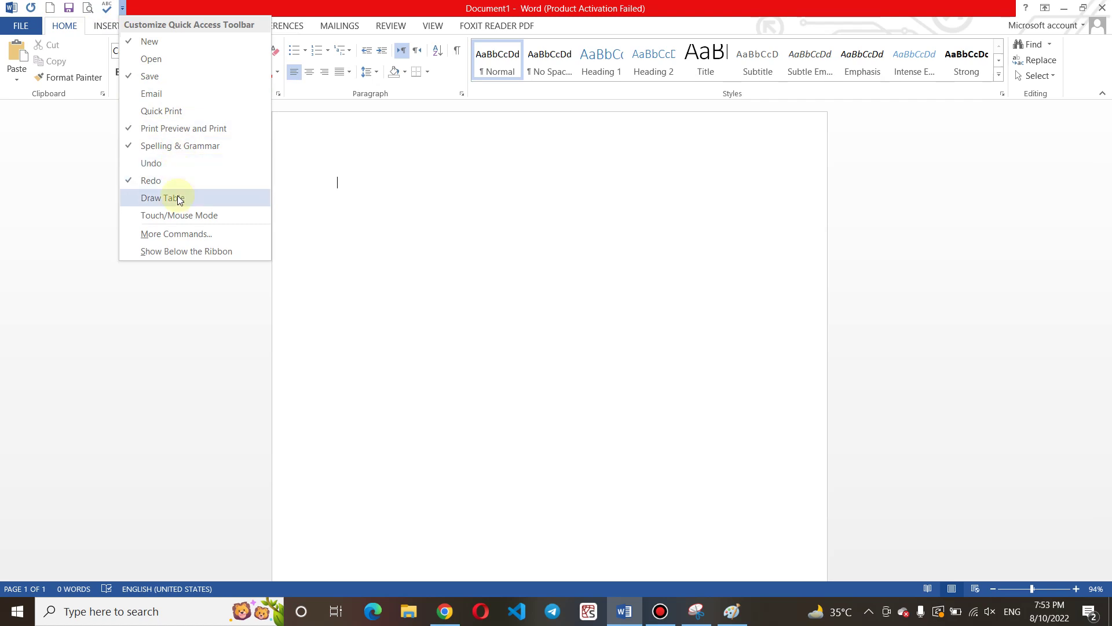
left_click(166, 133)
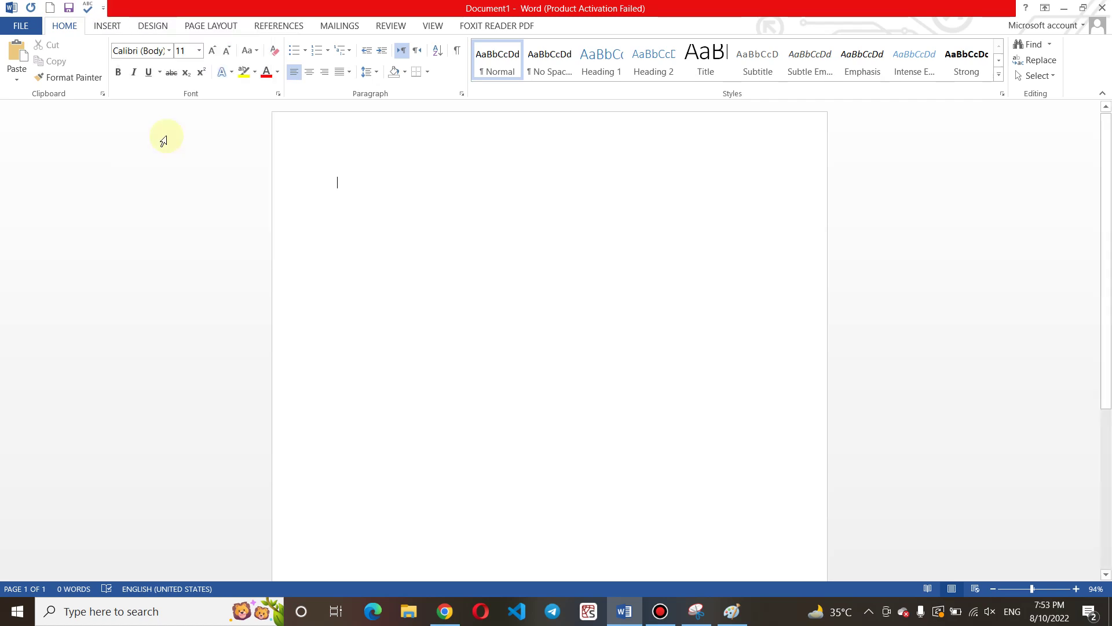
Add Print Preview and Print and the Undo command back to the Quick Access Toolbar
left_click(104, 7)
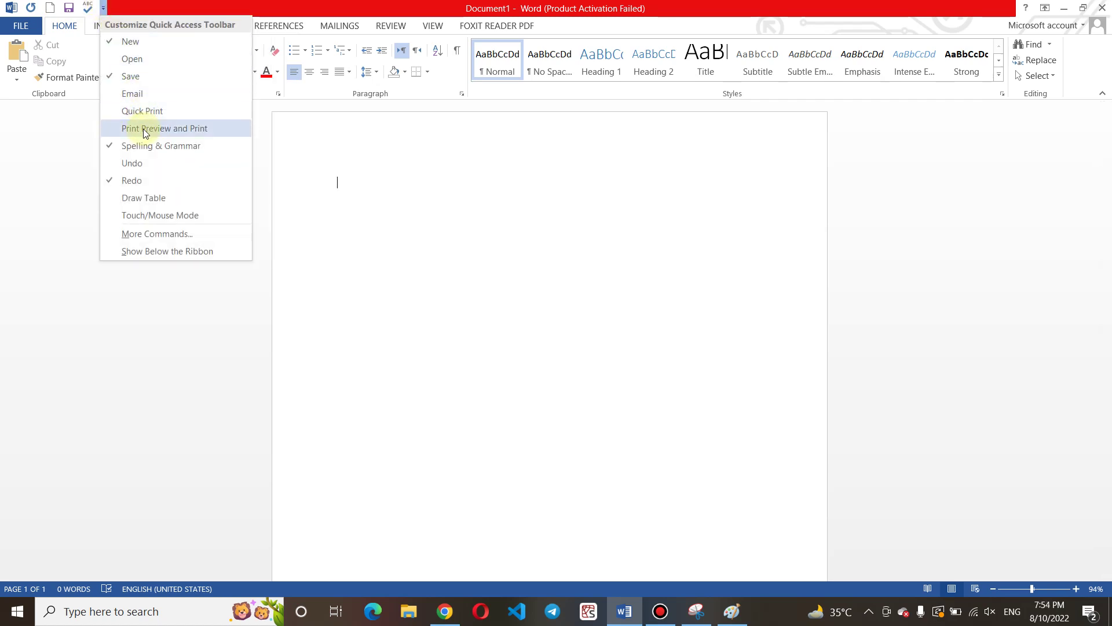
left_click(143, 129)
left_click(124, 8)
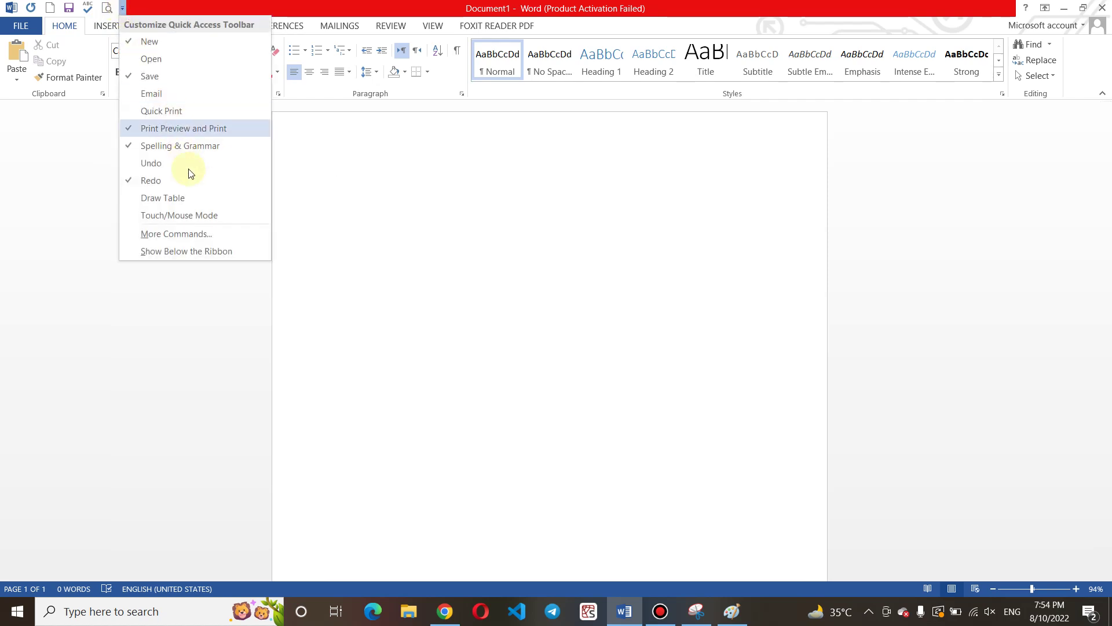
left_click(186, 166)
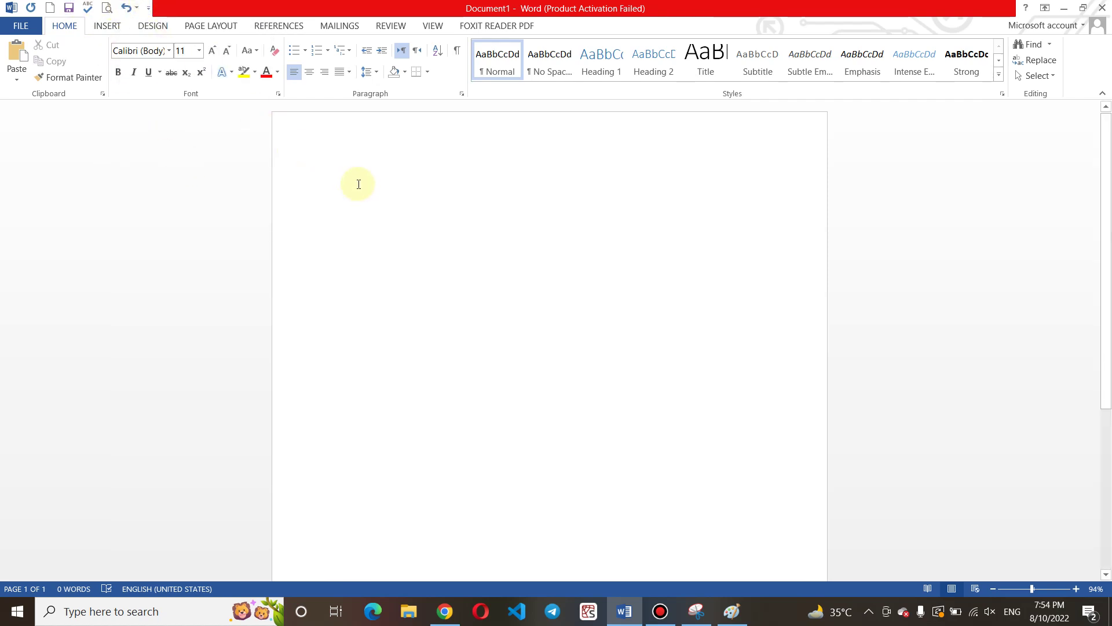
Increase the font size of the empty first line to 24
left_click(213, 51)
left_click(213, 51)
left_click(213, 51)
left_click(213, 51)
left_click(213, 51)
left_click(213, 51)
left_click(213, 51)
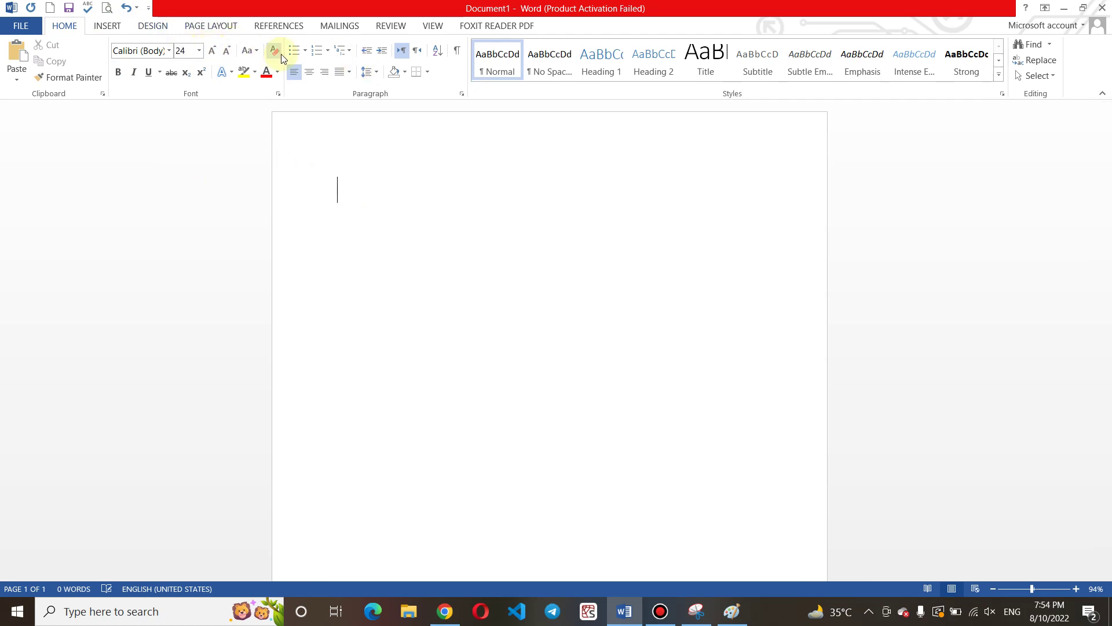
Start a numbered list with the items "Title bar" and "Quick Access tool bar"
left_click(319, 51)
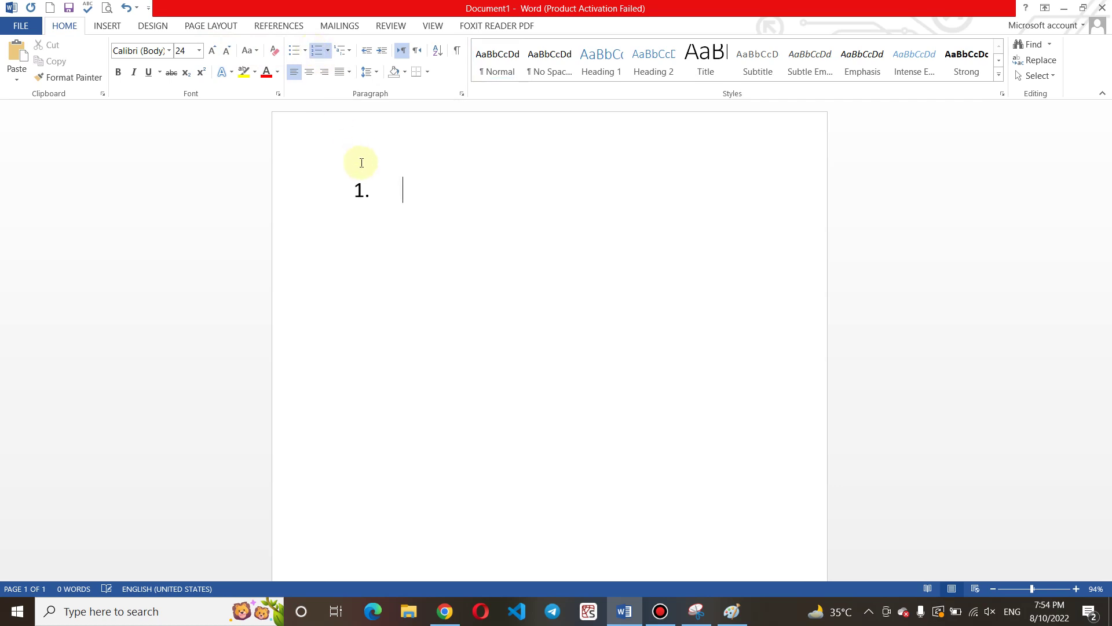
type("title")
key("Return")
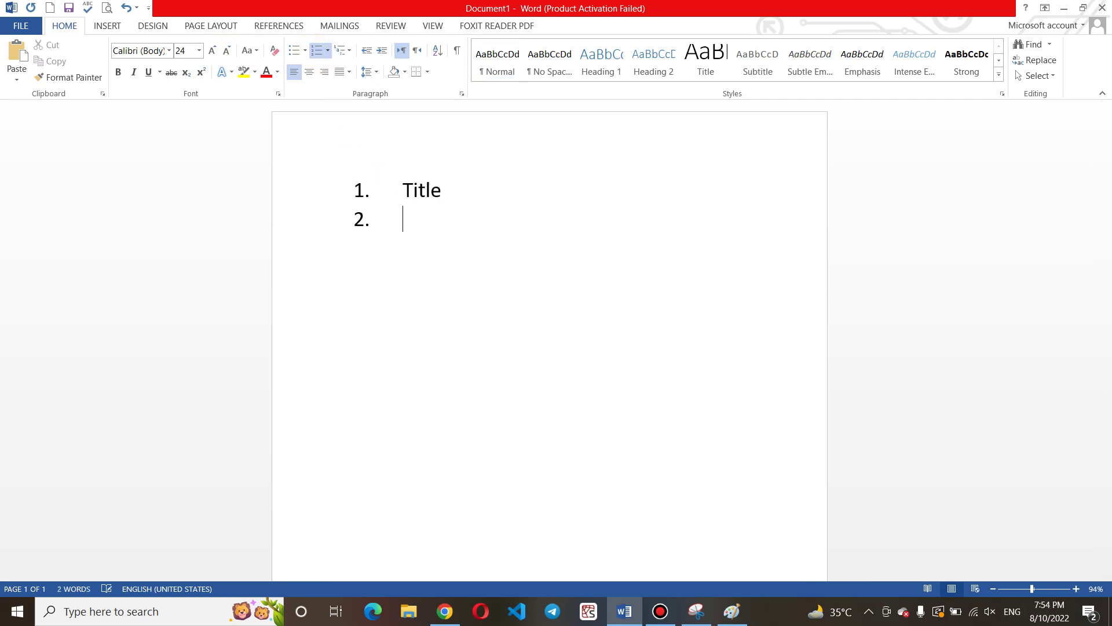
type("bar ")
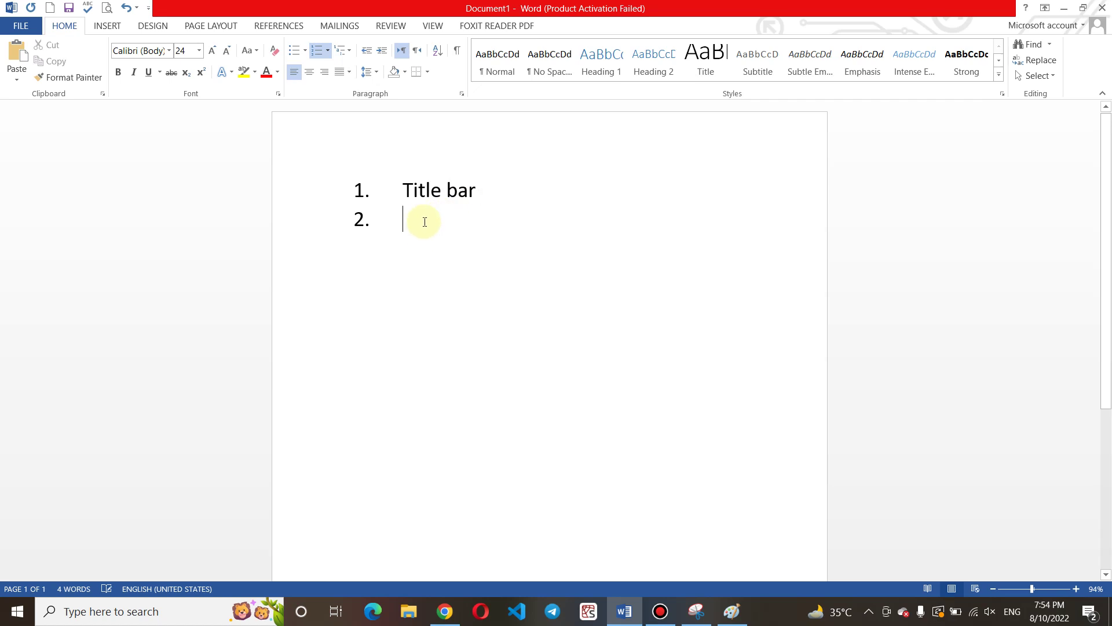
type("Quick")
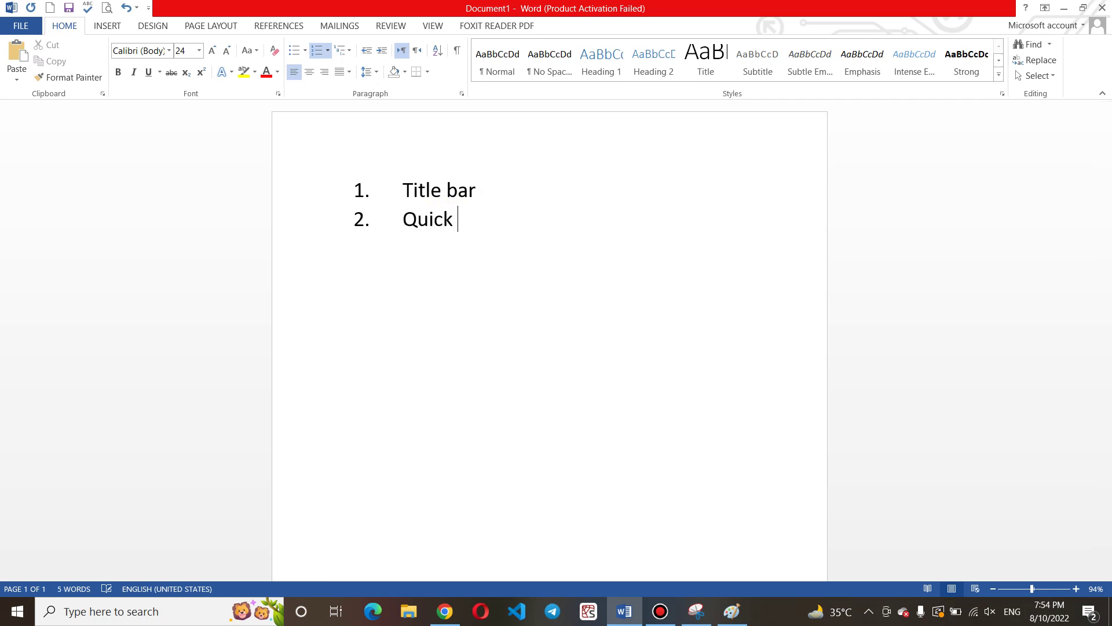
type(" Access tool bar")
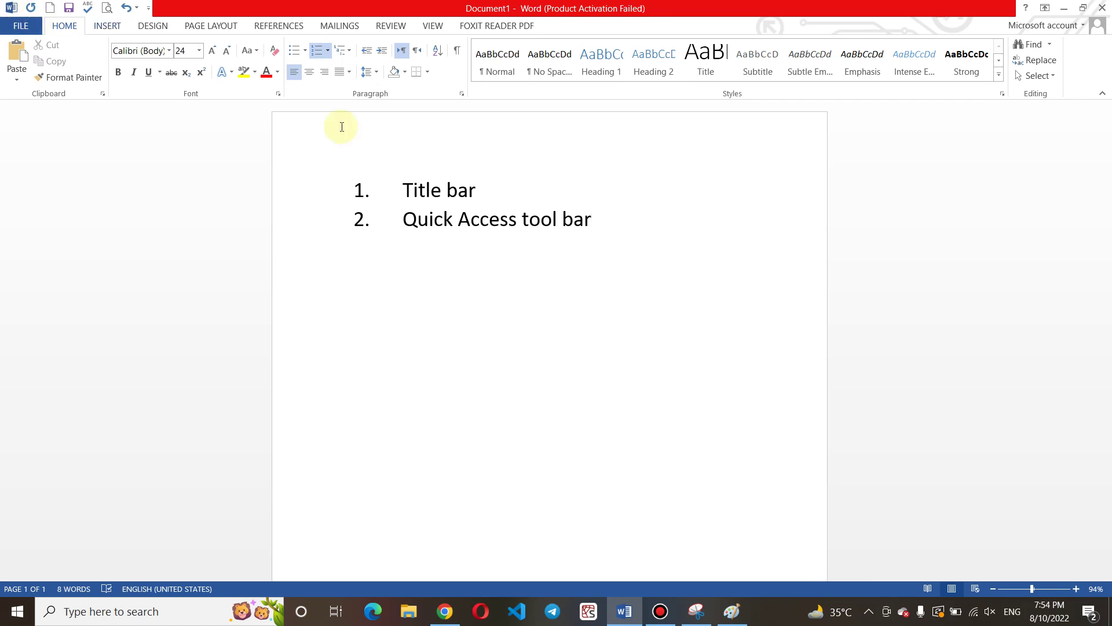
Add the third list item "Office/ms word button" and view the window commands behind the Word button
key("Return")
type("office")
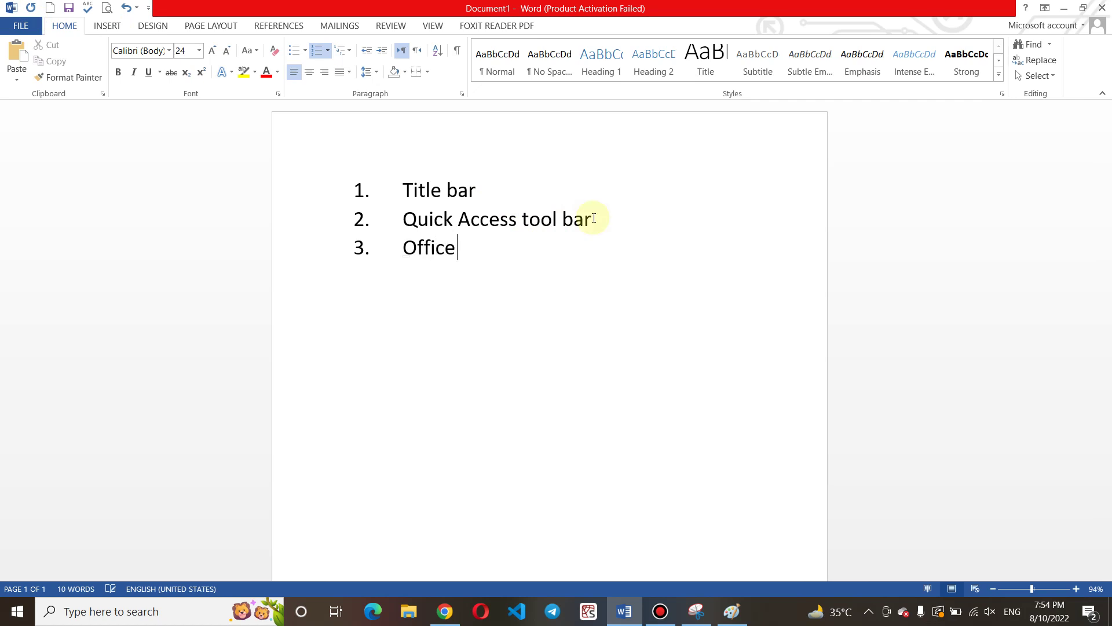
type("/ms word")
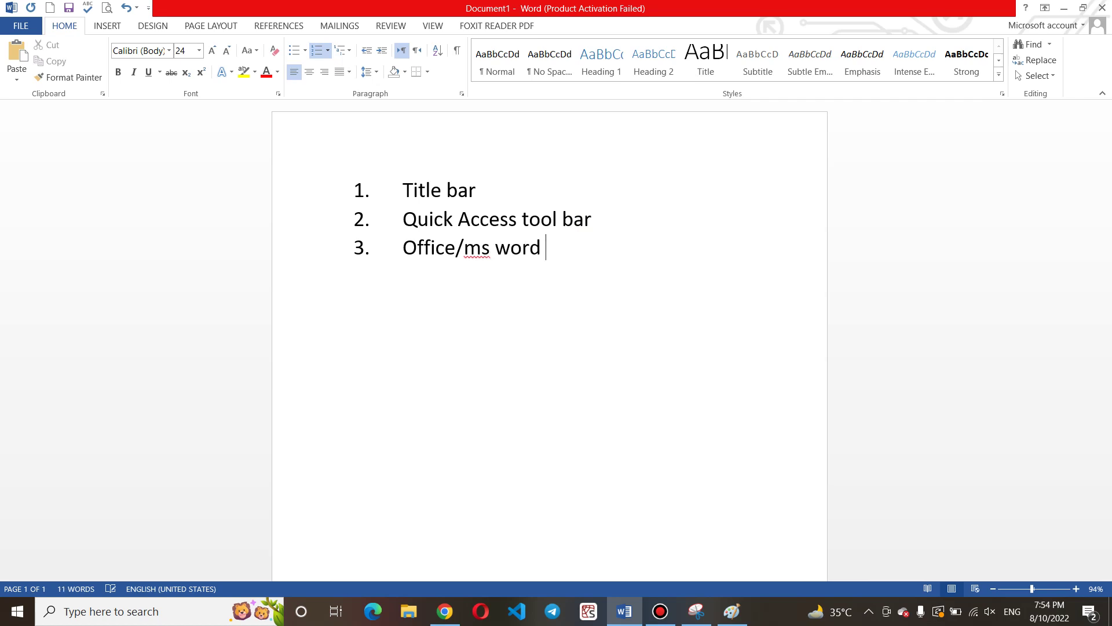
type(" button")
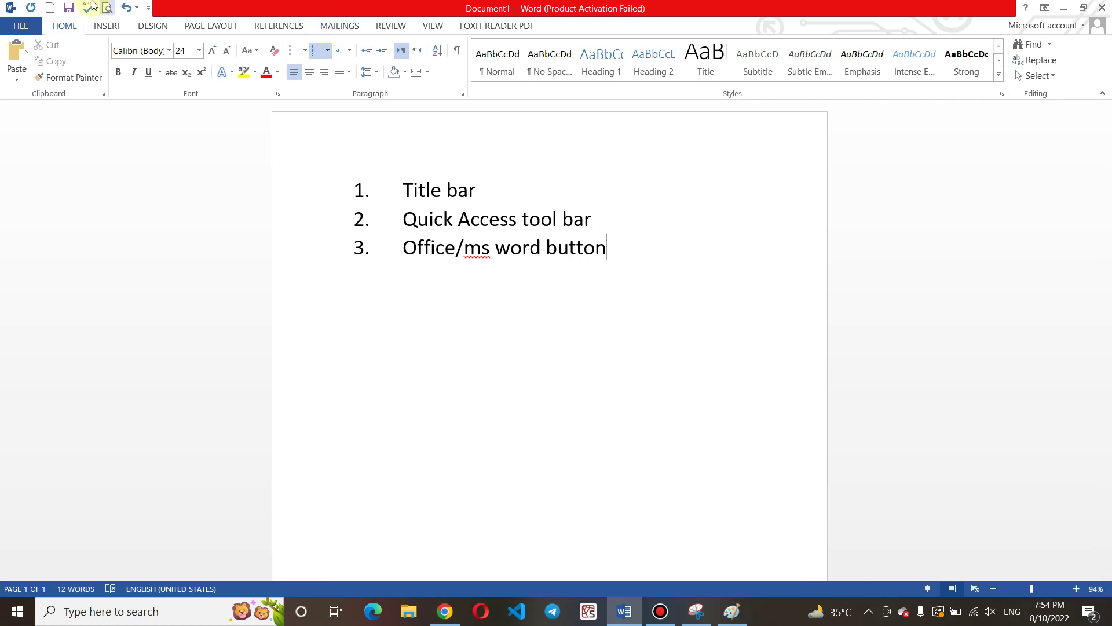
left_click(11, 8)
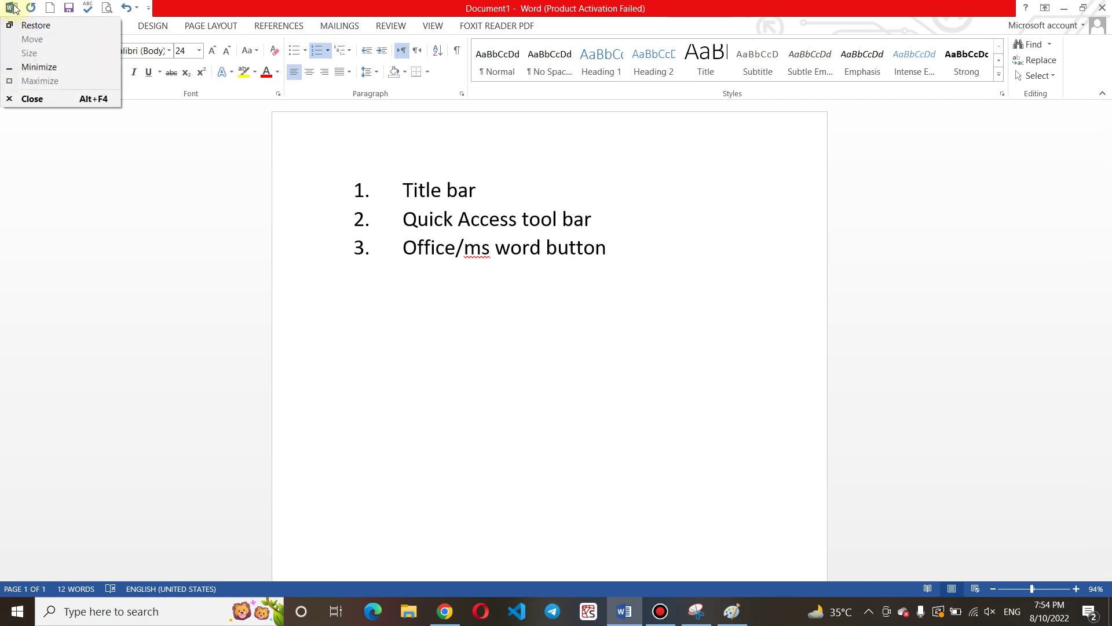
left_click(13, 8)
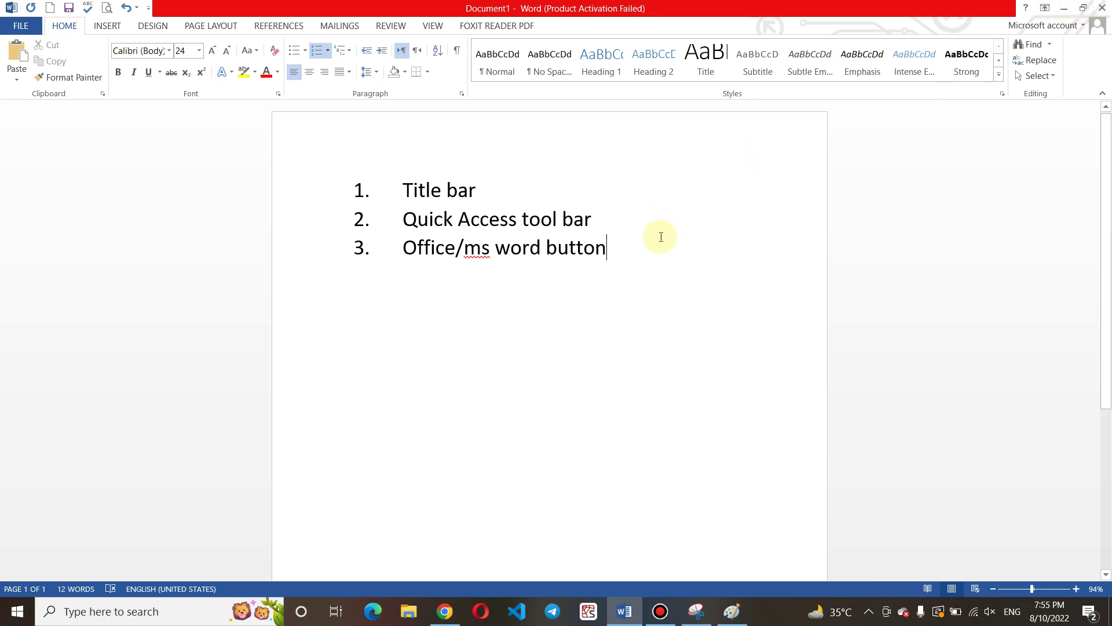
Add the list items "Close", "Maximize" and "Minimize" below the Word button item
key("Return")
type("close ")
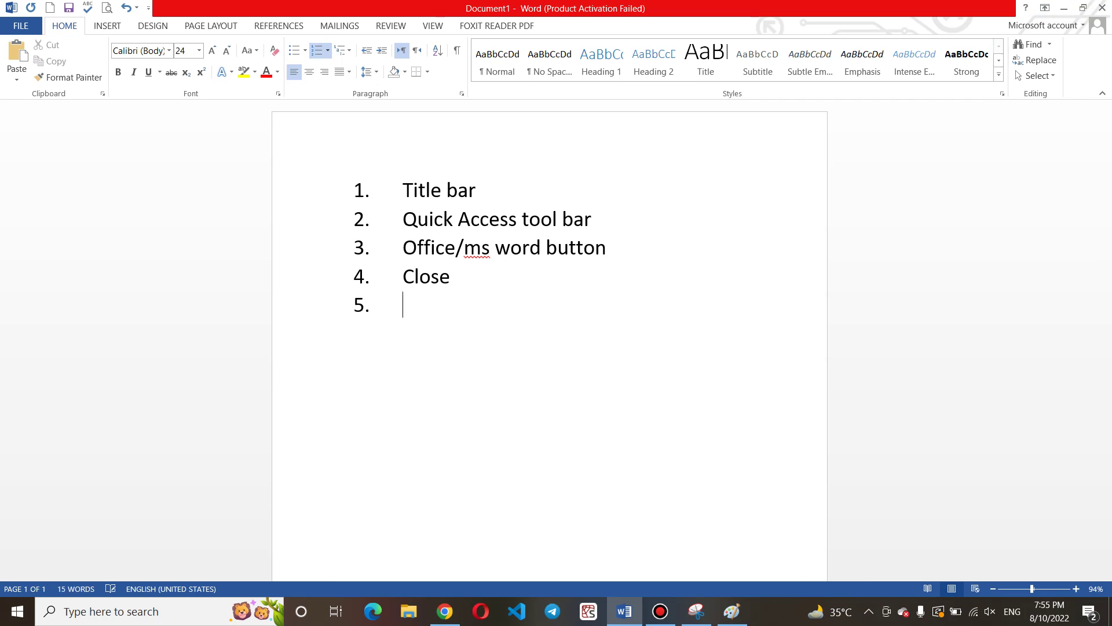
type("mazimai")
key("BackSpace")
type("ximix")
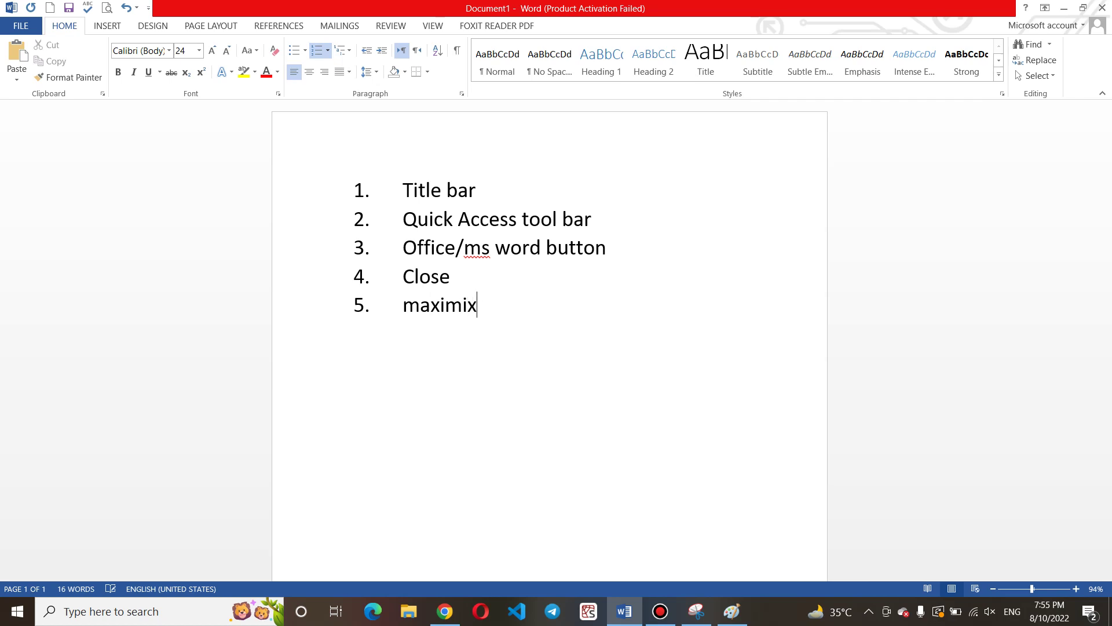
key("BackSpace")
type("ze")
key("Return")
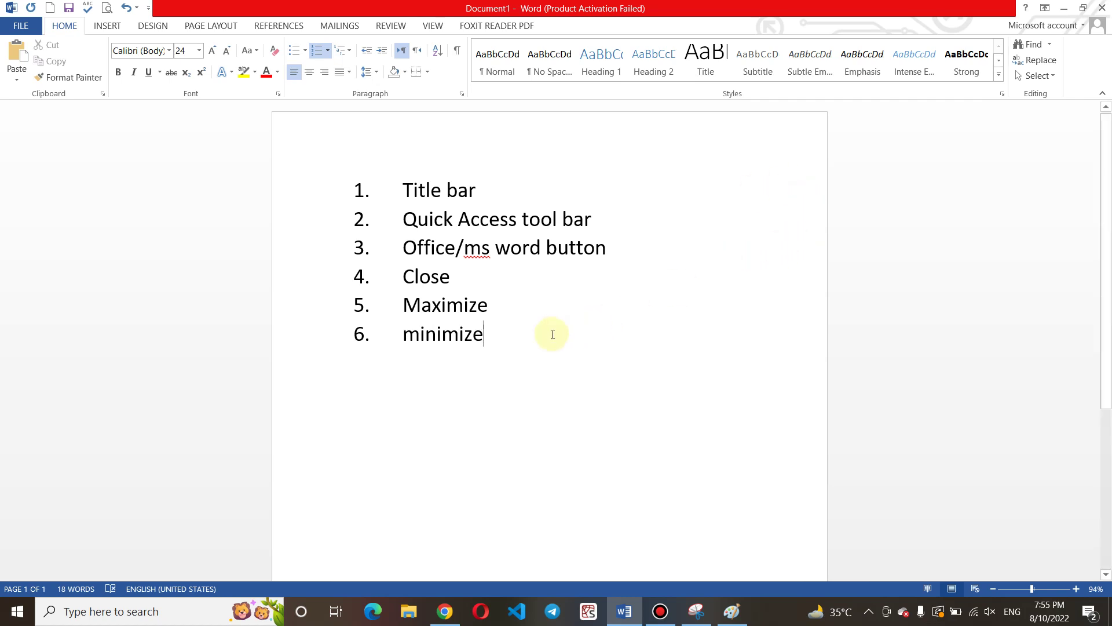
key("Return")
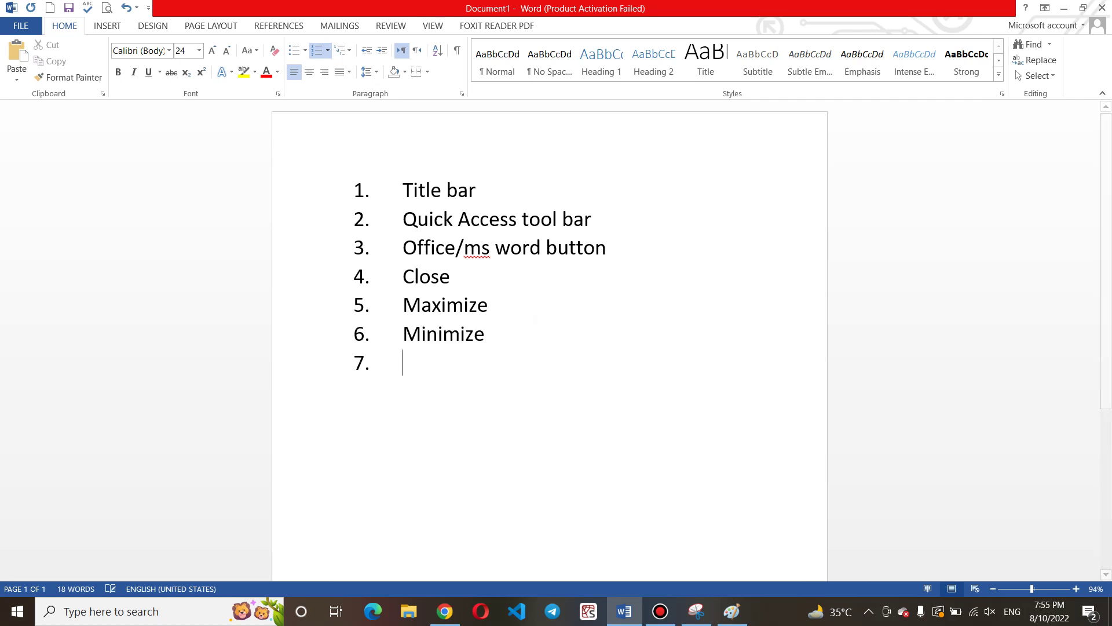
Enter "Show button" as the seventh list item and view the ribbon display options without changing them
type("show ")
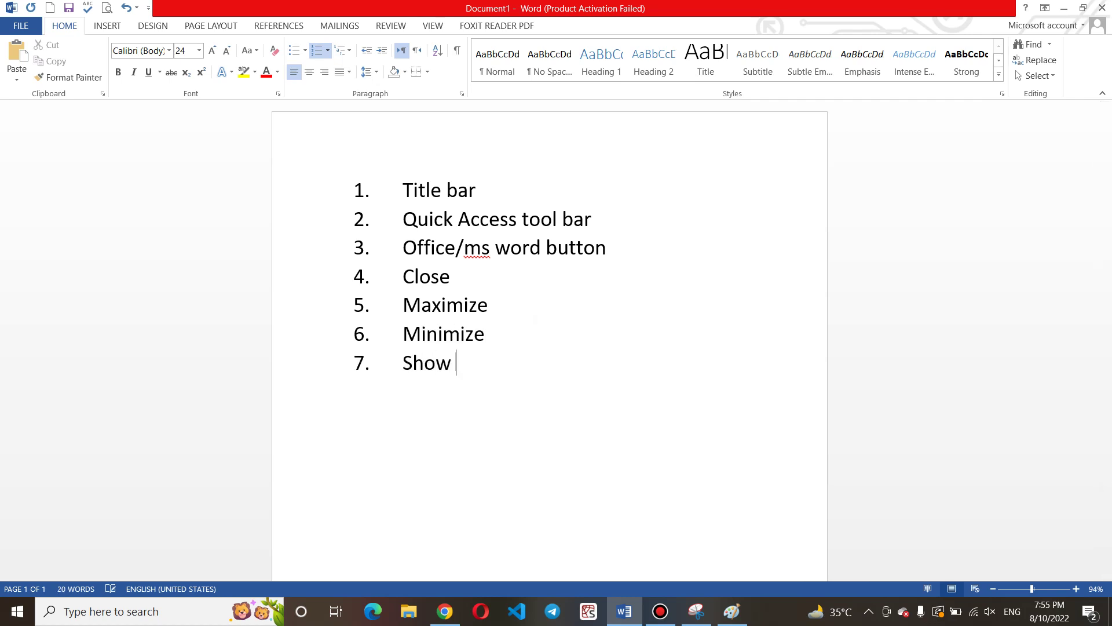
type("button")
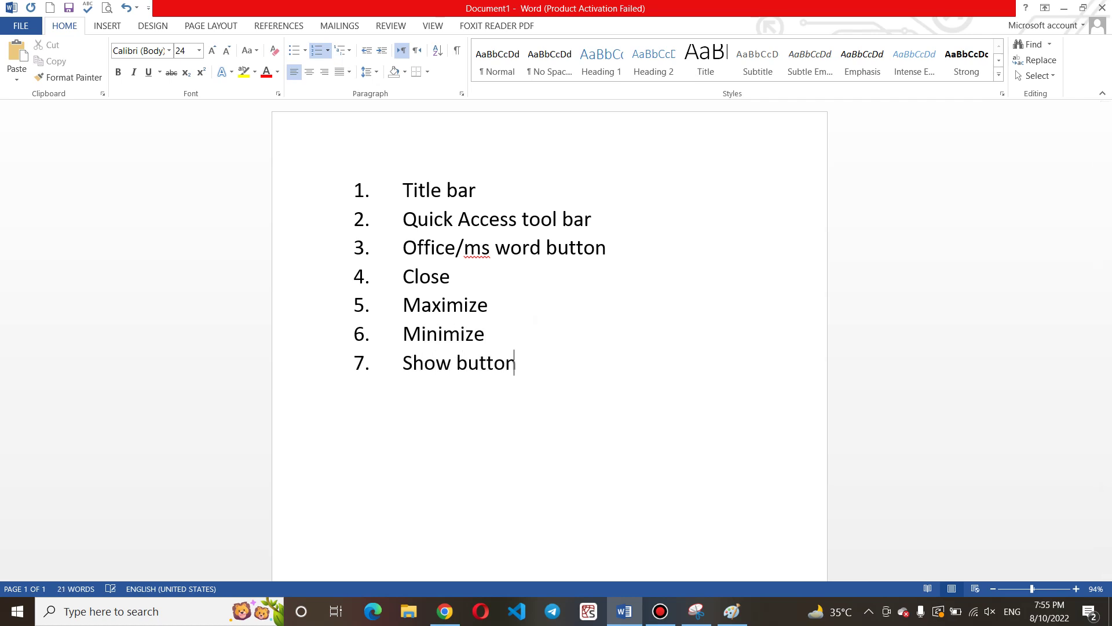
left_click(1045, 11)
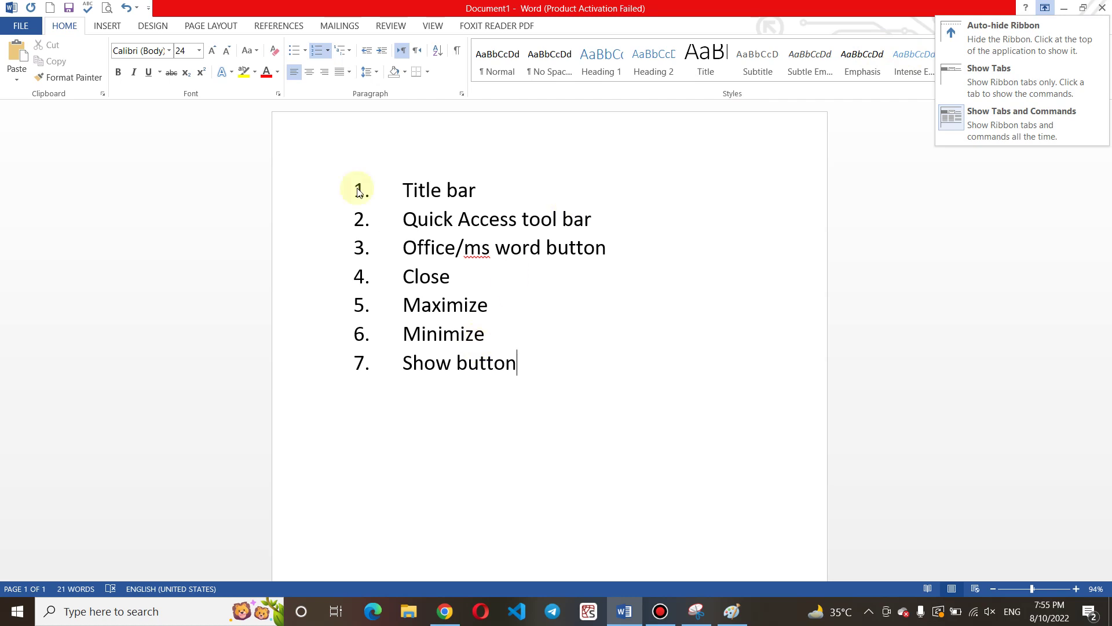
key("Escape")
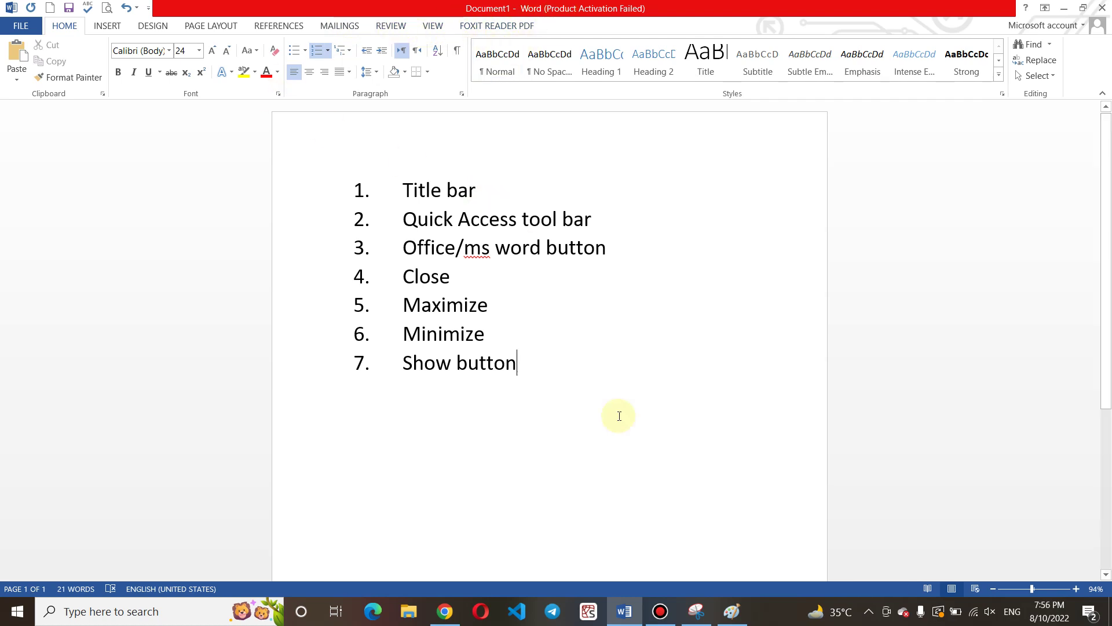
Switch to Paint, make the Quick Access Toolbar outline red and draw an indigo rectangle of about 943 × 32 px around the ribbon tabs
left_click(734, 615)
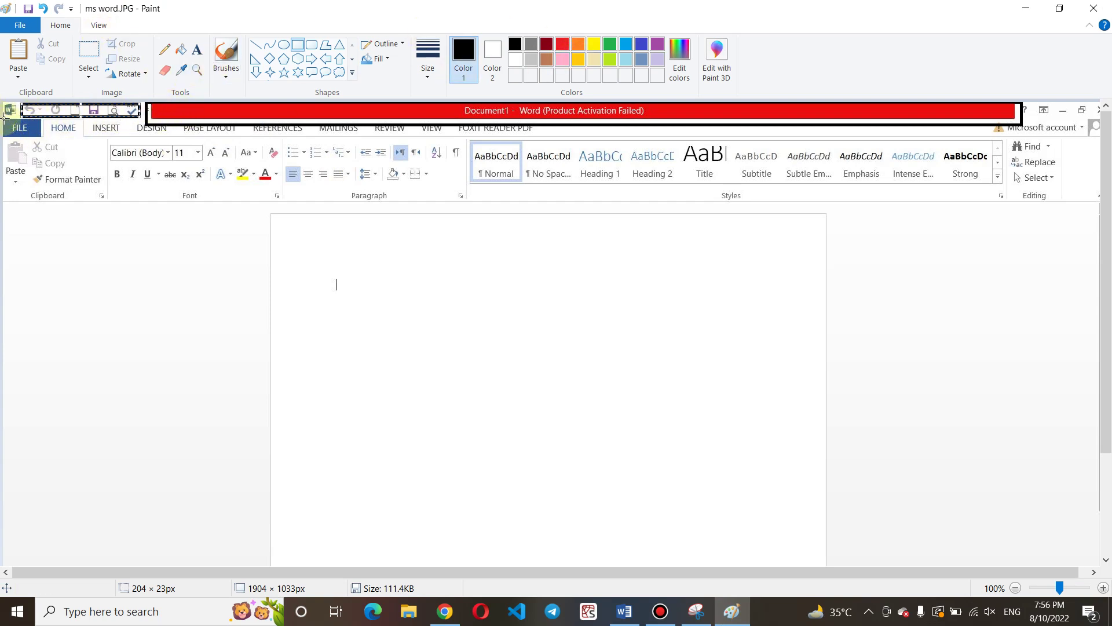
left_click(561, 45)
left_click(7, 121)
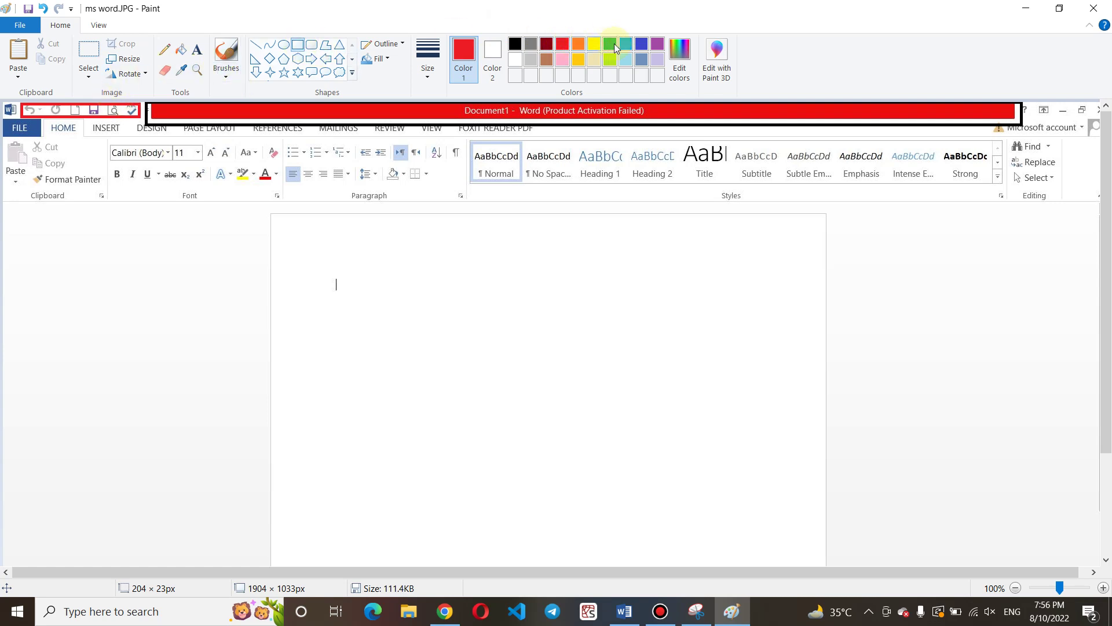
left_click(640, 47)
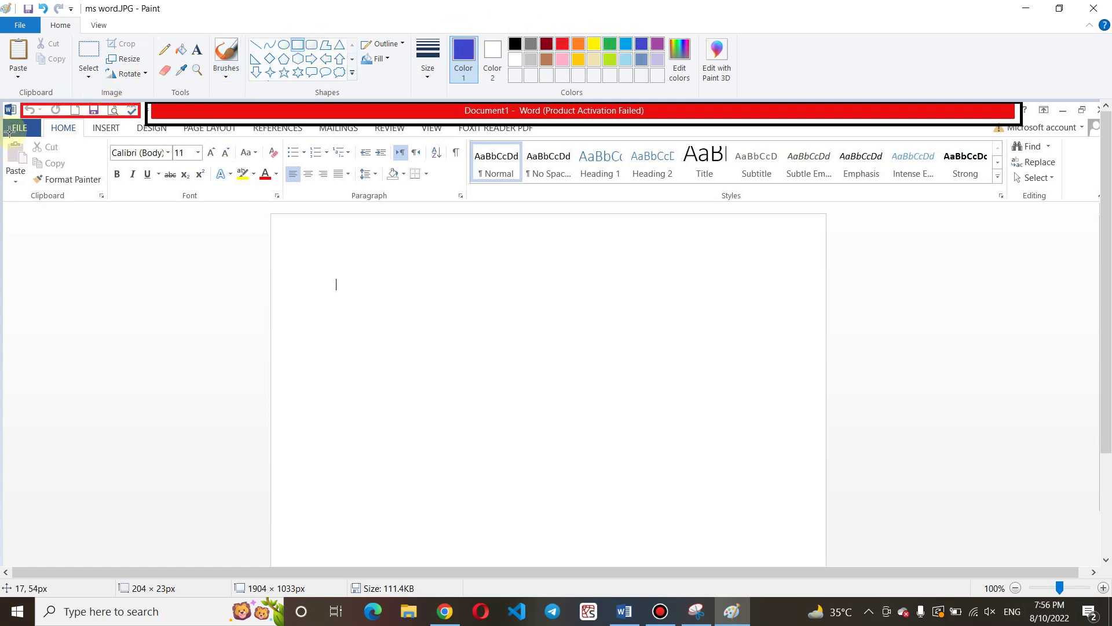
mouse_move(5, 120)
left_mouse_down()
mouse_move(87, 142)
mouse_move(276, 128)
mouse_move(551, 138)
left_mouse_up()
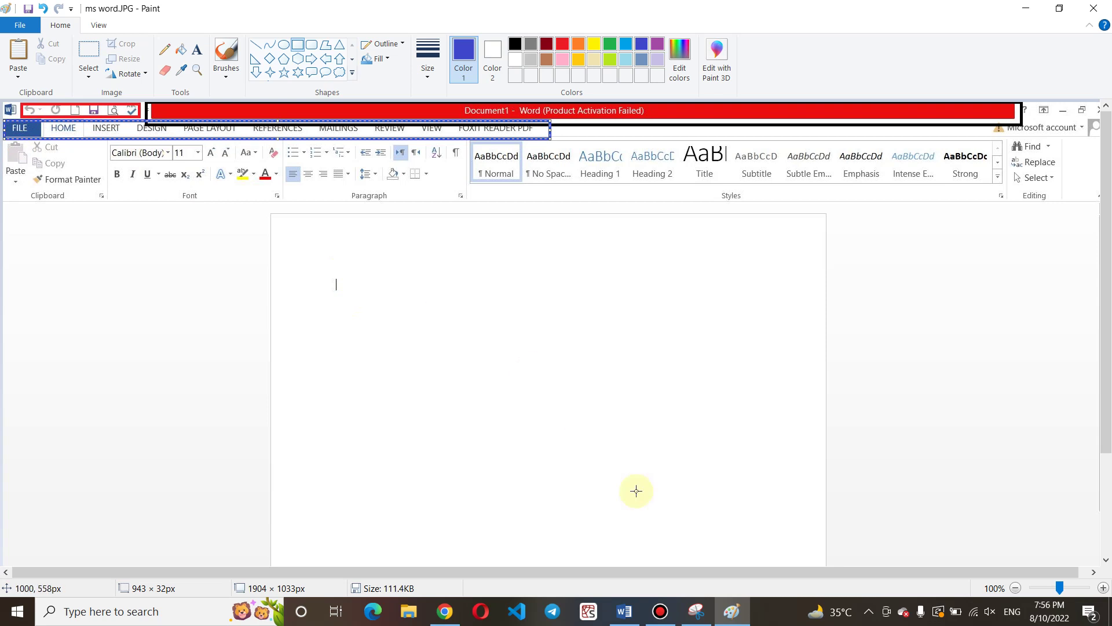
Switch to Word and add "Tabs /menu" as the eighth item of the numbered list
left_click(623, 613)
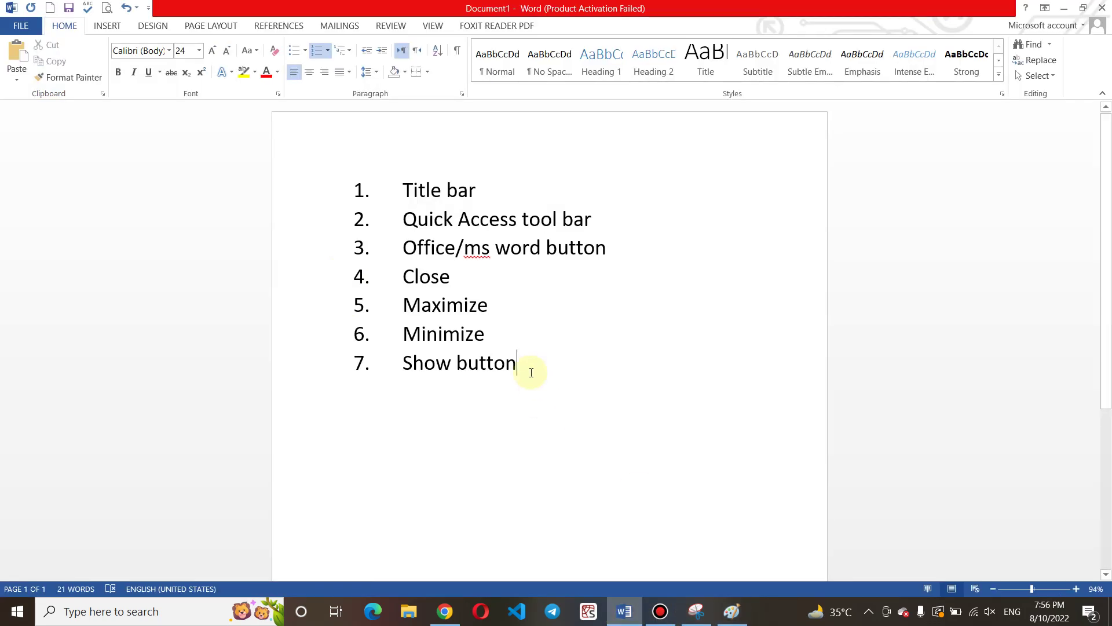
key("Return")
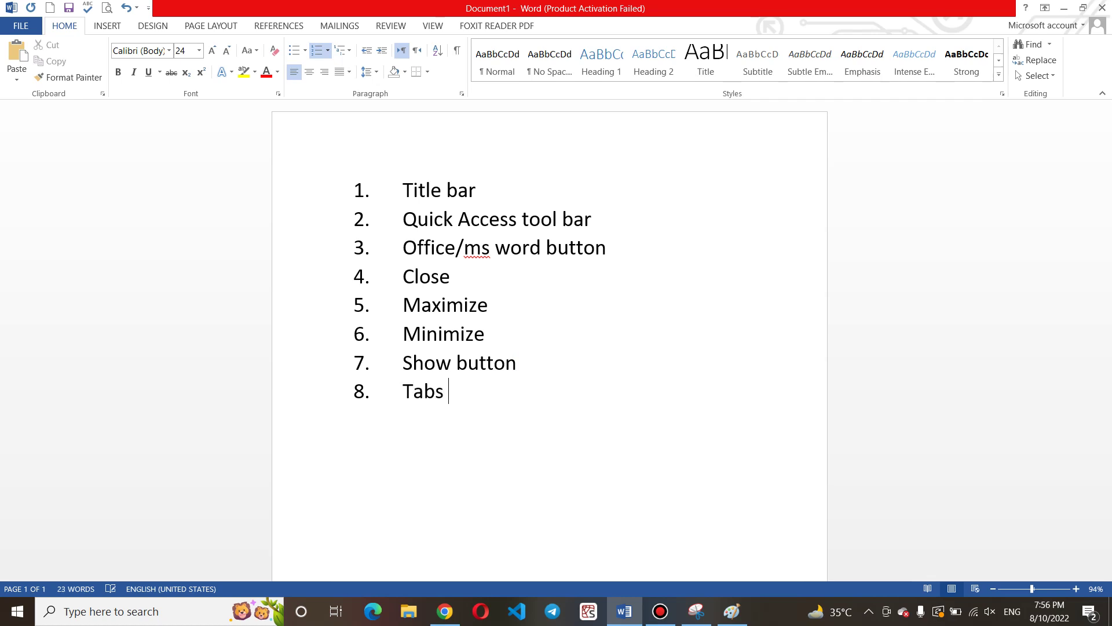
type("Tabs /menu")
View the ribbon commands of Design and Insert, alternating with Home and ending on Home
left_click(152, 27)
left_click(108, 29)
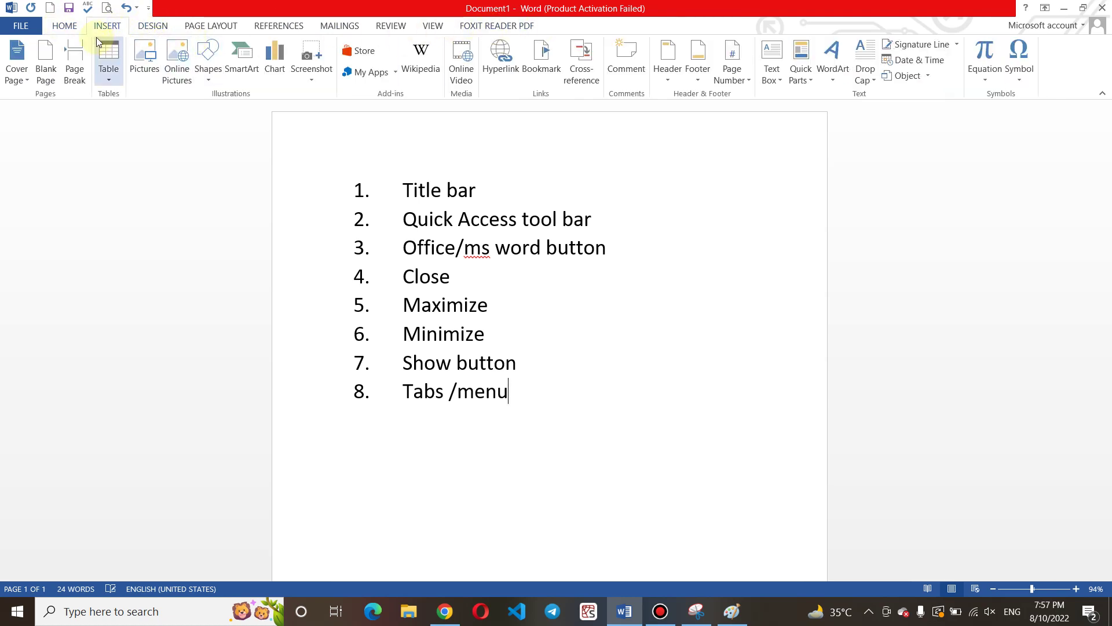
left_click(68, 27)
left_click(120, 24)
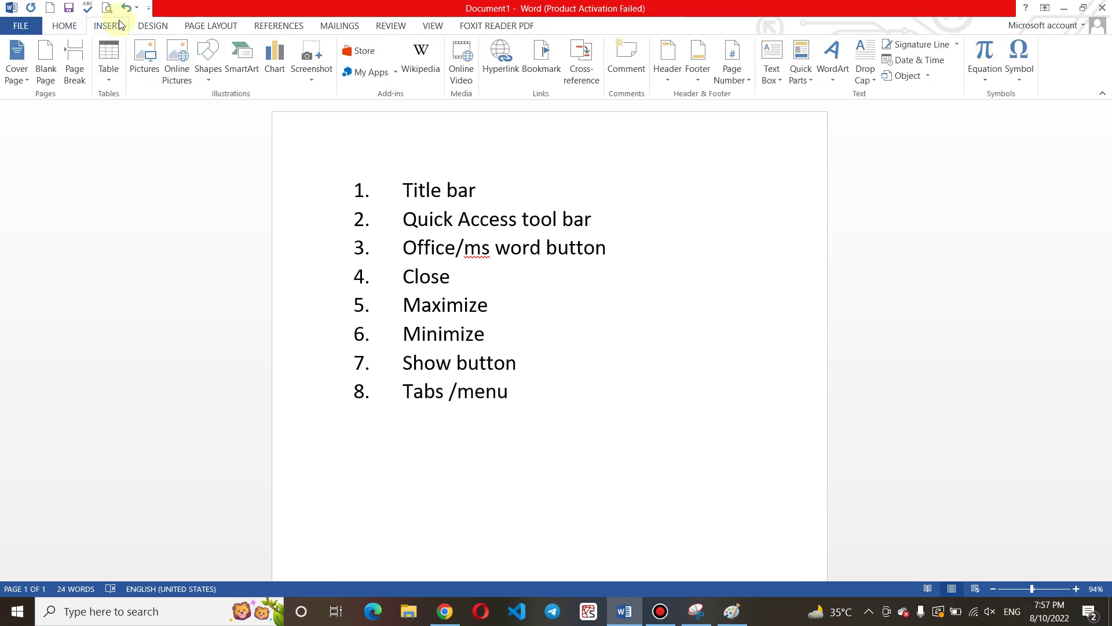
left_click(56, 29)
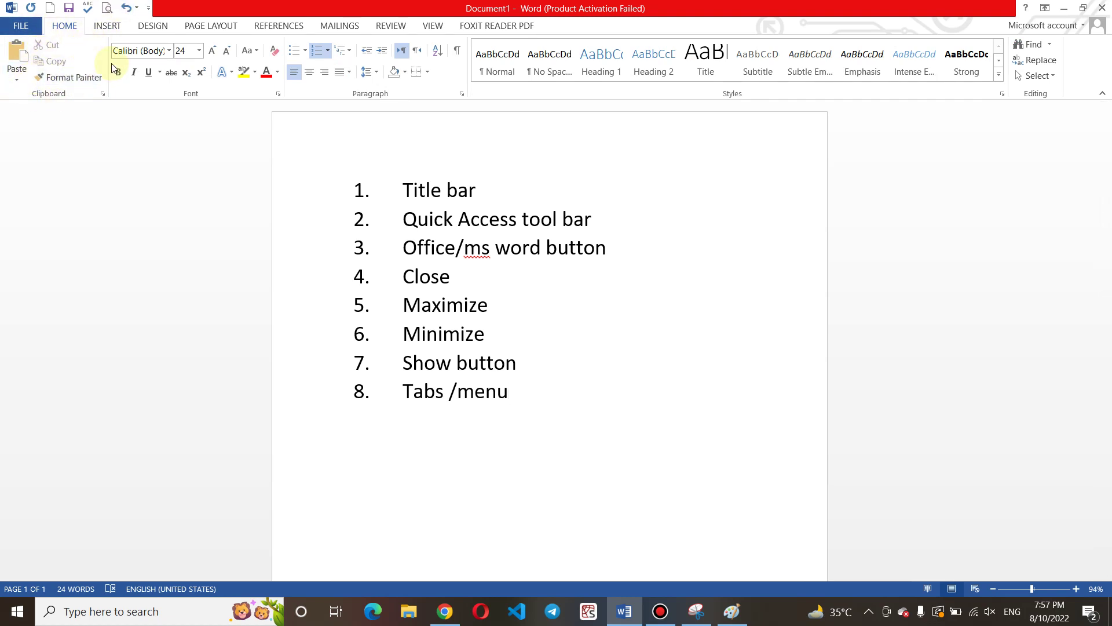
Close the Snipping Tool, switch to Paint and make the outline around the ribbon tabs yellow
left_click(704, 619)
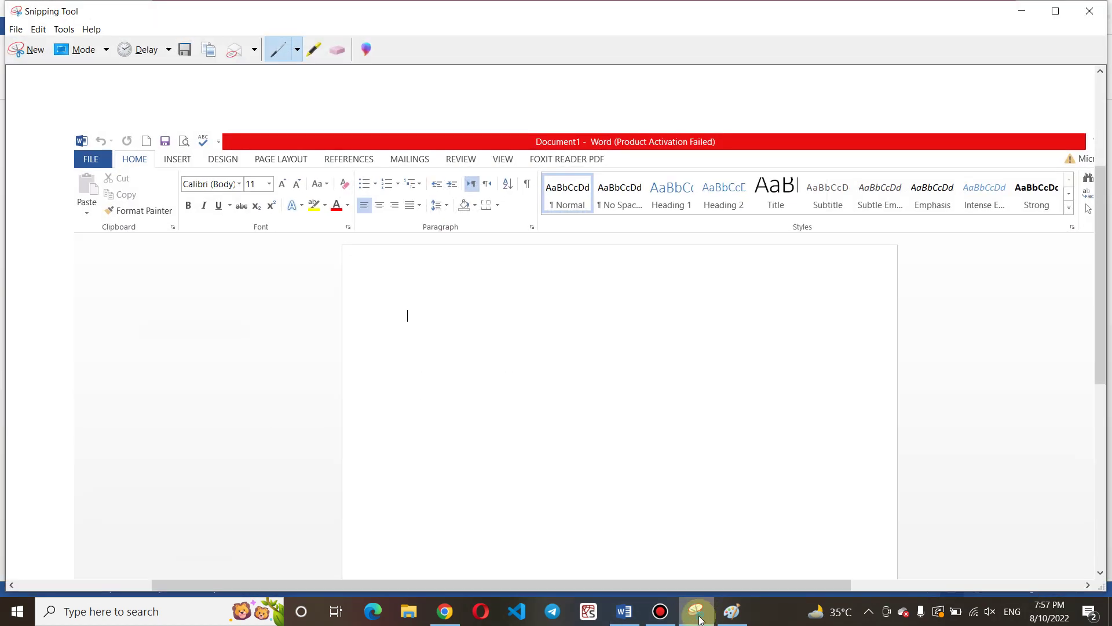
left_click(1090, 13)
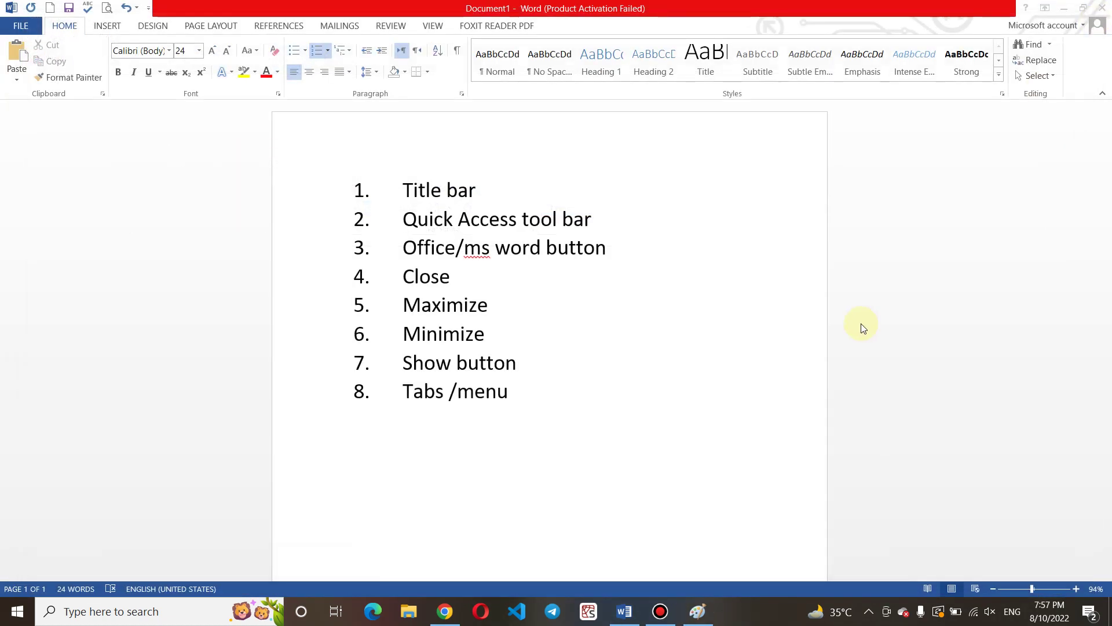
left_click(696, 611)
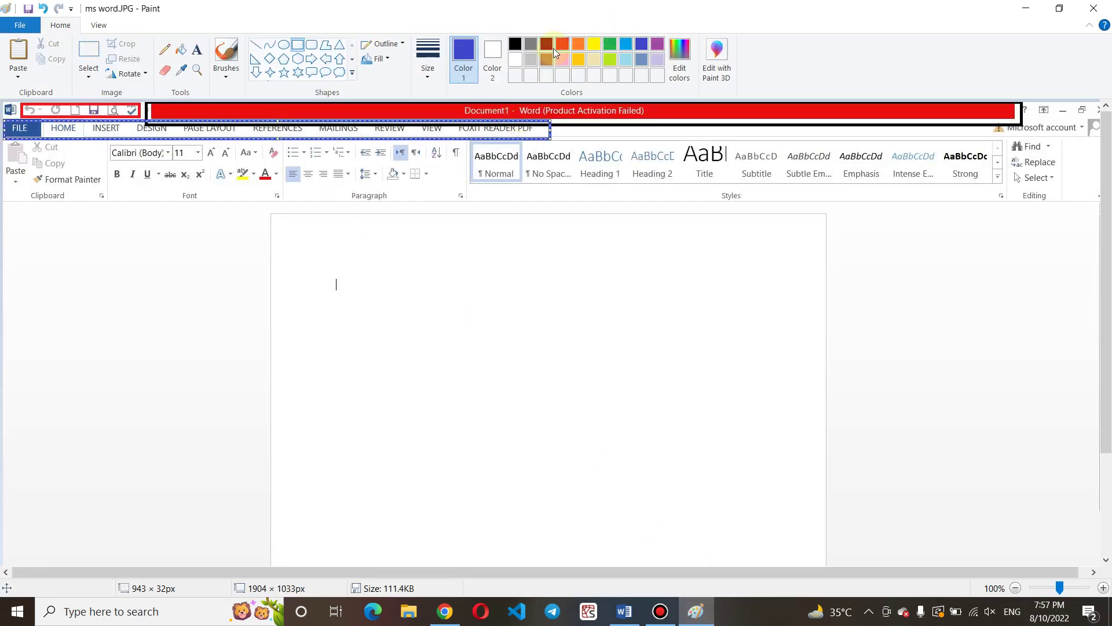
left_click(596, 47)
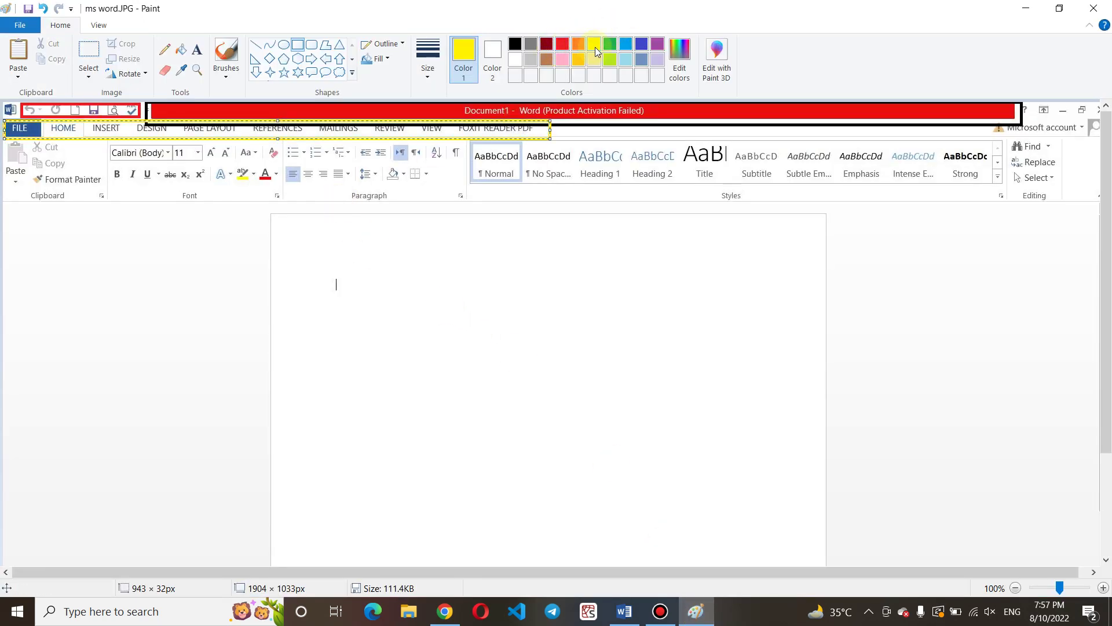
left_click(489, 265)
Draw indigo rectangles around the Clipboard and Font groups and a green one of about 308 × 108 px around the Paragraph group
left_click(641, 46)
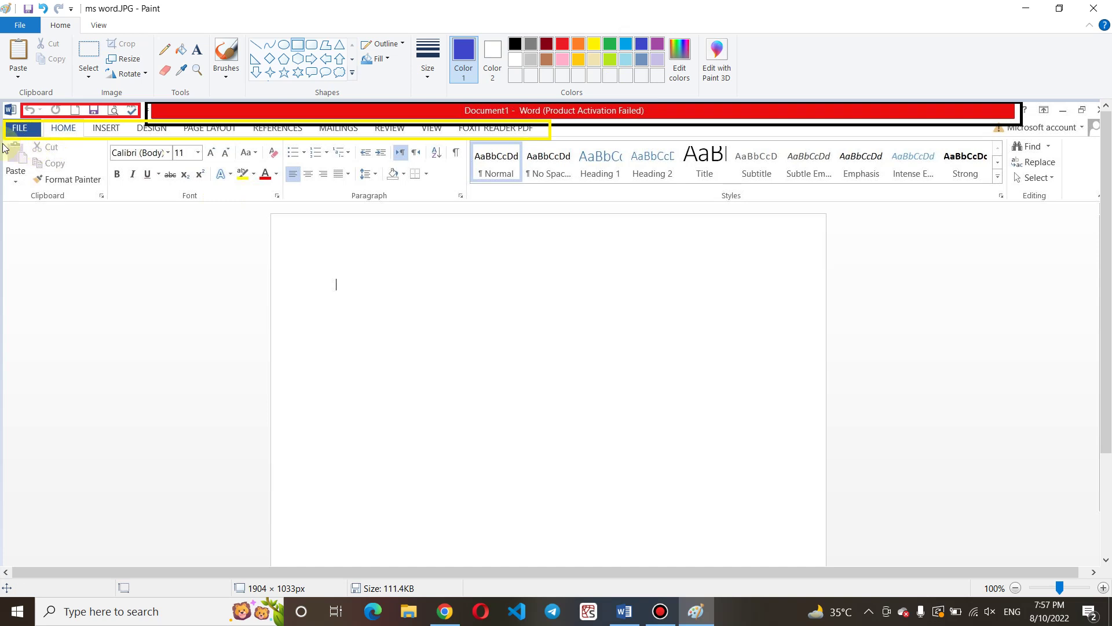
left_click_drag(5, 142, 107, 203)
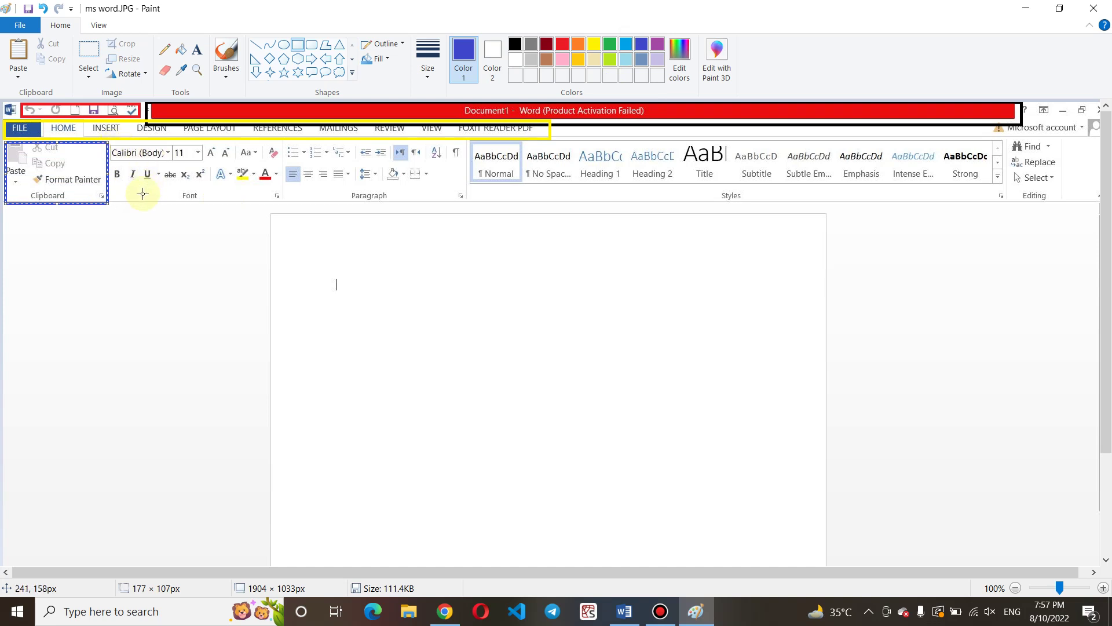
left_click(119, 146)
left_click_drag(110, 144, 283, 206)
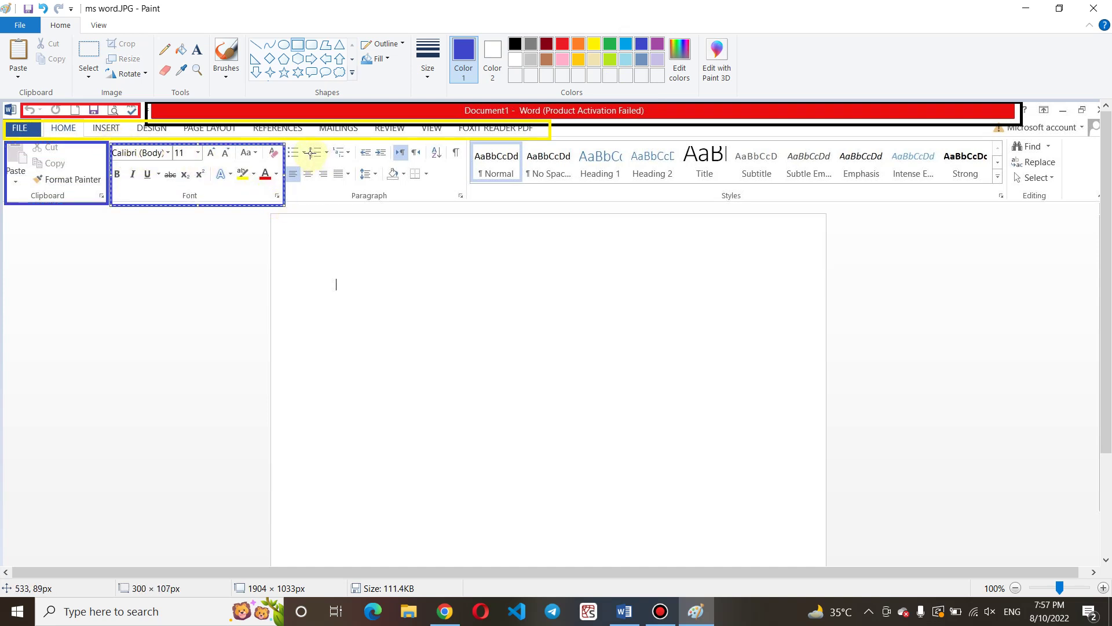
mouse_move(297, 146)
left_mouse_down()
mouse_move(426, 152)
mouse_move(400, 123)
mouse_move(306, 119)
mouse_move(285, 132)
mouse_move(349, 166)
mouse_move(470, 202)
left_mouse_up()
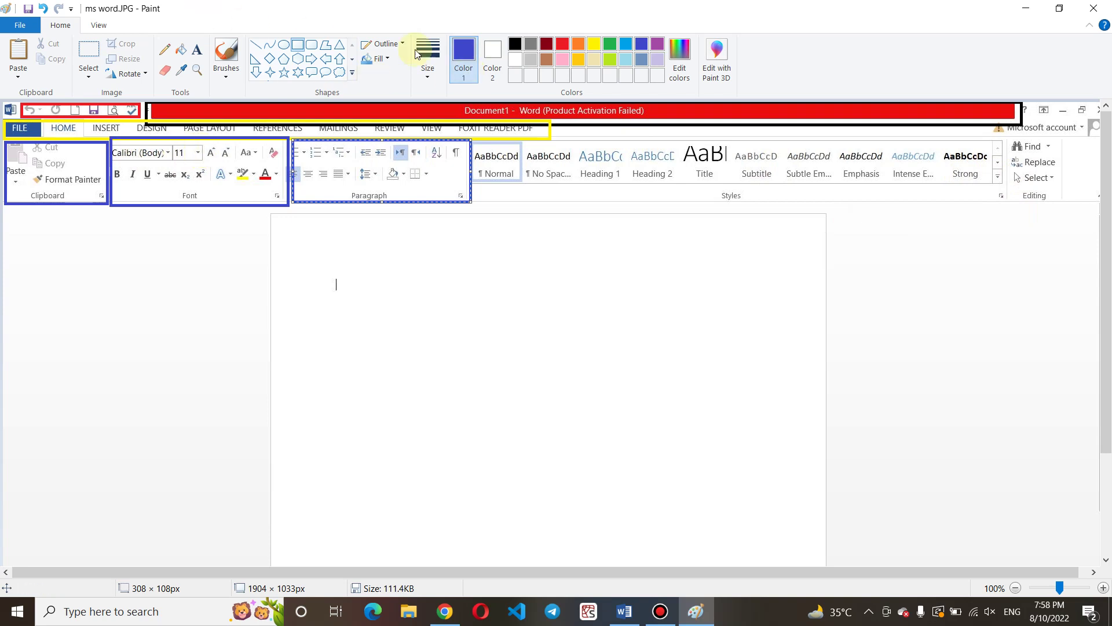
left_click(613, 45)
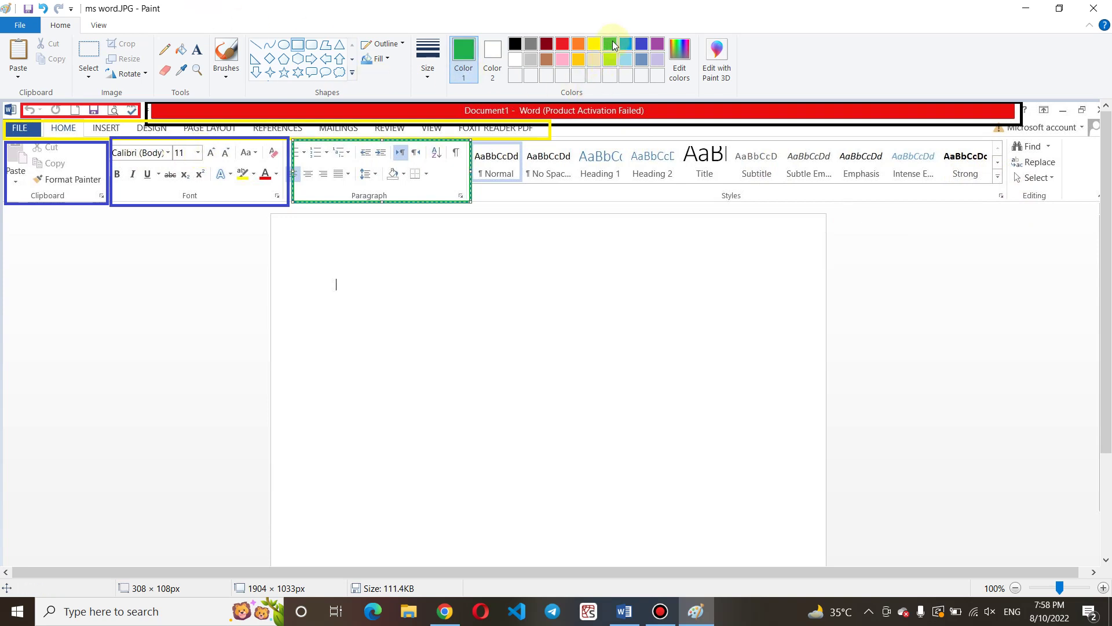
Outline the decrease-font-size and Copy commands in green and the Paragraph dialog launcher in dark red, about 29 × 19 px
left_click_drag(217, 146, 239, 164)
left_click_drag(25, 155, 76, 173)
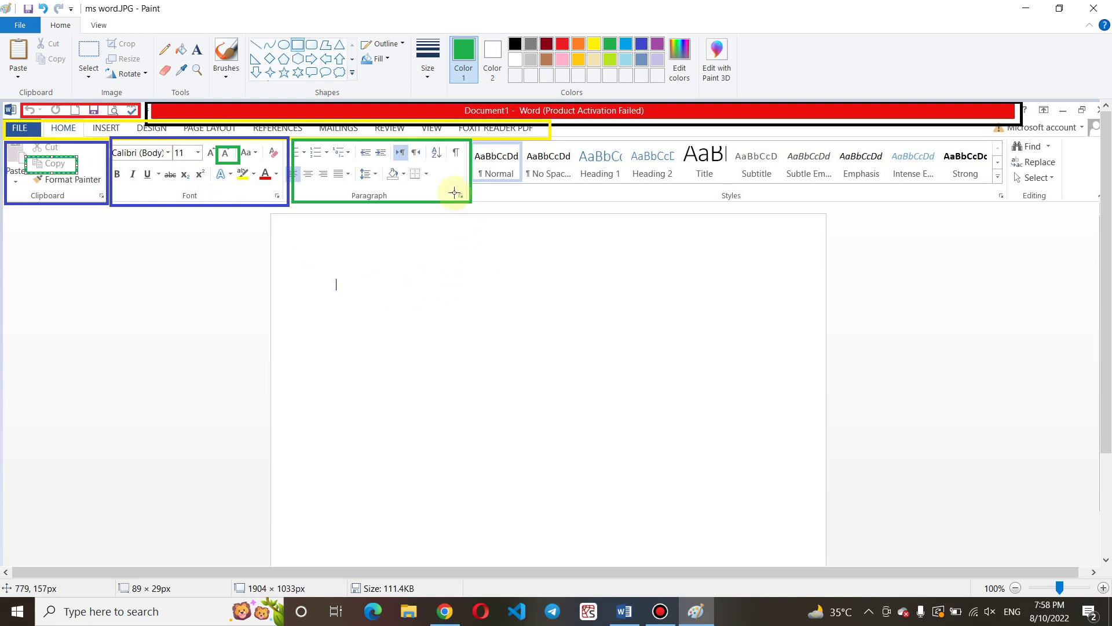
left_click(437, 231)
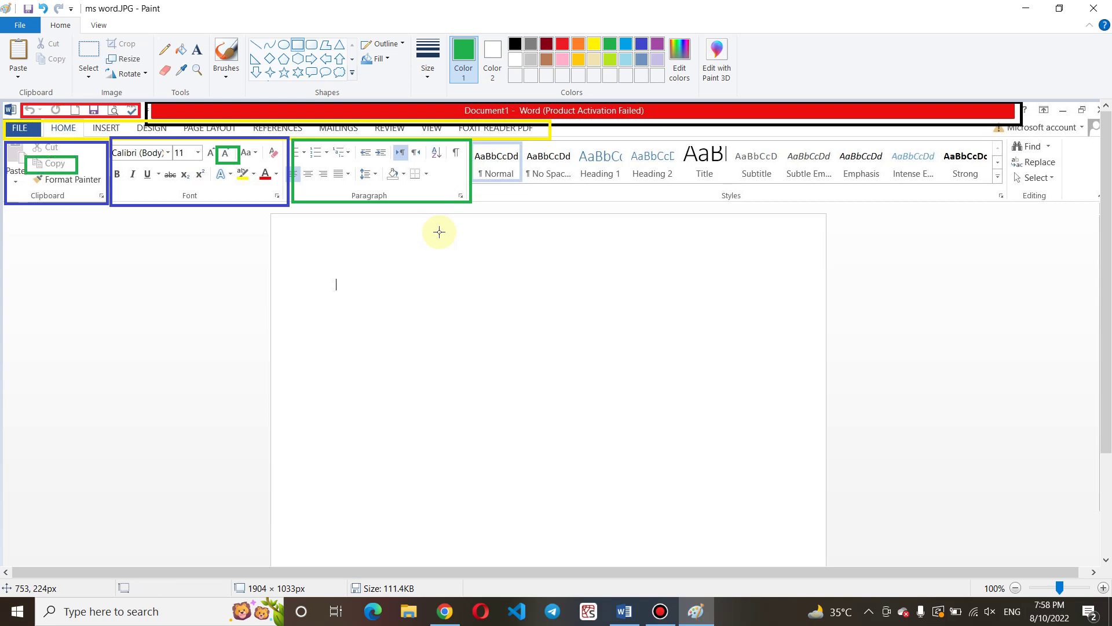
left_click(545, 44)
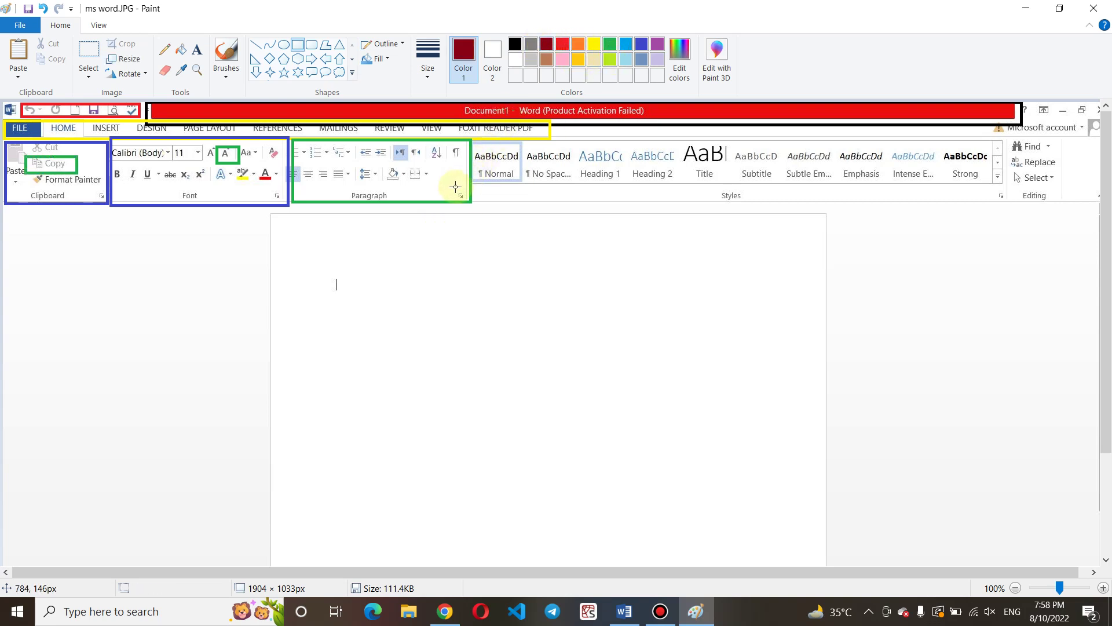
mouse_move(452, 188)
left_mouse_down()
mouse_move(472, 207)
mouse_move(468, 198)
left_mouse_up()
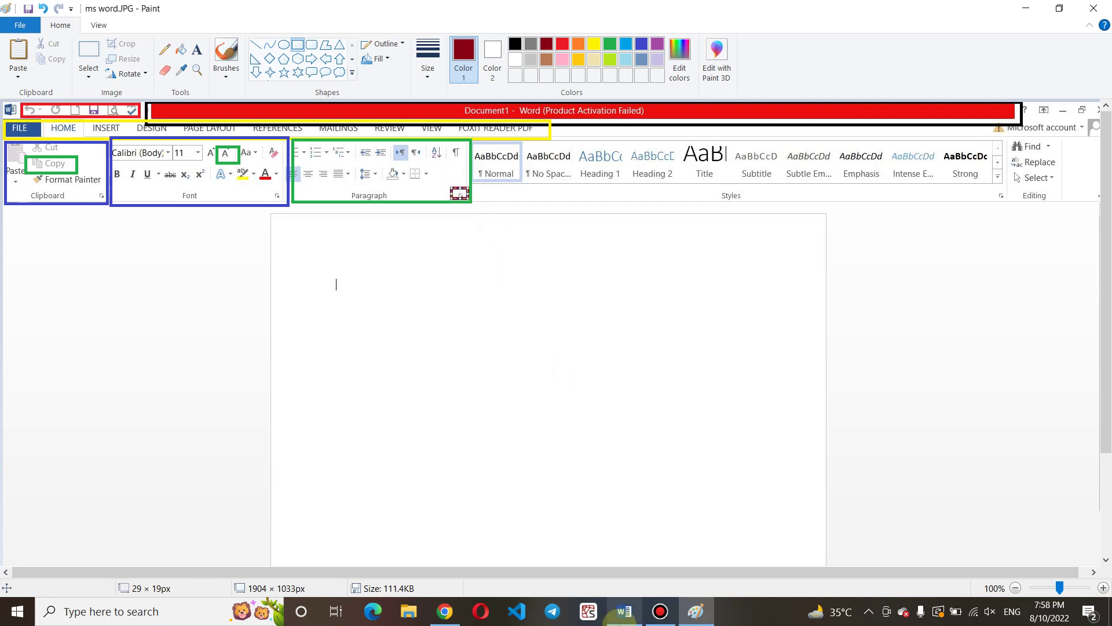
Switch to Word and view the Paragraph settings, including Line and Page Breaks, and the Font settings without changing them
left_click(622, 612)
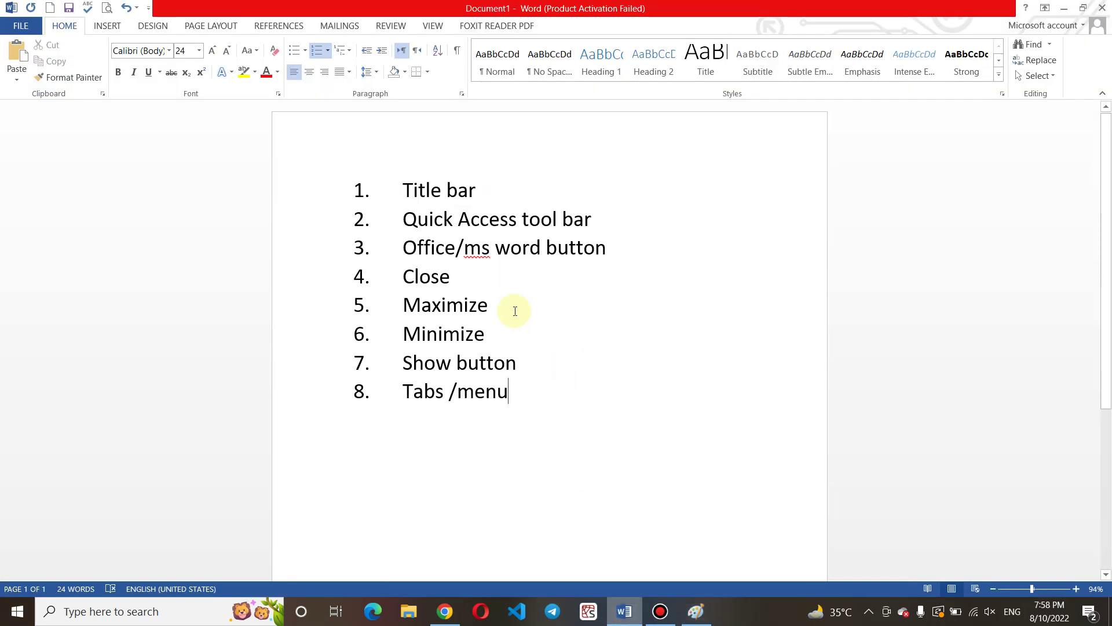
left_click(461, 92)
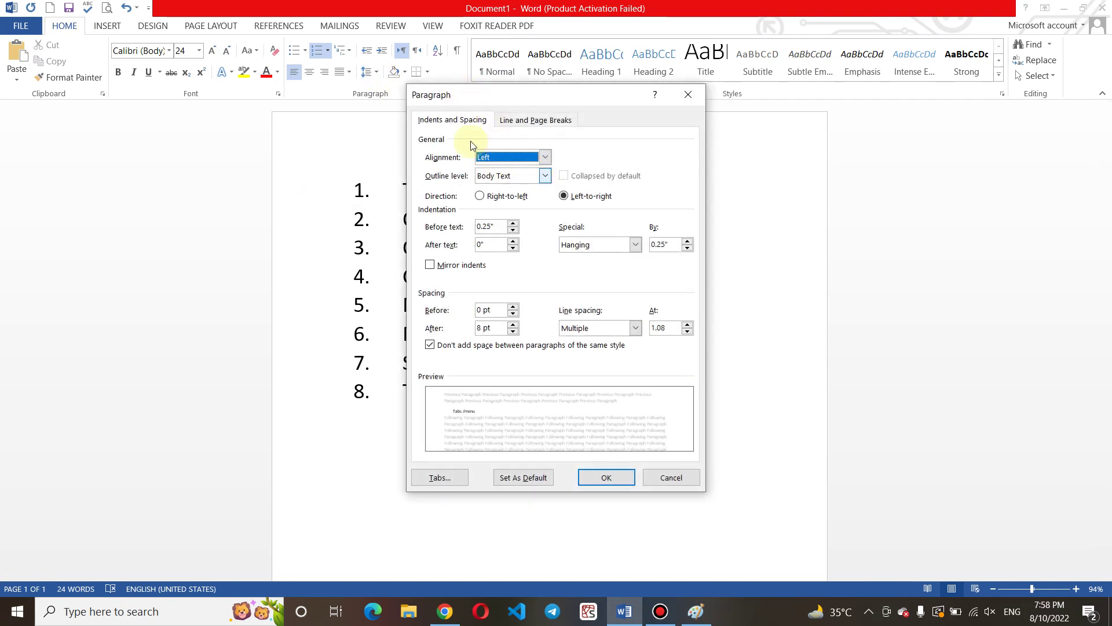
left_click(516, 114)
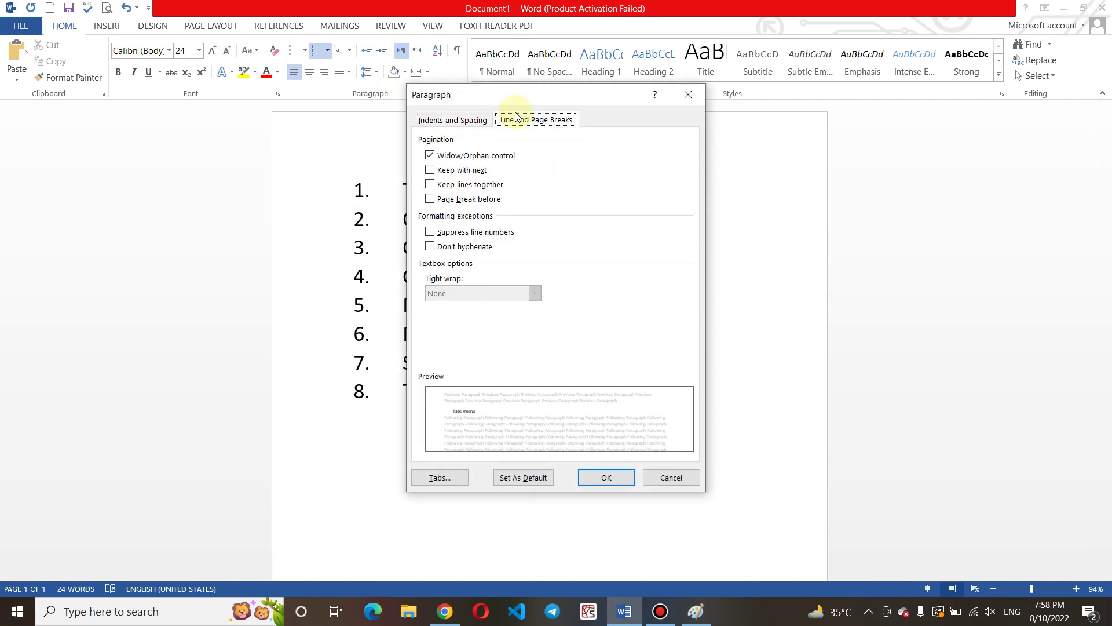
left_click(459, 119)
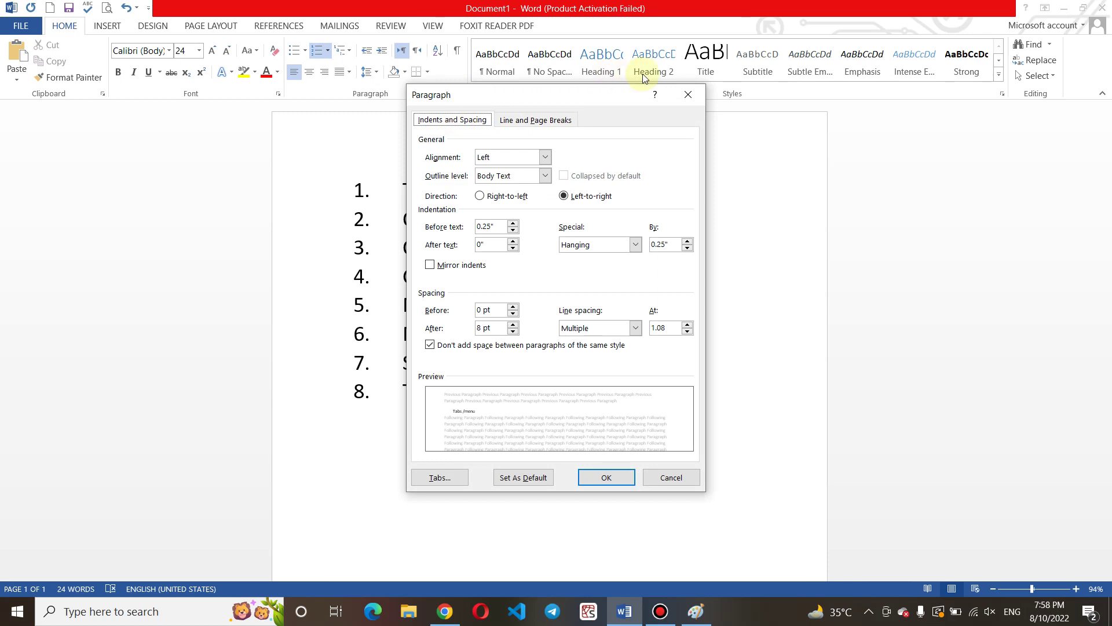
left_click(685, 94)
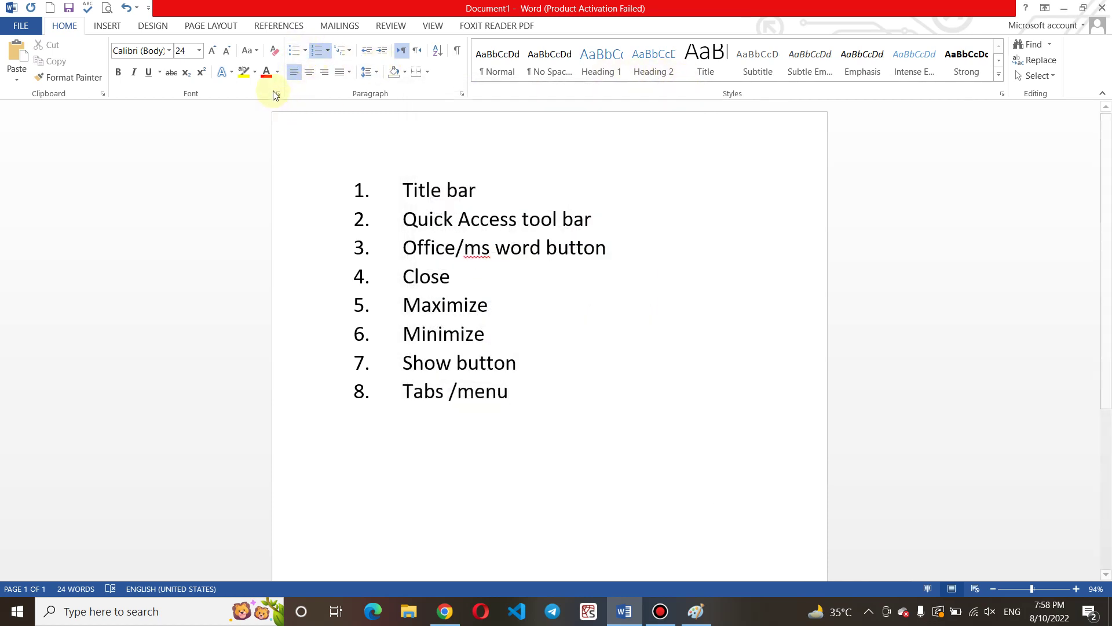
left_click(279, 93)
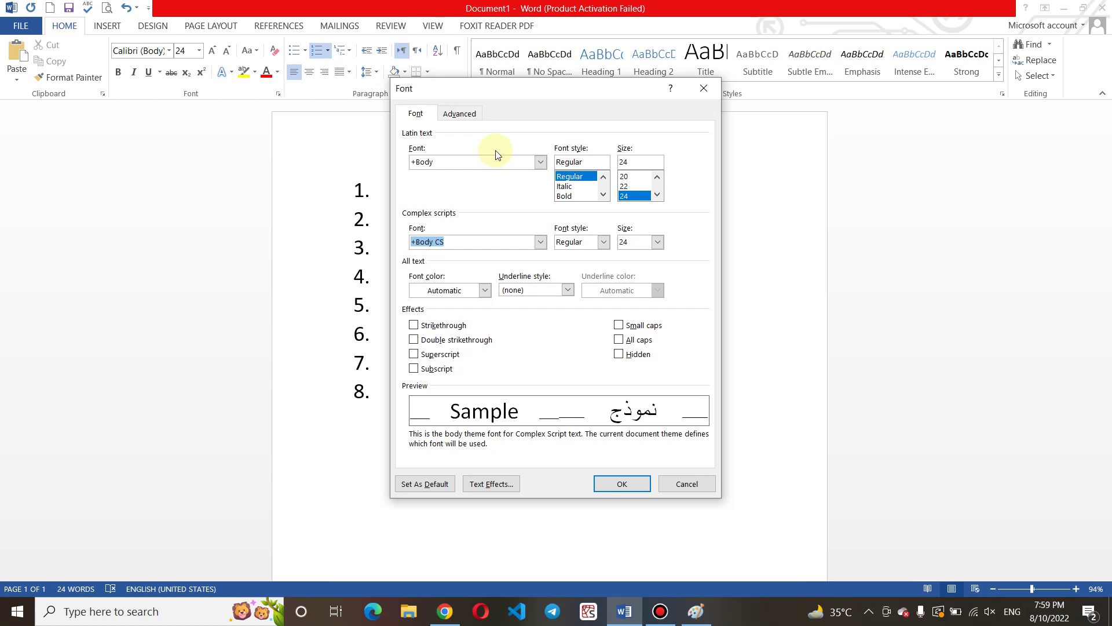
left_click(718, 92)
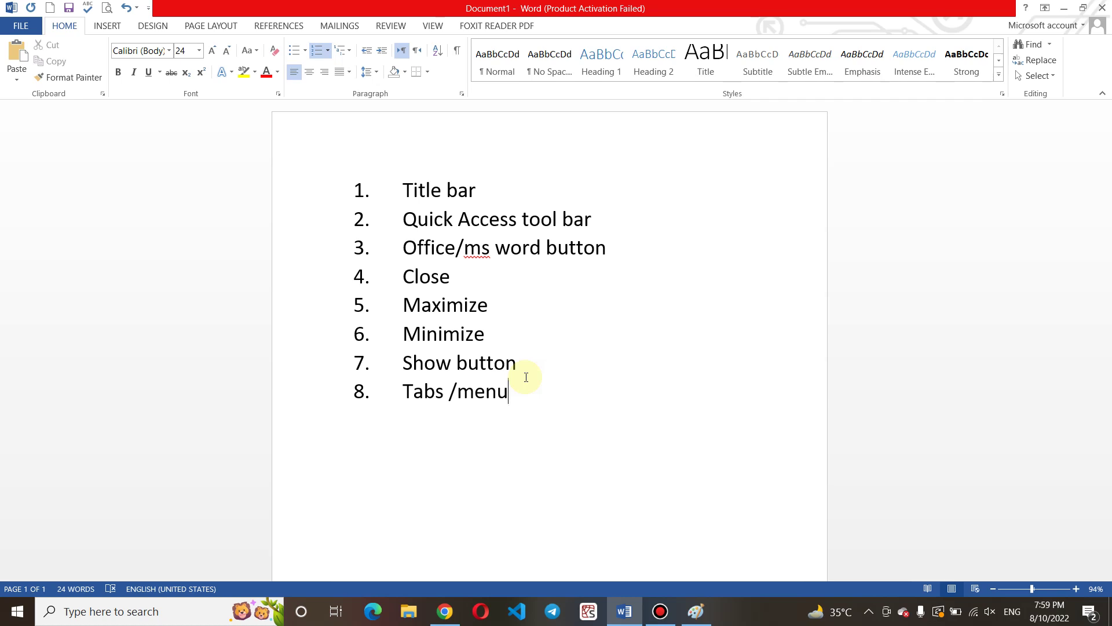
Add "Commands" and "Group of commands (Group)" as the ninth and tenth items of the numbered list
key("Return")
type("commands")
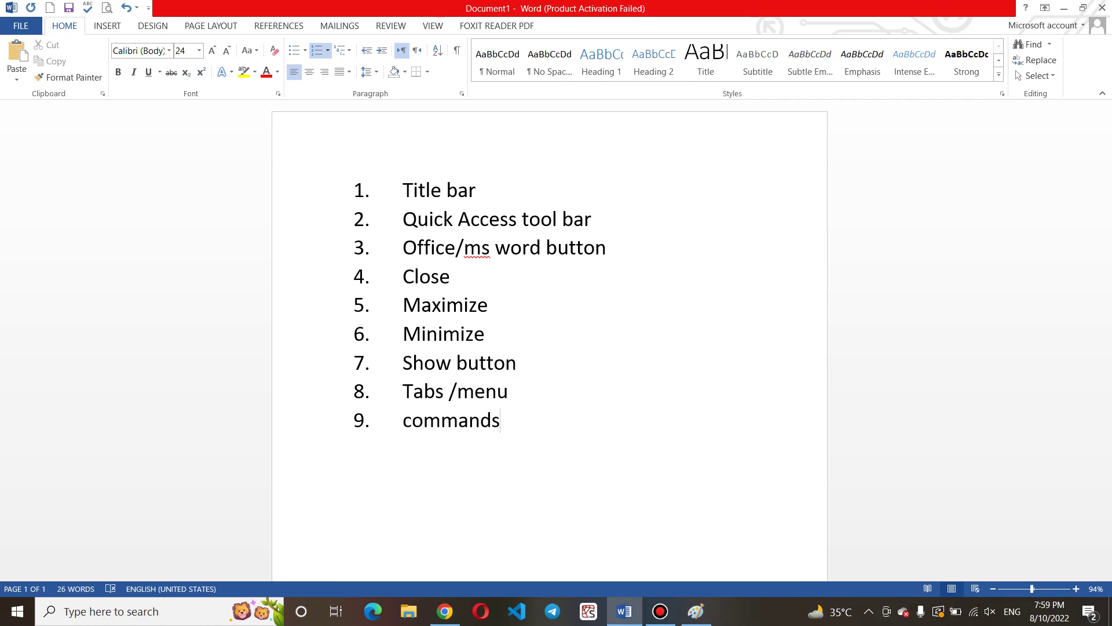
key("Return")
type("gro")
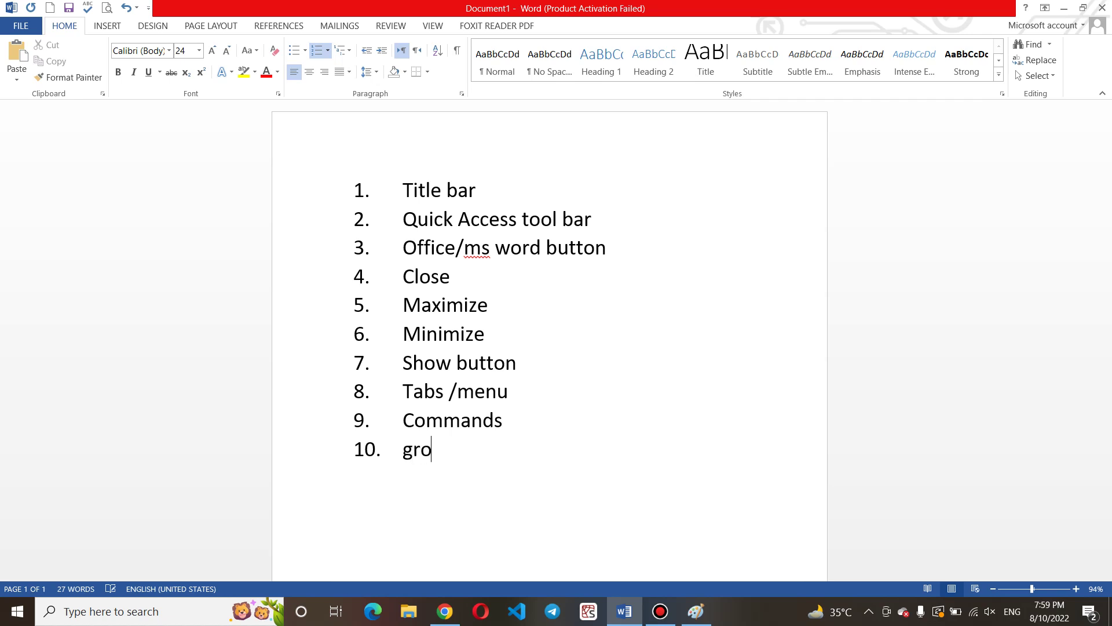
type("up of cop")
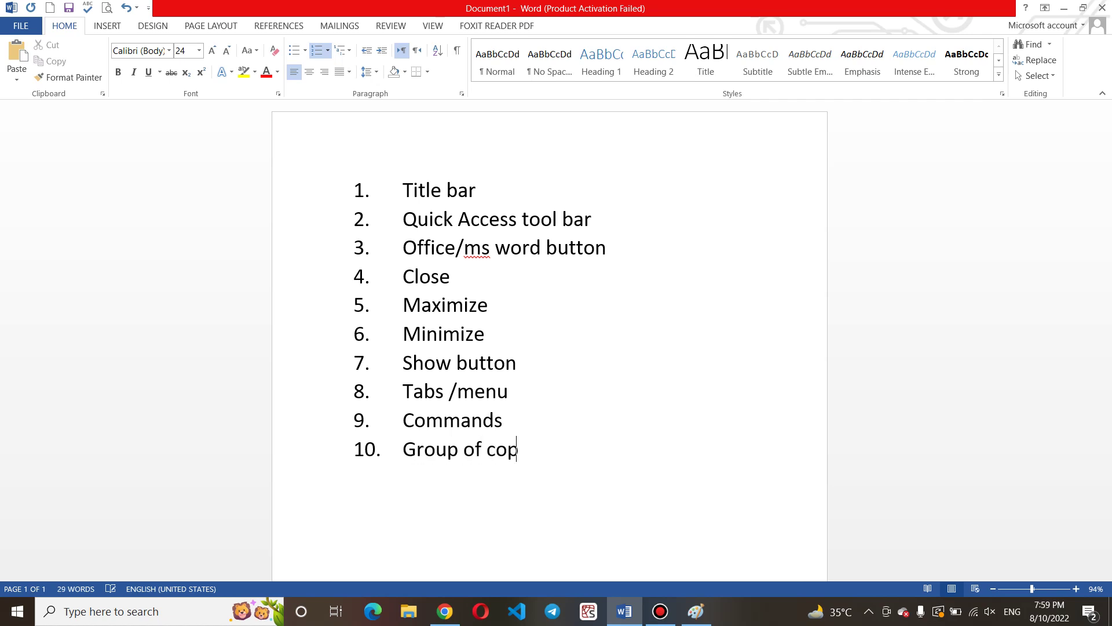
key("BackSpace")
type("mmands")
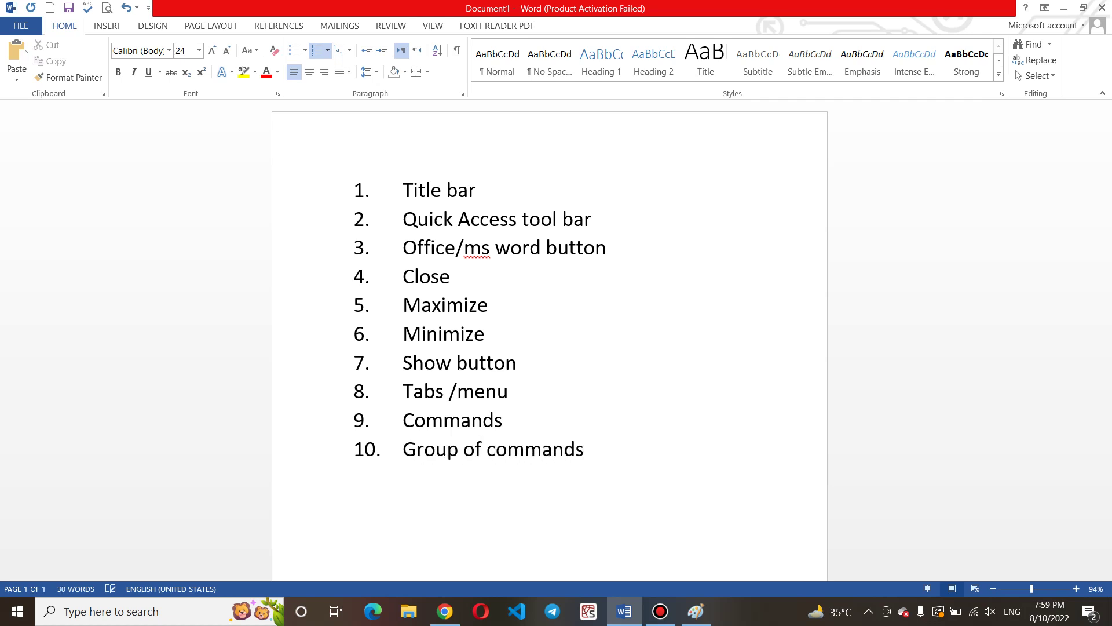
type(" (Group")
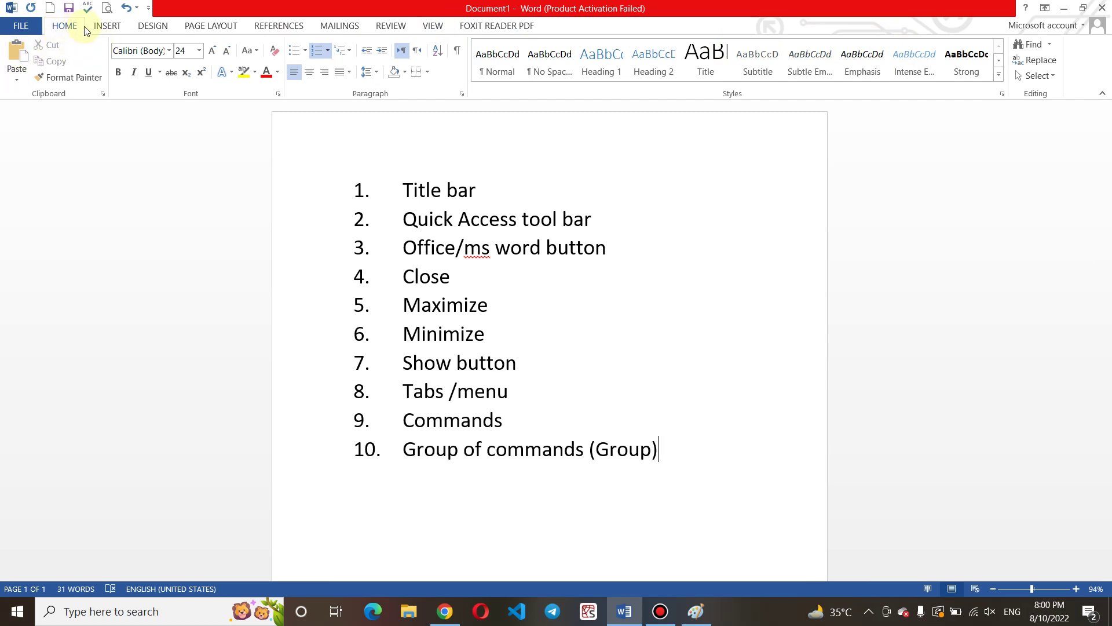
Display the Insert commands and add "Ribbon" as the eleventh list item, followed by an empty twelfth item
left_click(107, 25)
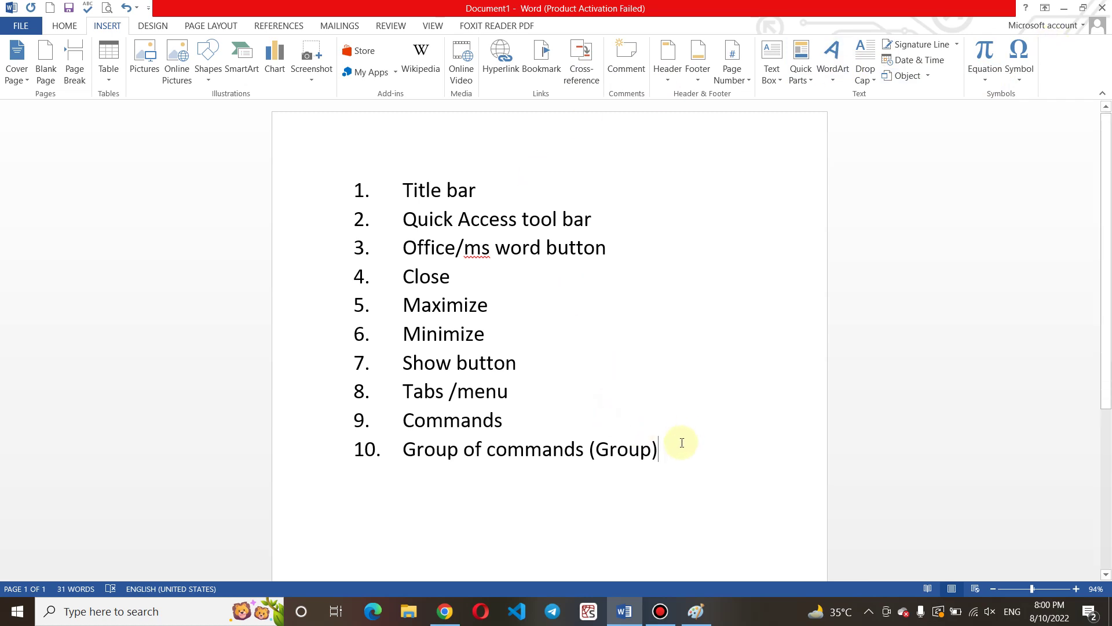
key("Return")
type("ribbo")
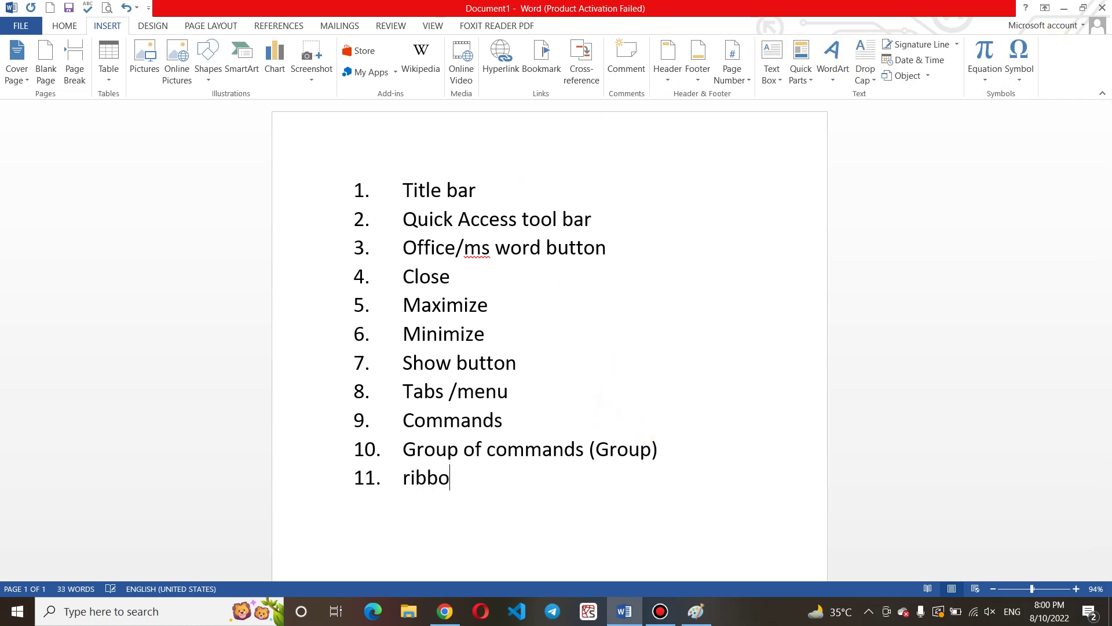
type("n")
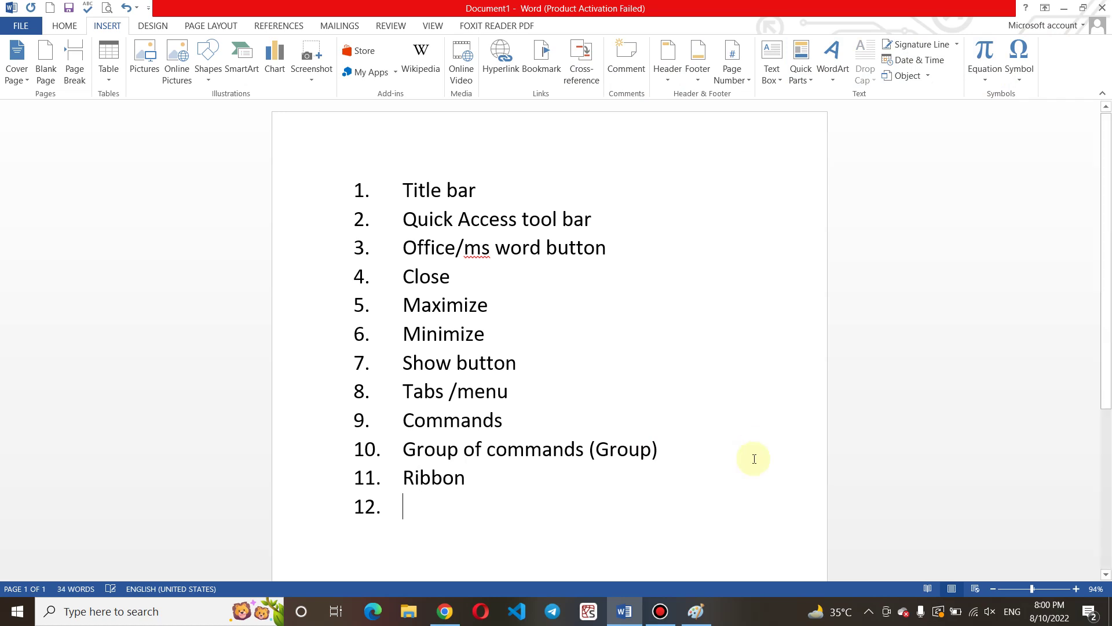
Switch to Paint, make the Paragraph launcher's outline black and draw a black rectangle of about 1838 × 110 px around the ribbon
left_click(696, 611)
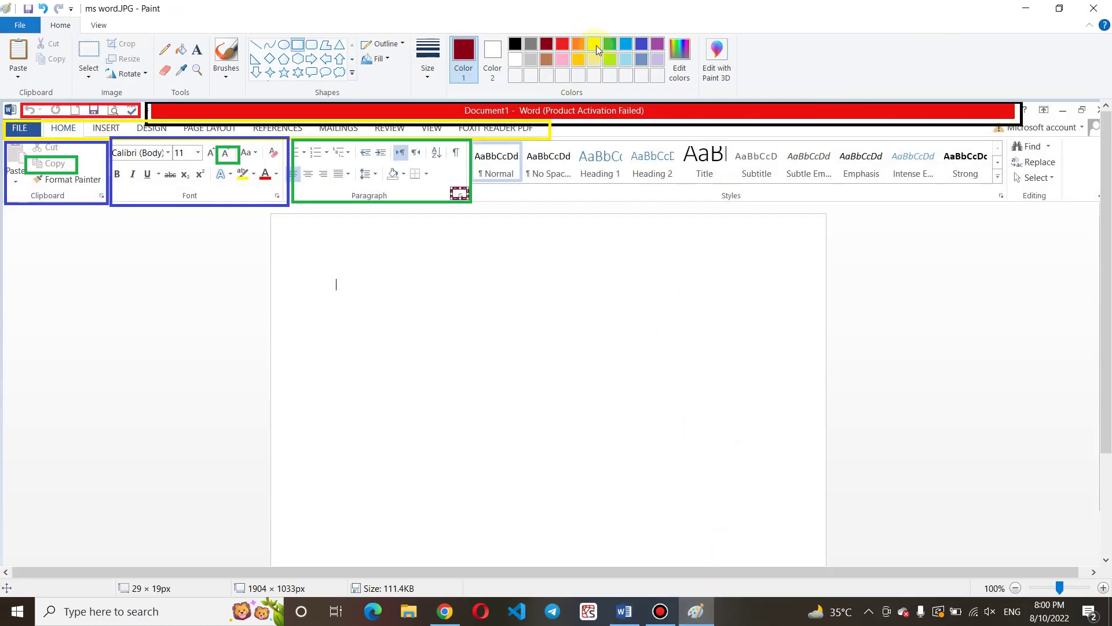
left_click(516, 45)
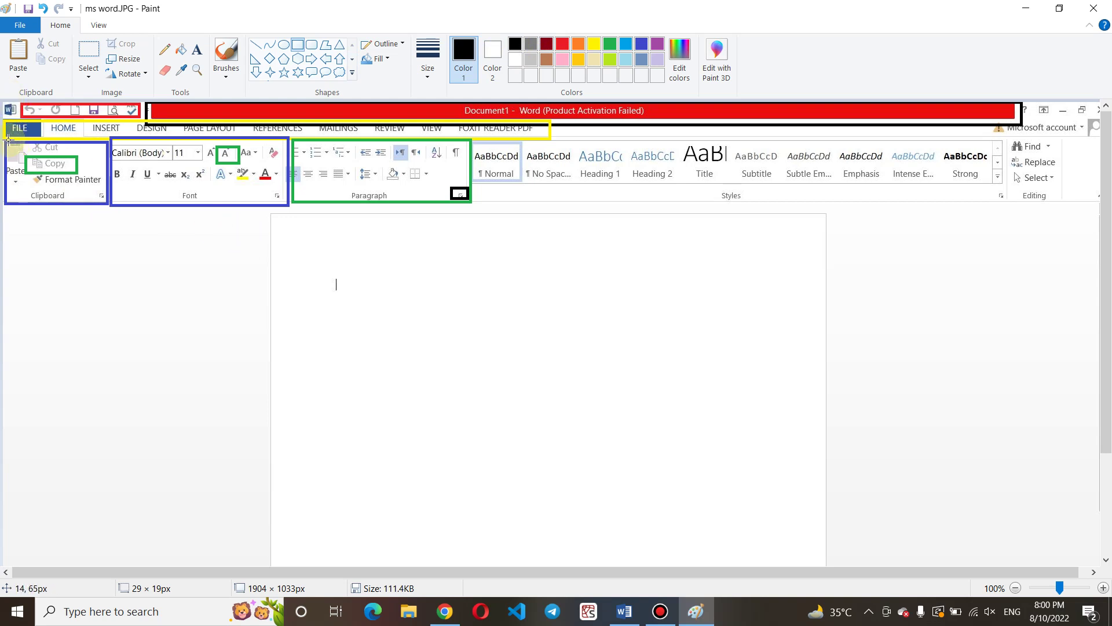
mouse_move(6, 141)
left_mouse_down()
mouse_move(686, 212)
mouse_move(959, 190)
mouse_move(1069, 203)
left_mouse_up()
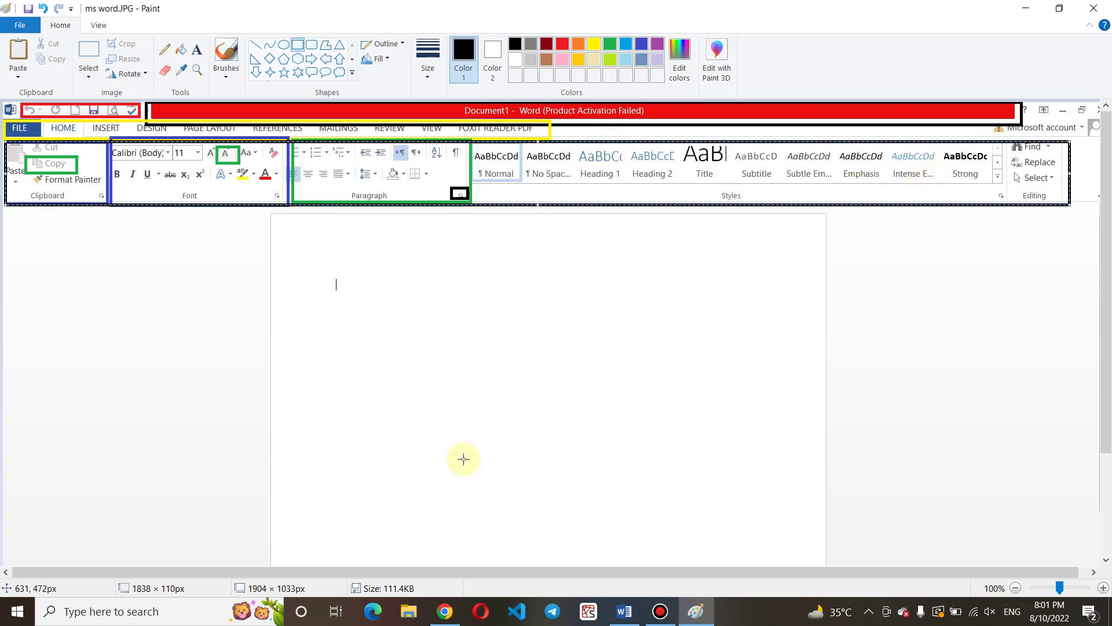
Switch to Word and view the Design and Home ribbon commands and the ribbon display options without changing them
left_click(624, 611)
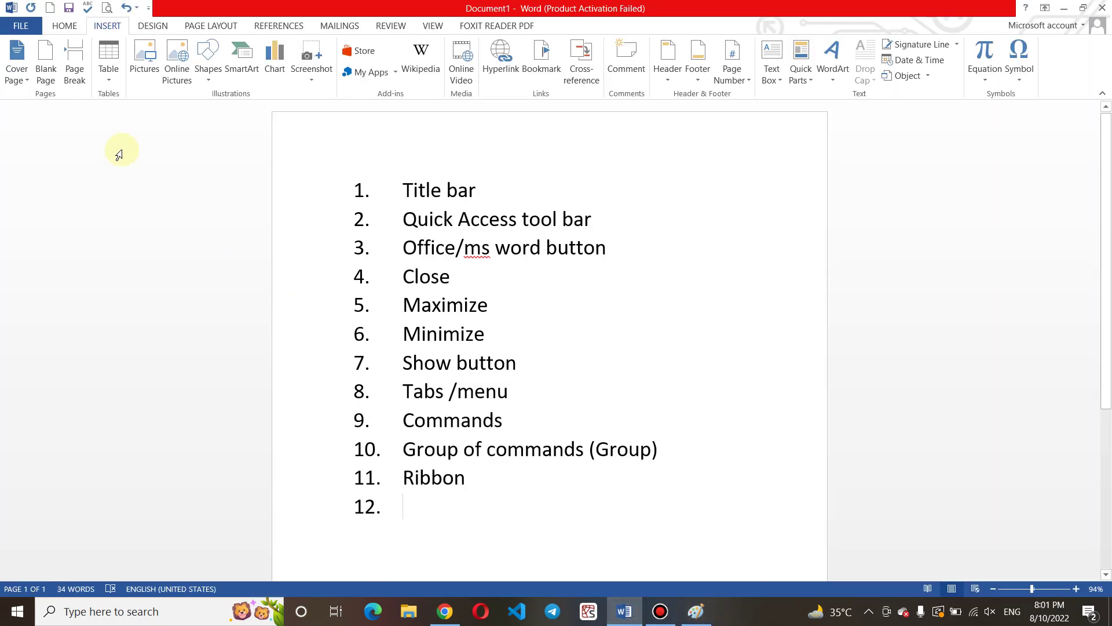
left_click(146, 26)
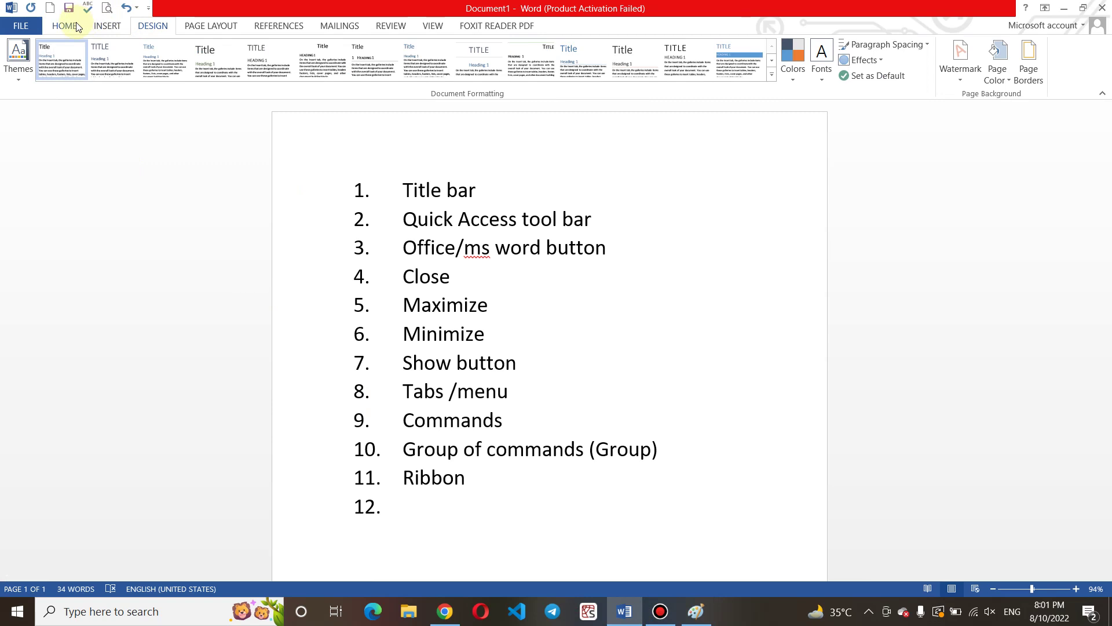
left_click(75, 25)
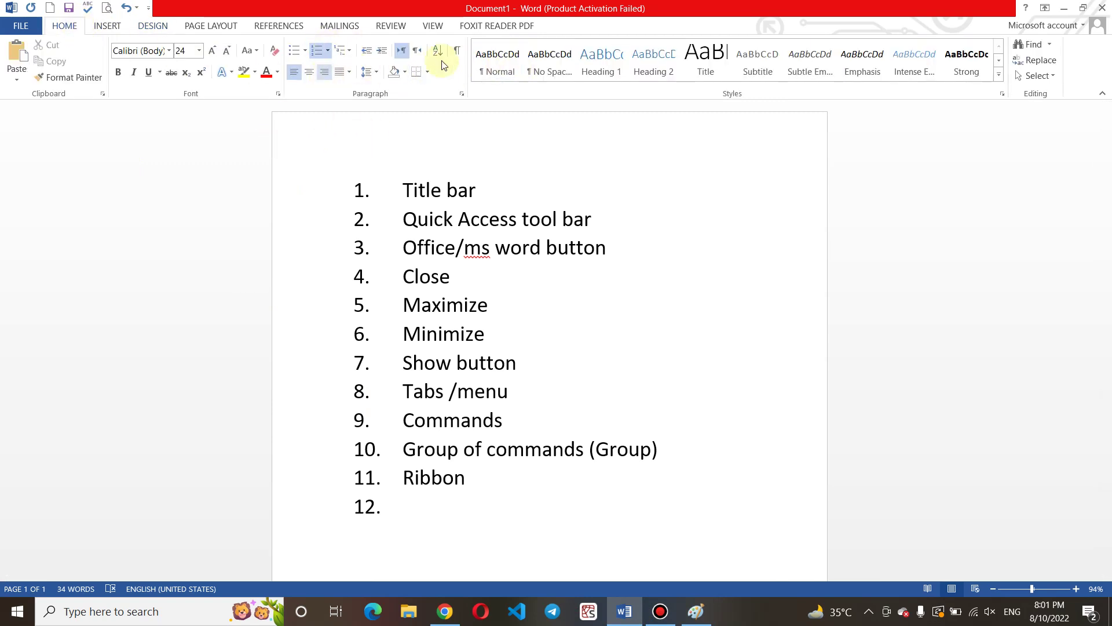
left_click(1048, 10)
left_click(917, 251)
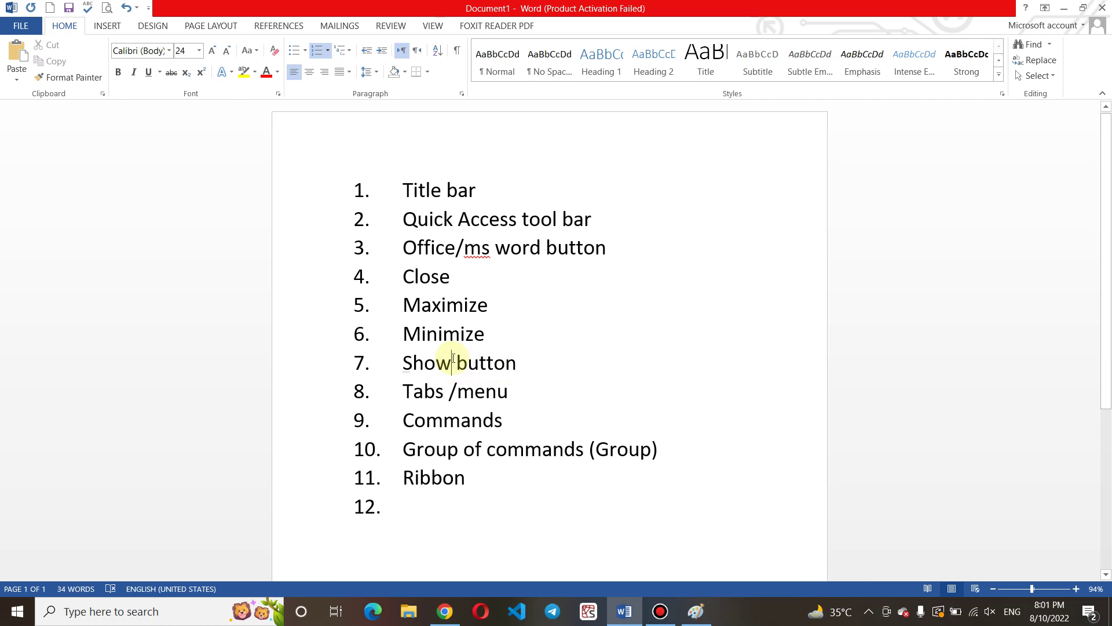
Change the seventh list item to "Show/Display ribbons button"
type("/Di")
type("sp")
key("BackSpace")
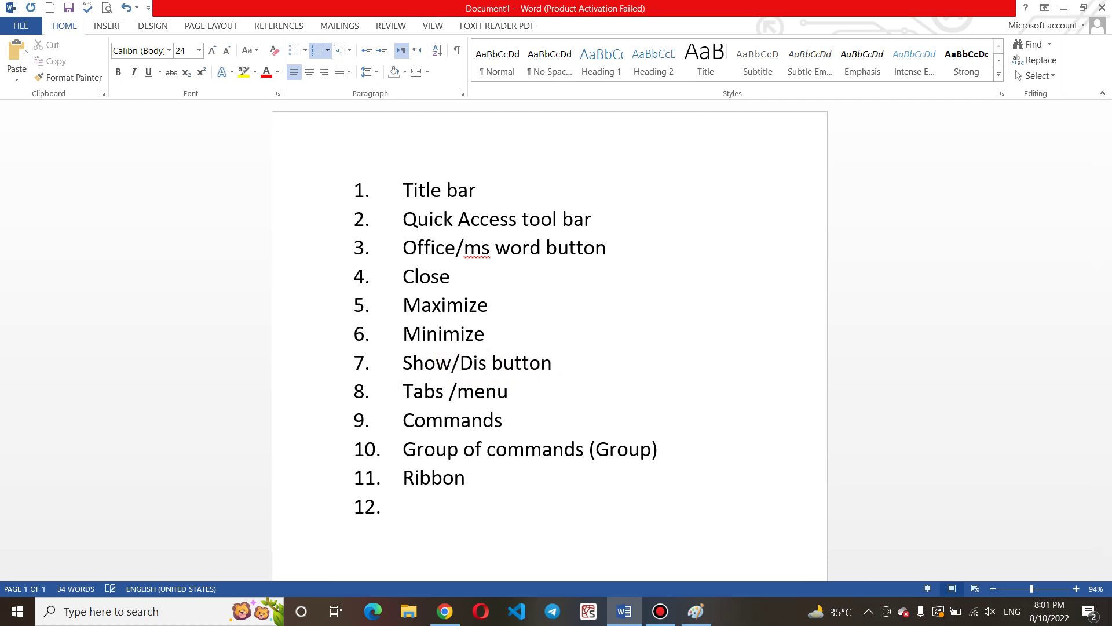
type("play")
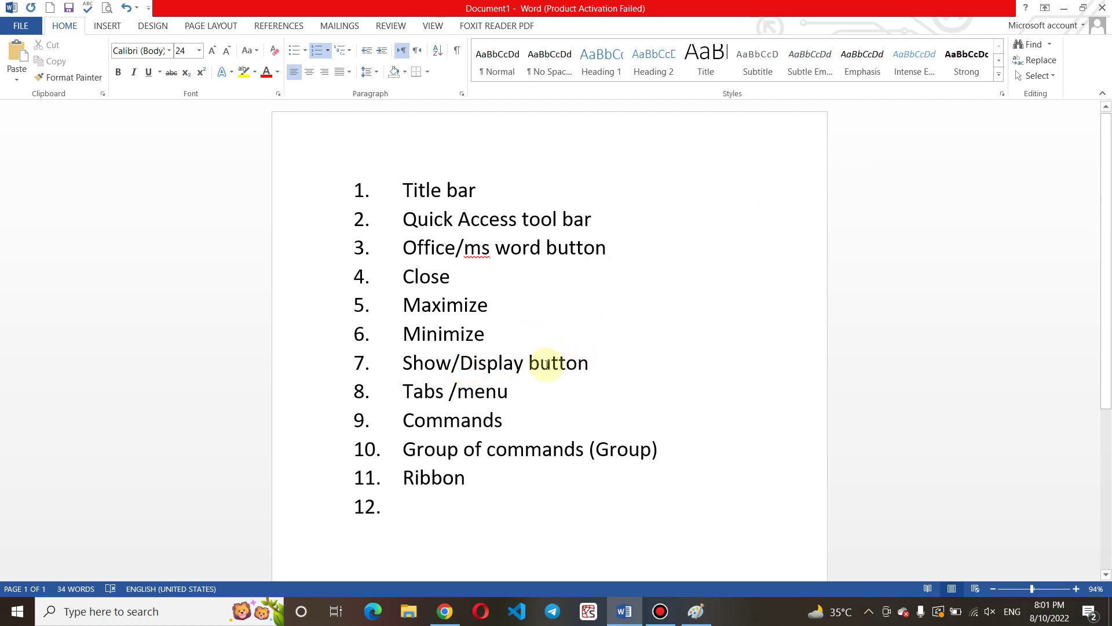
type(" ribbons")
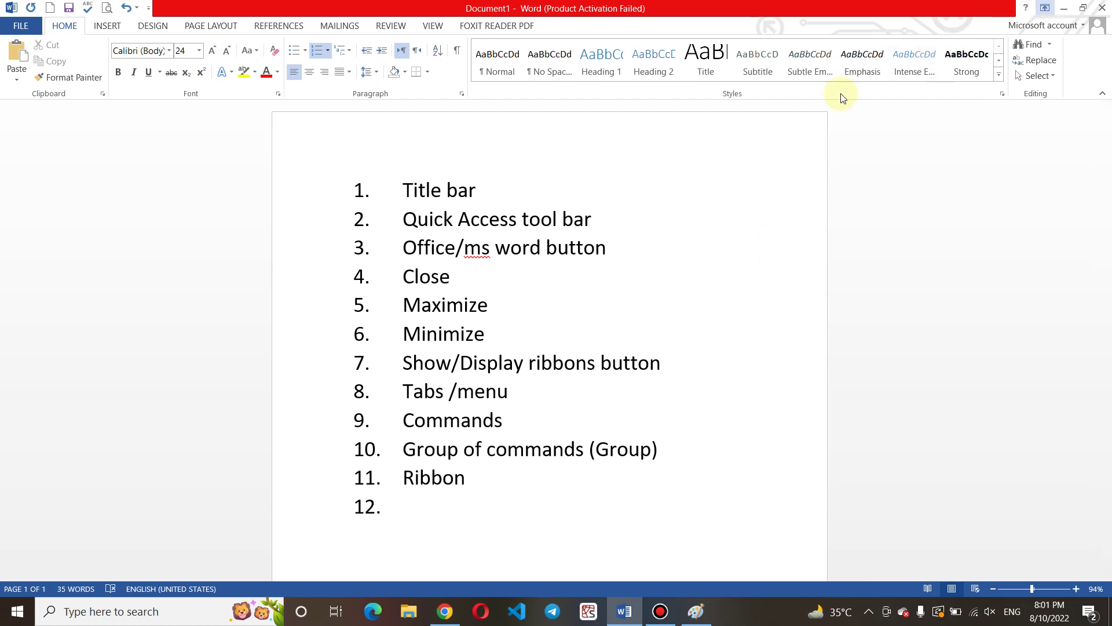
Switch the ribbon display to Auto-hide Ribbon, to Show Tabs, and back to Show Tabs and Commands
left_click(1045, 9)
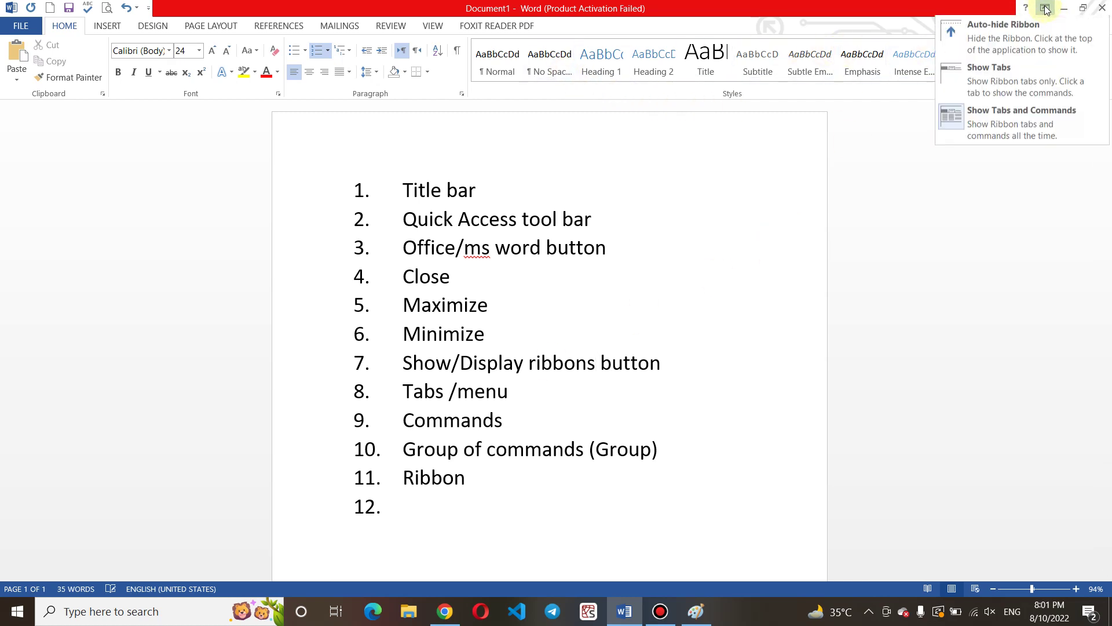
left_click(1030, 37)
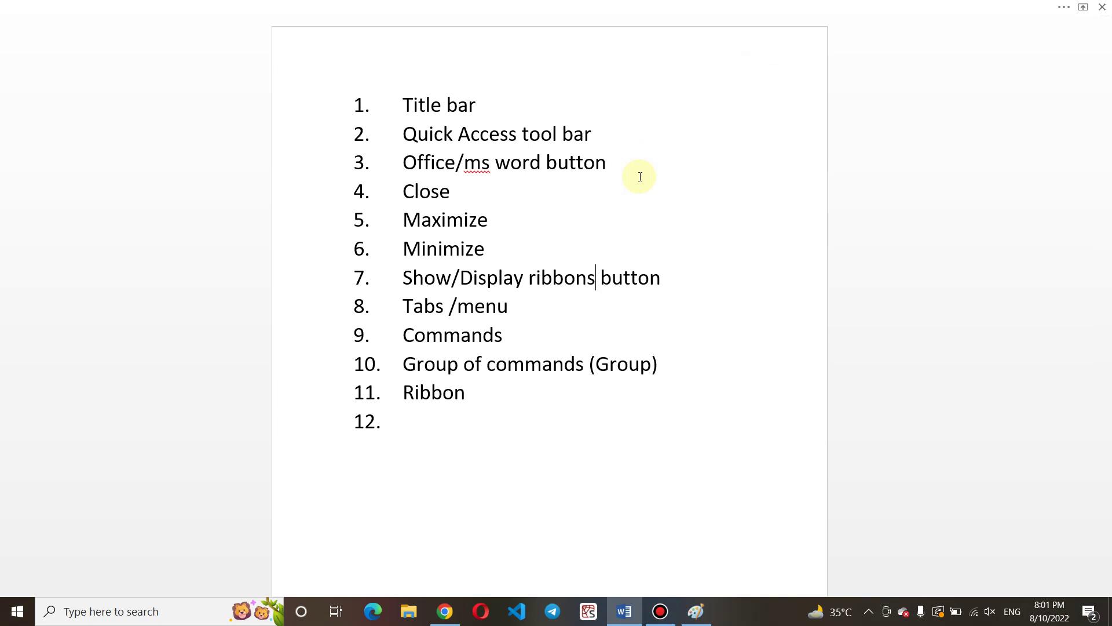
left_click(1084, 7)
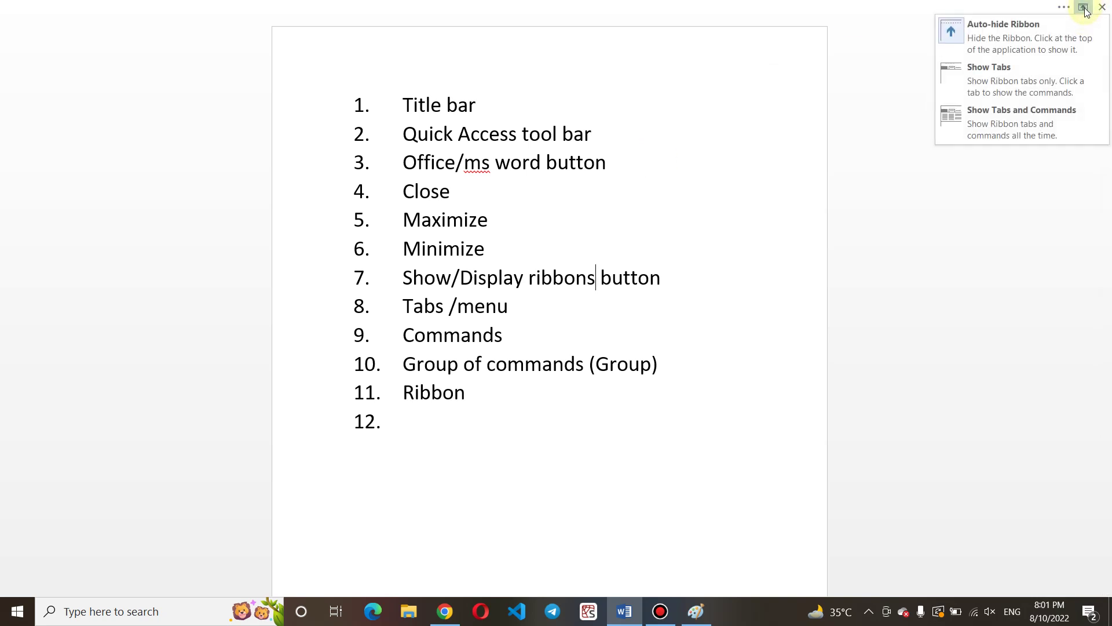
left_click(1035, 71)
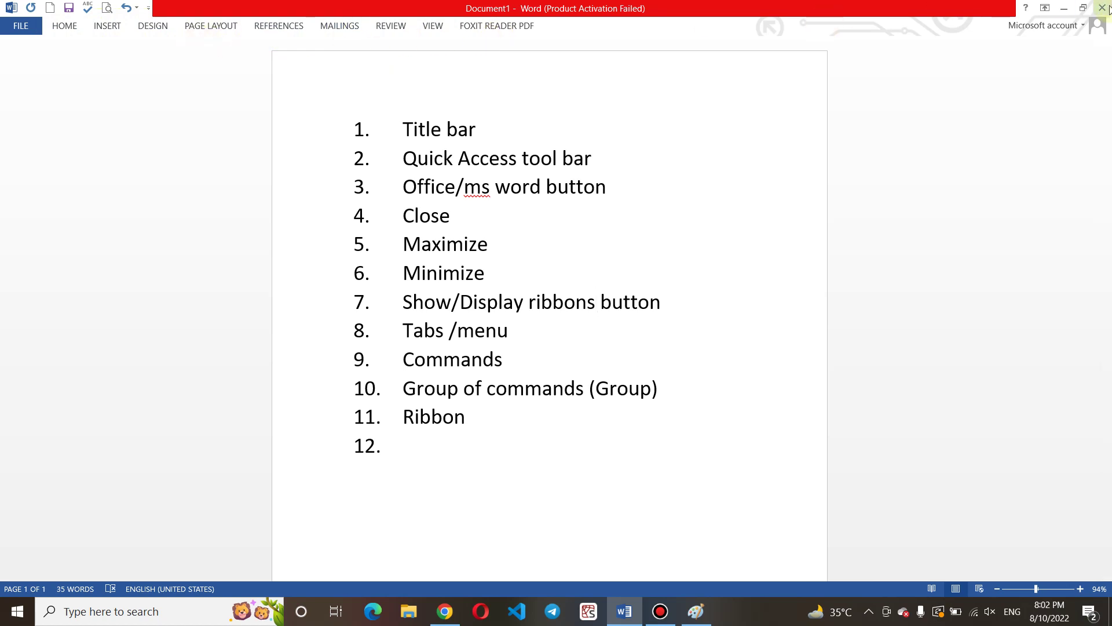
left_click(1046, 8)
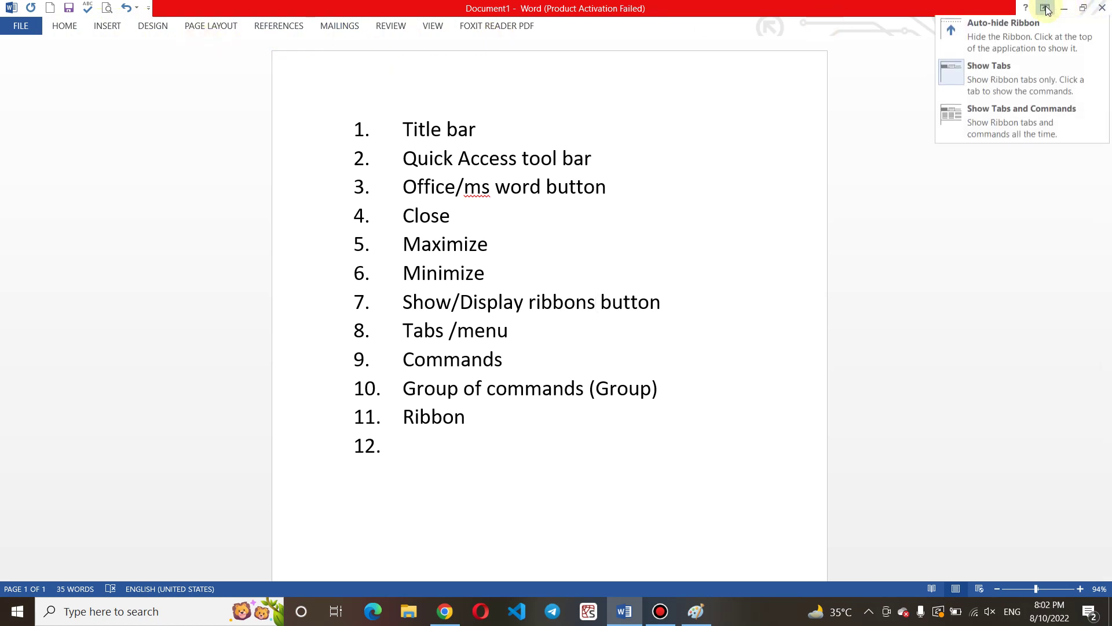
left_click(1022, 127)
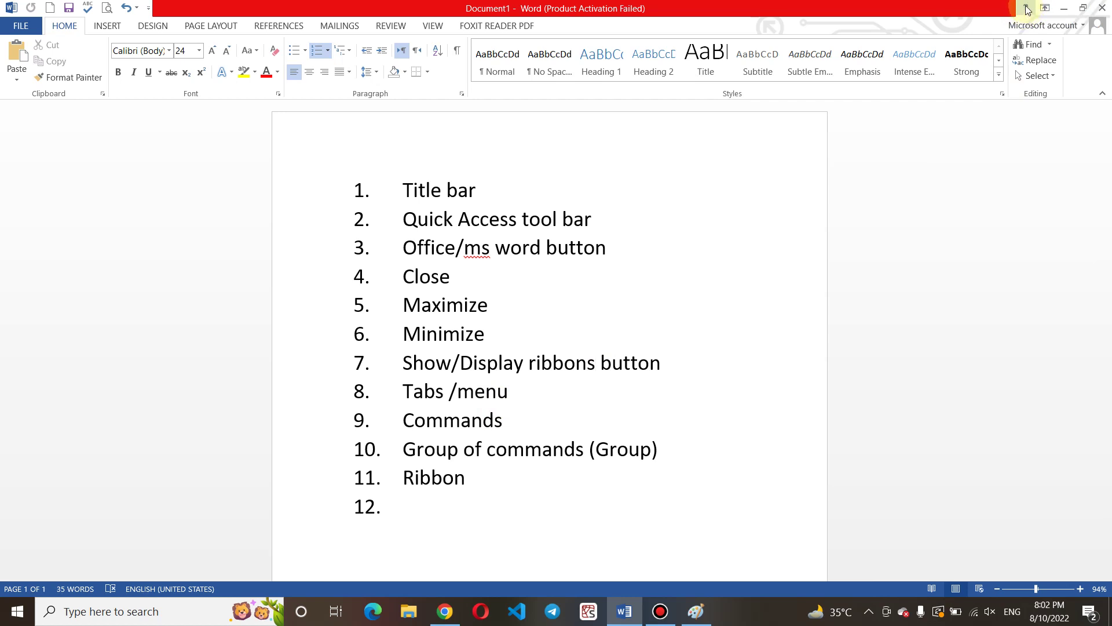
Enter "Help Button (F1)" as the twelfth item of the numbered list
left_click(422, 504)
type("Help ")
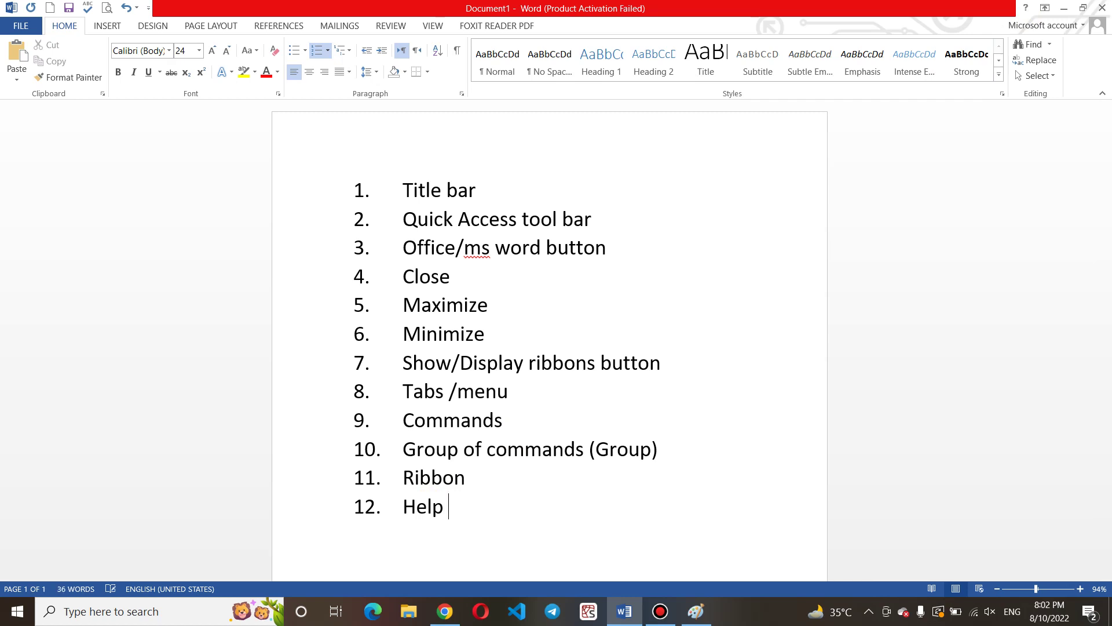
type("Button (F2")
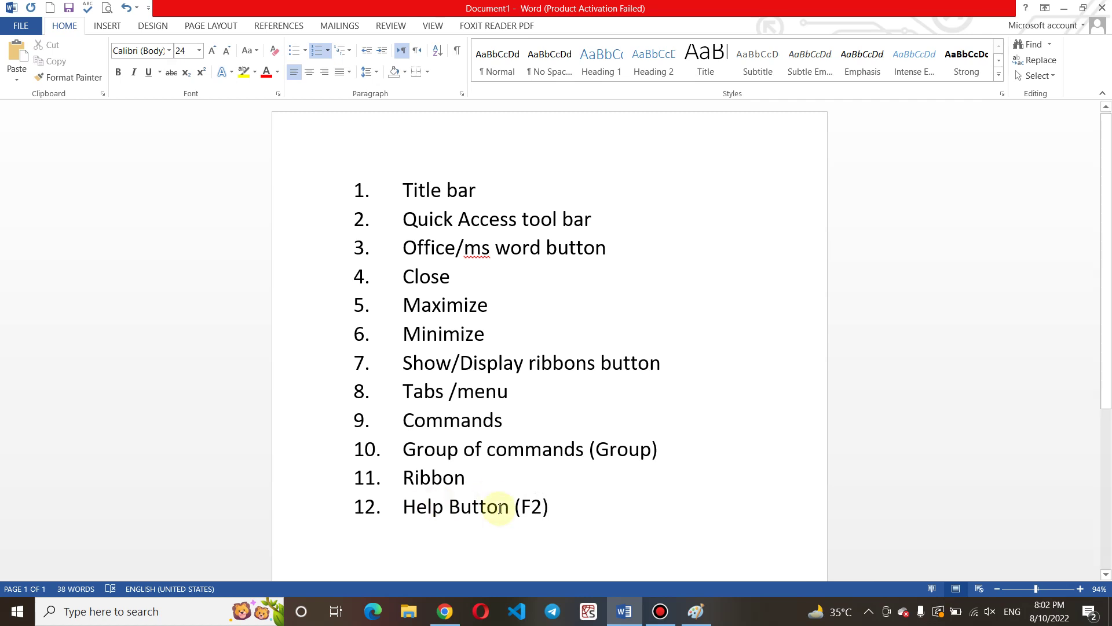
key("BackSpace")
key("BackSpace")
key("BackSpace")
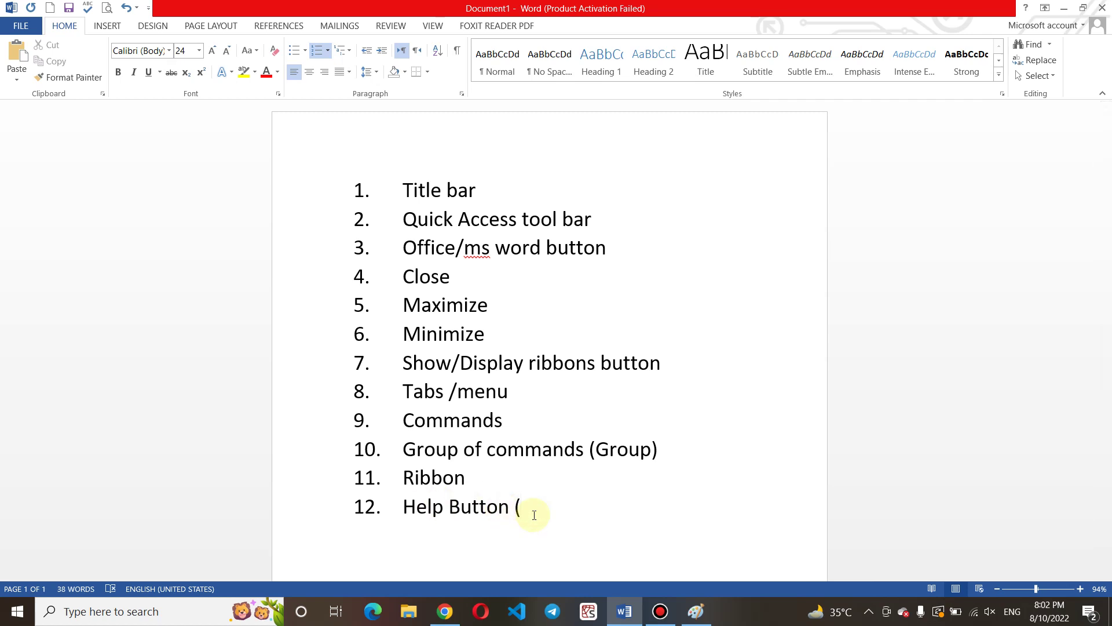
key("F1")
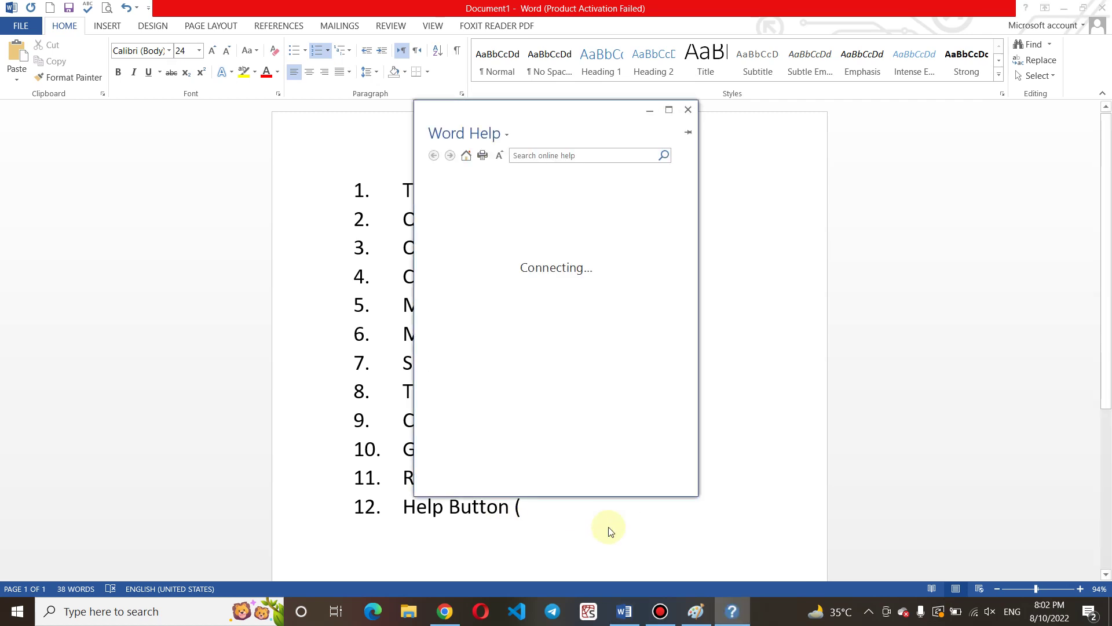
left_click(542, 519)
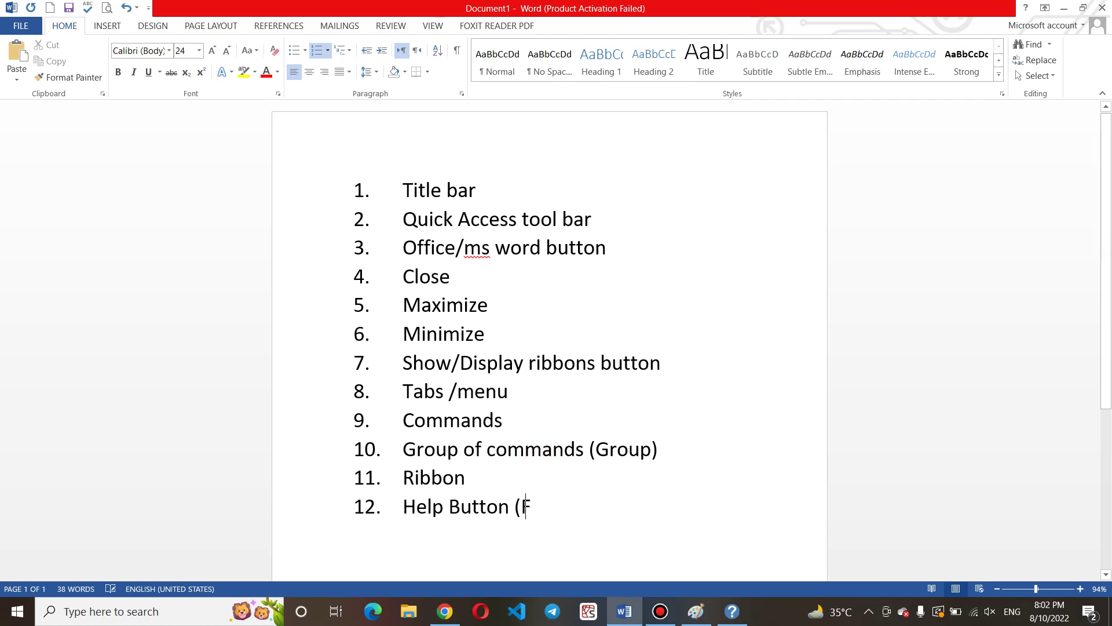
type("F")
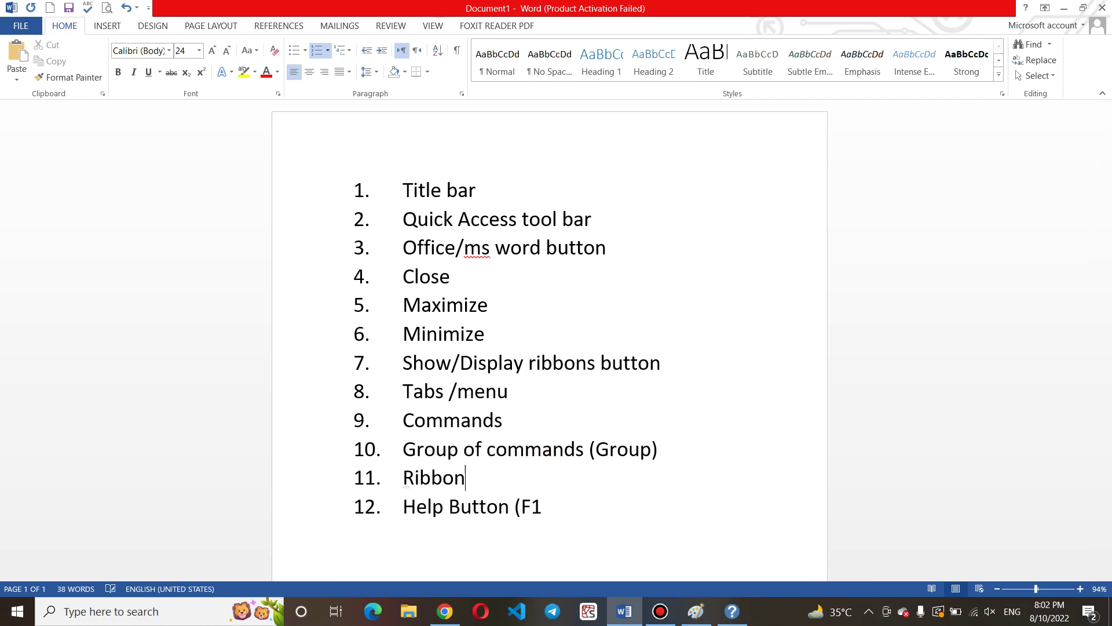
type("1")
key("F1")
left_click(541, 506)
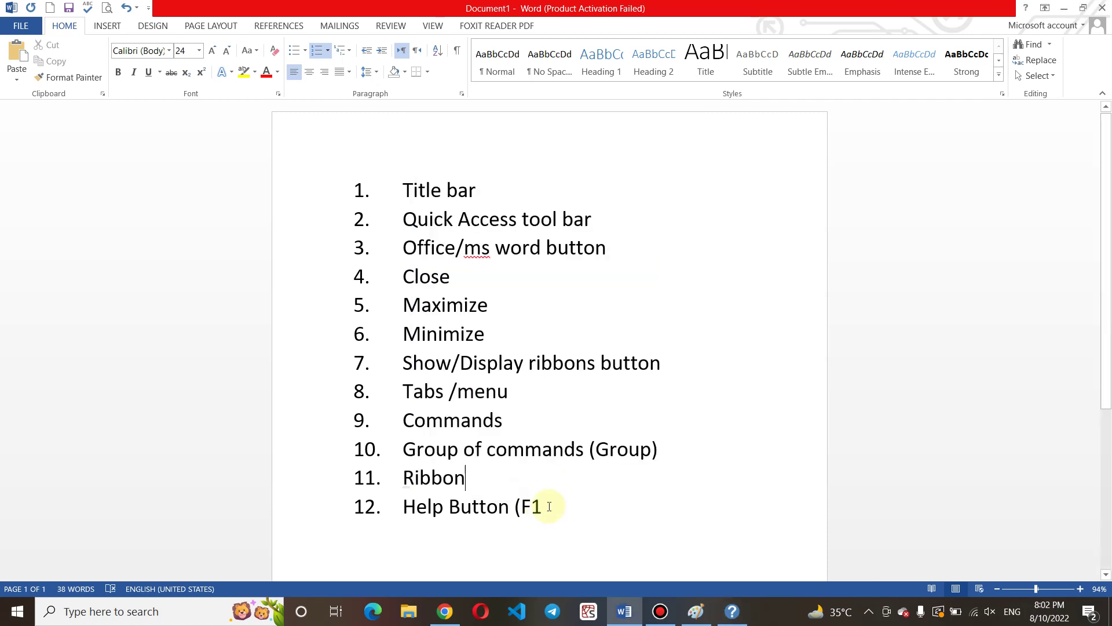
type(")")
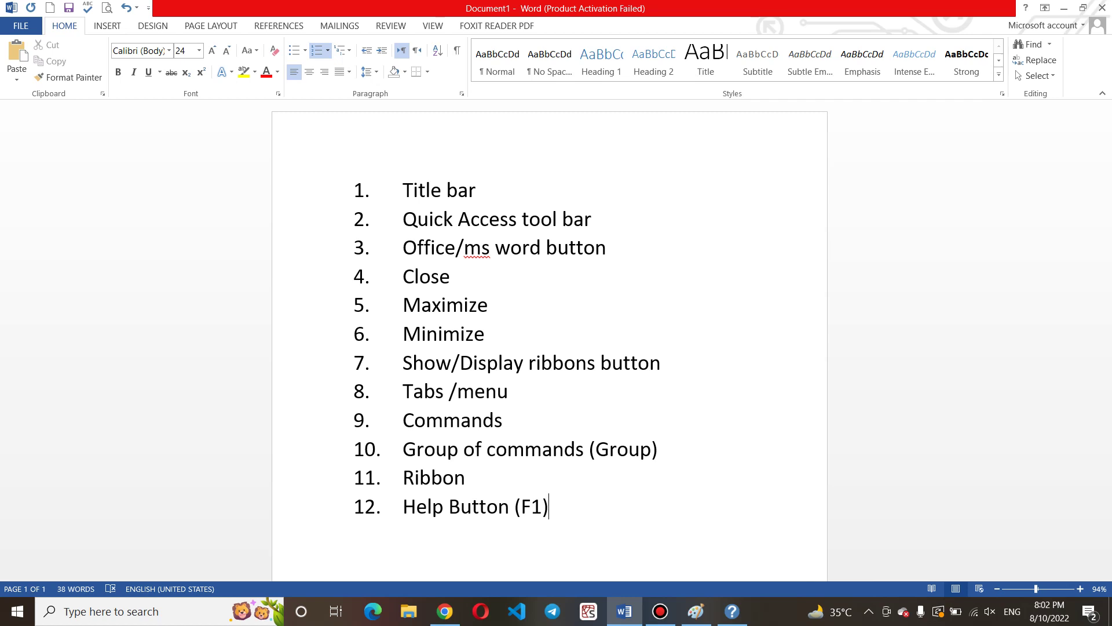
Open Word Help, view the "Recover your Office files" topic and return to the top help topics
key("F1")
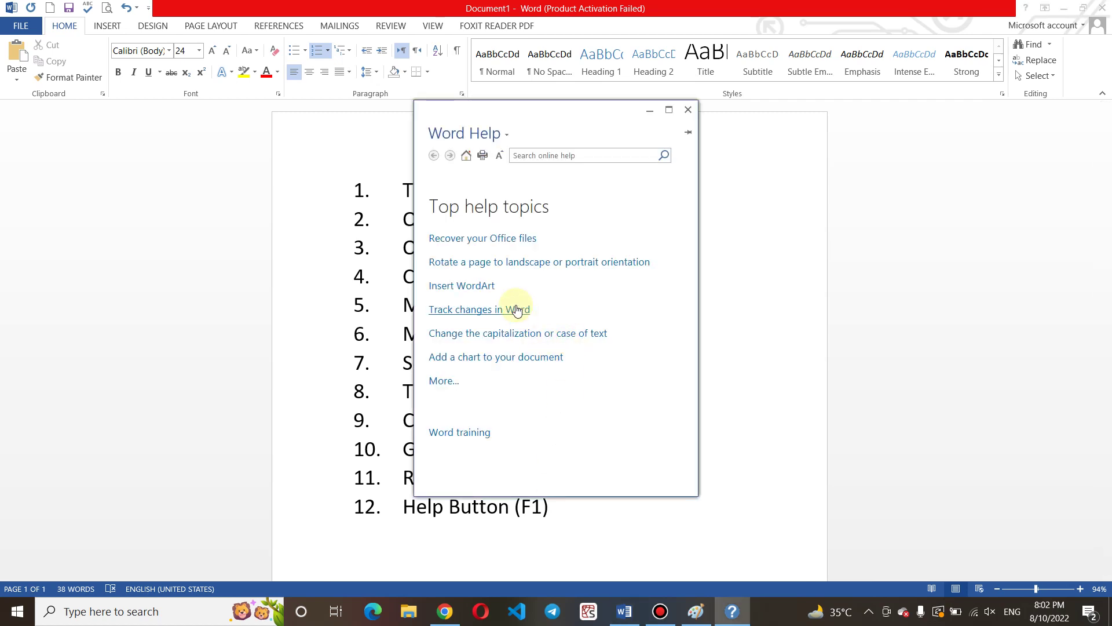
left_click(553, 157)
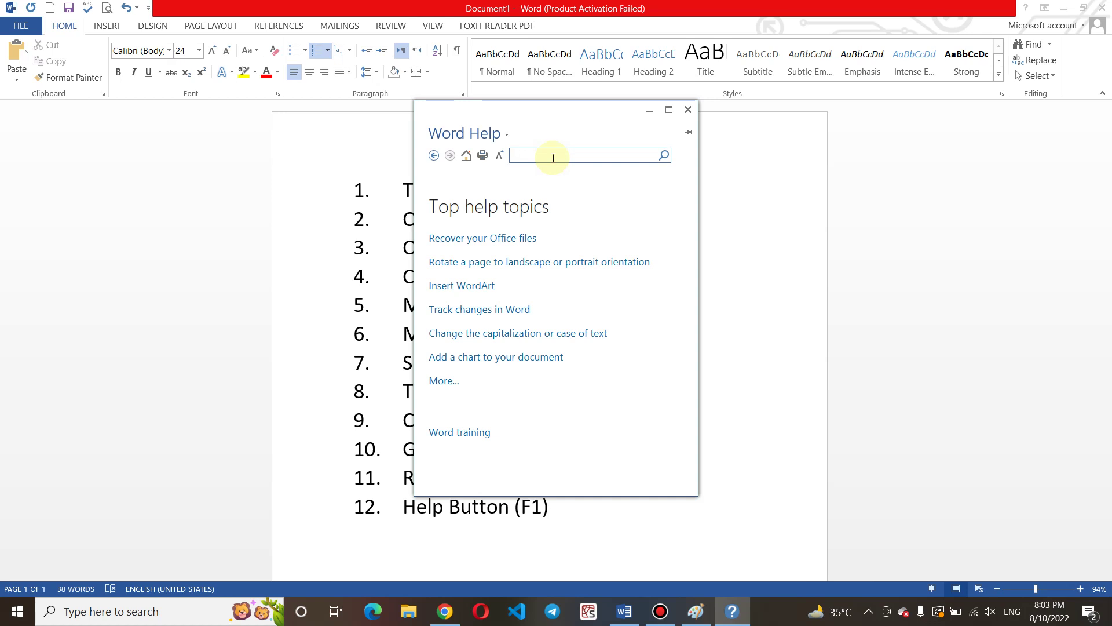
left_click(664, 605)
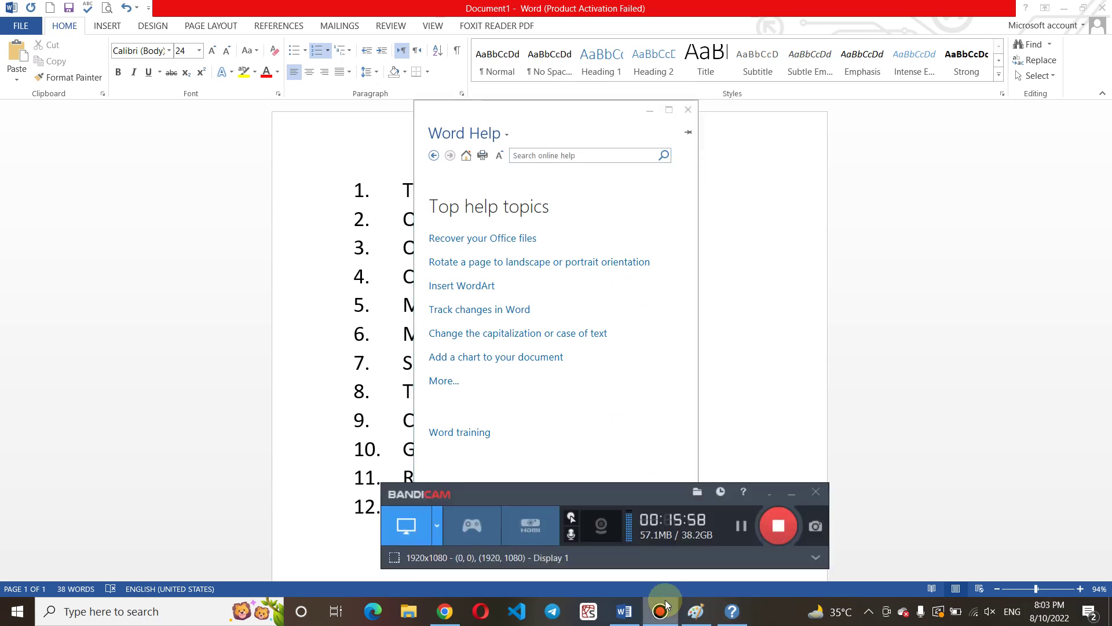
left_click(791, 493)
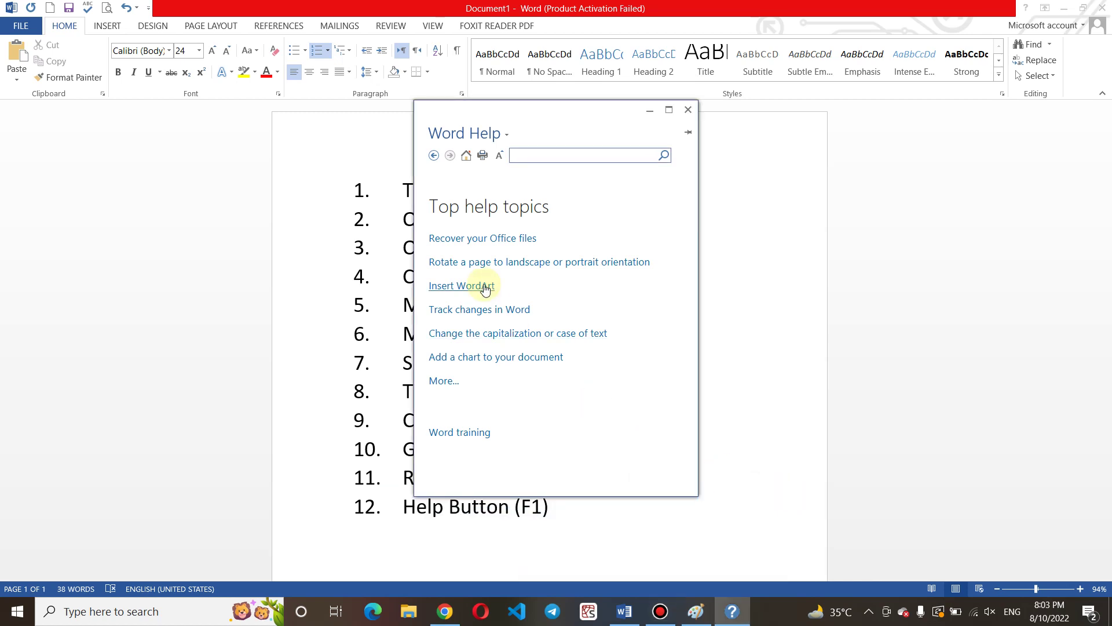
left_click(492, 244)
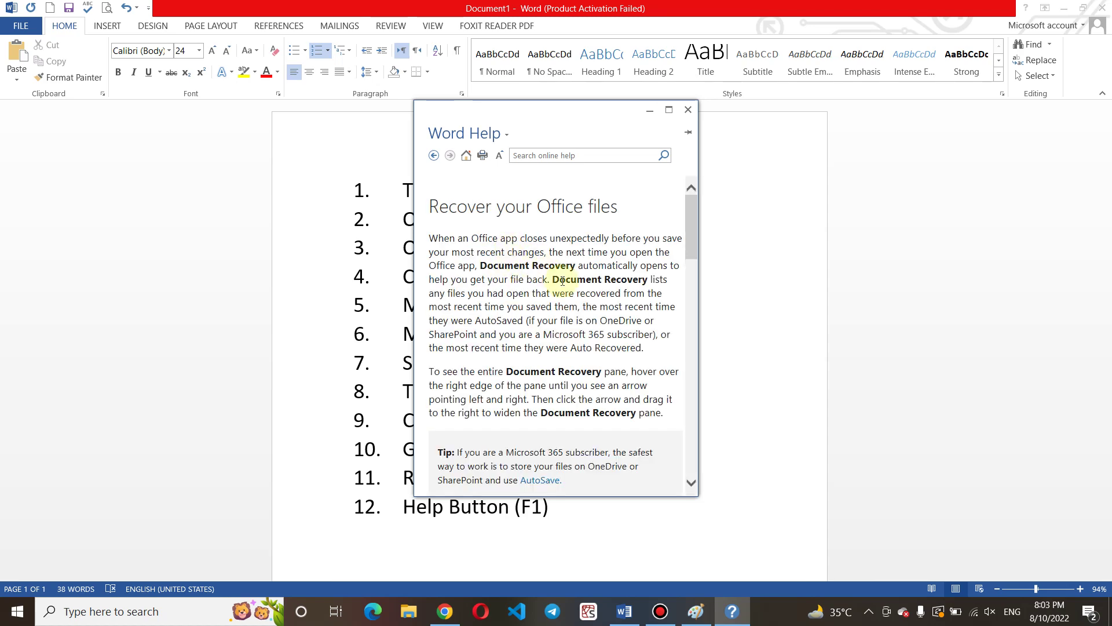
left_click_drag(687, 210, 694, 131)
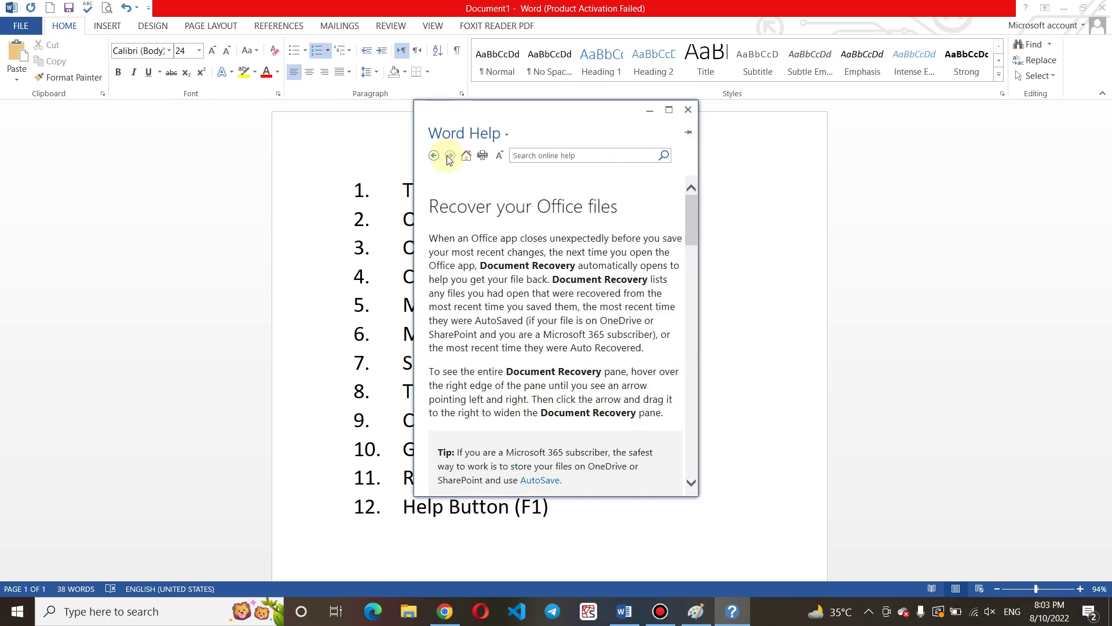
left_click(434, 156)
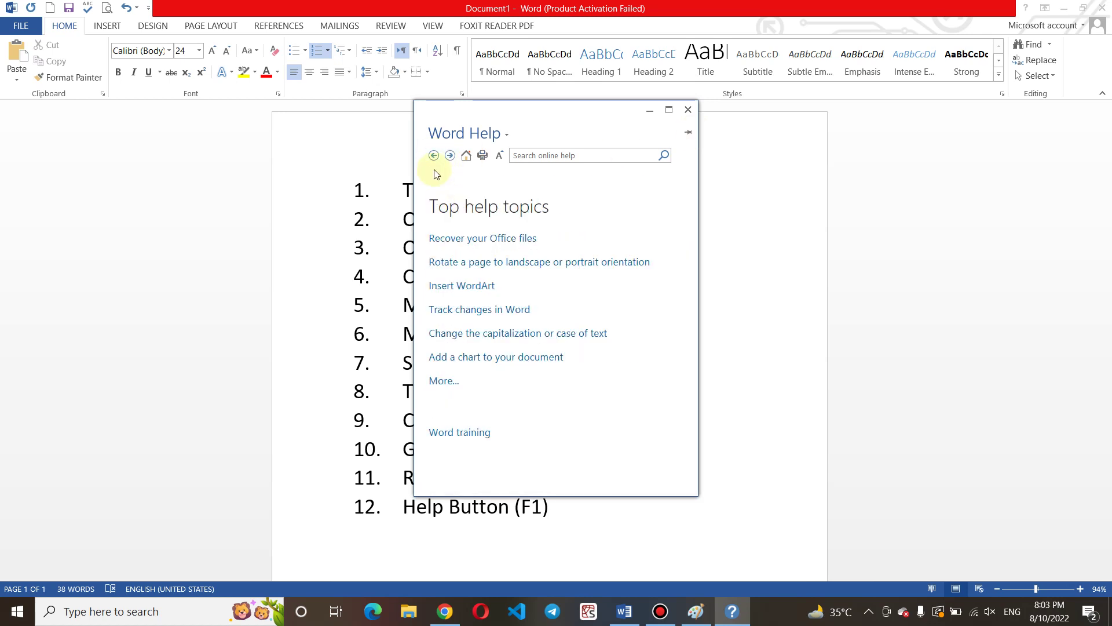
Search Word Help for "how to save", look through the results and close the help window
left_click(534, 155)
type("how to dave")
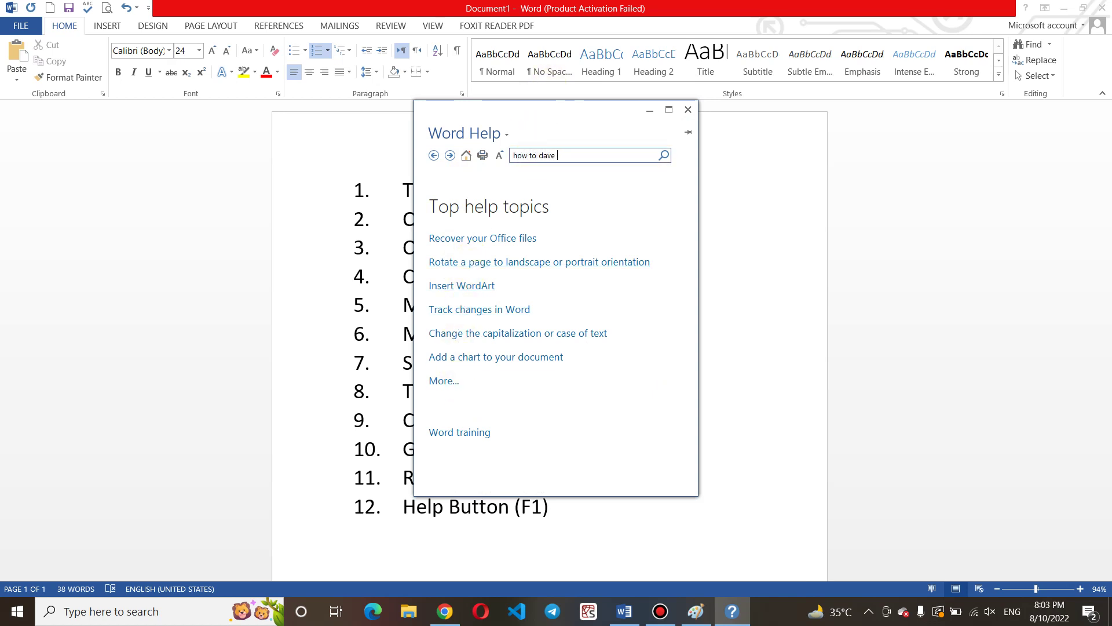
key("BackSpace")
key("BackSpace")
key("BackSpace")
key("BackSpace")
key("BackSpace")
type("save")
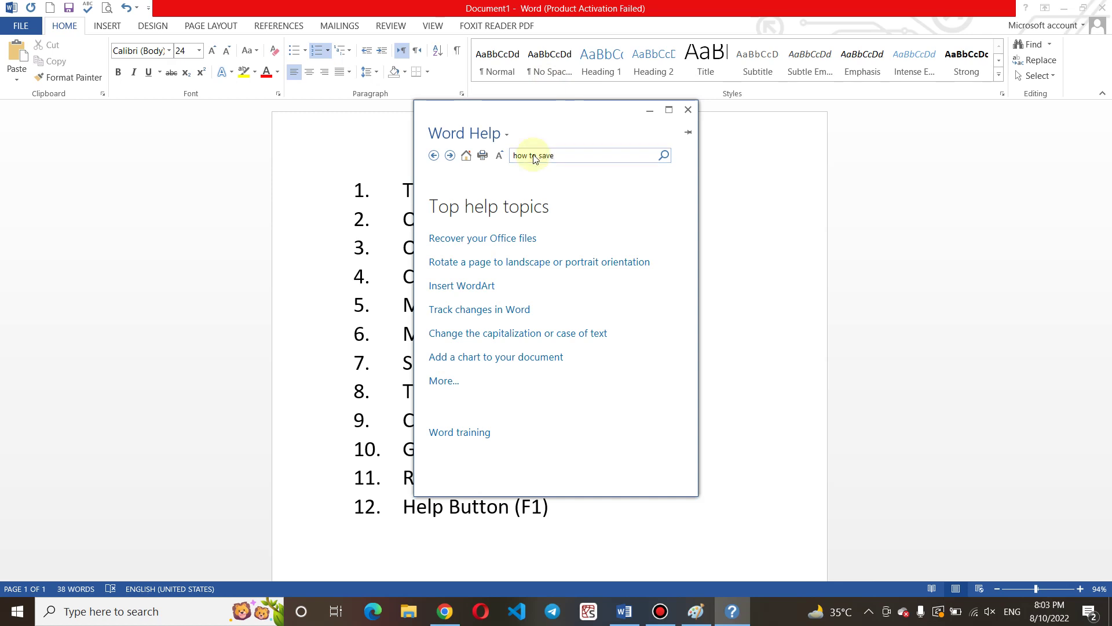
key("Return")
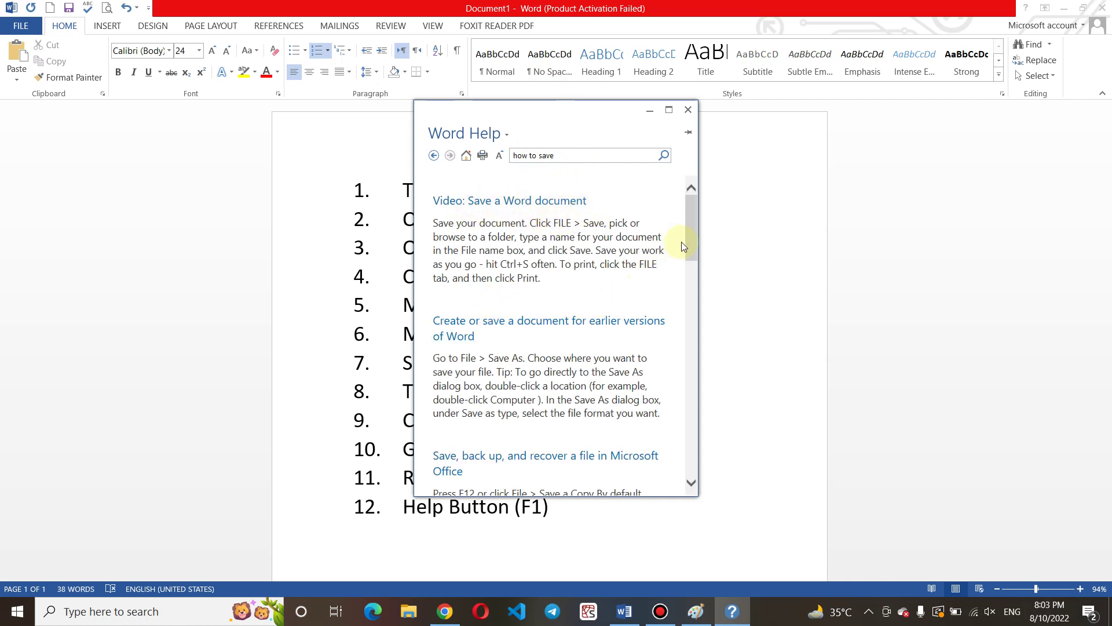
left_click_drag(686, 248, 684, 421)
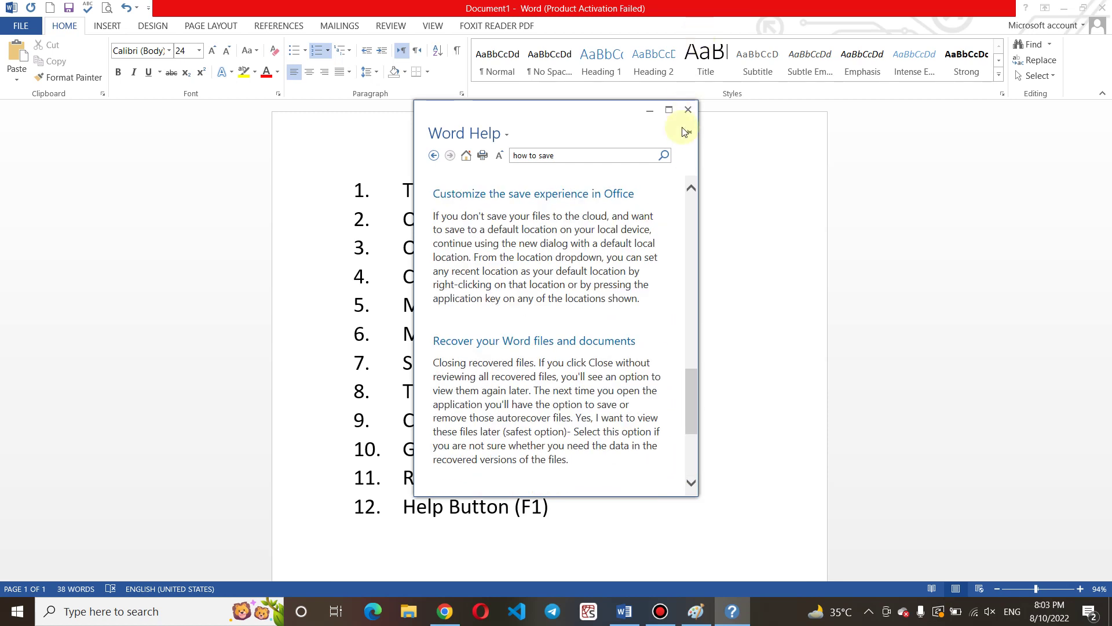
left_click(688, 111)
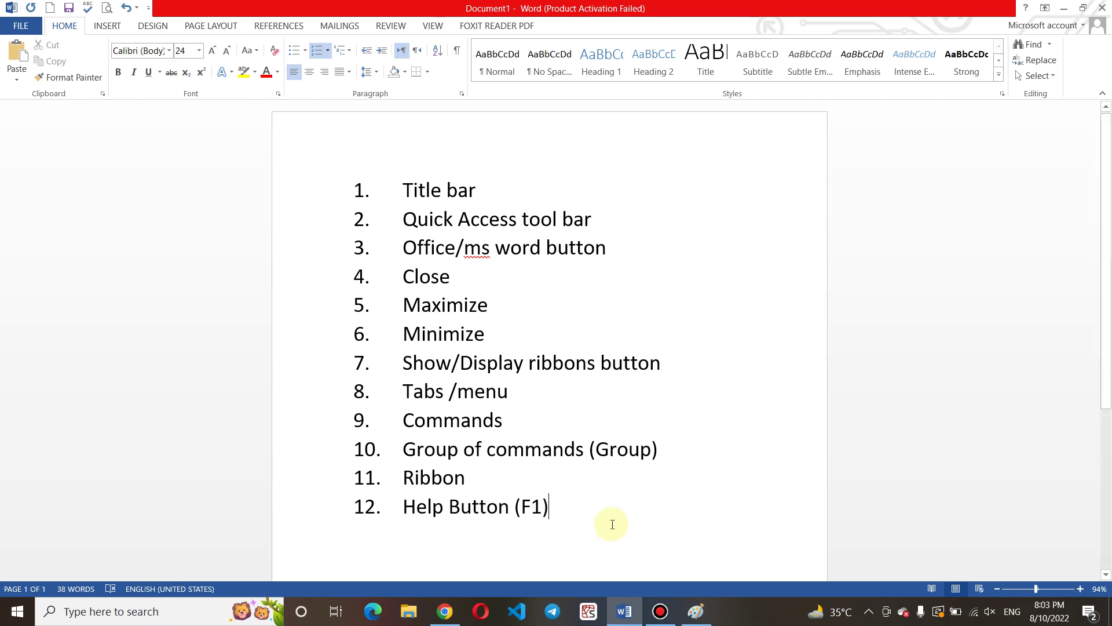
Open the Word Help window once more and close it without choosing a topic
left_click(1026, 8)
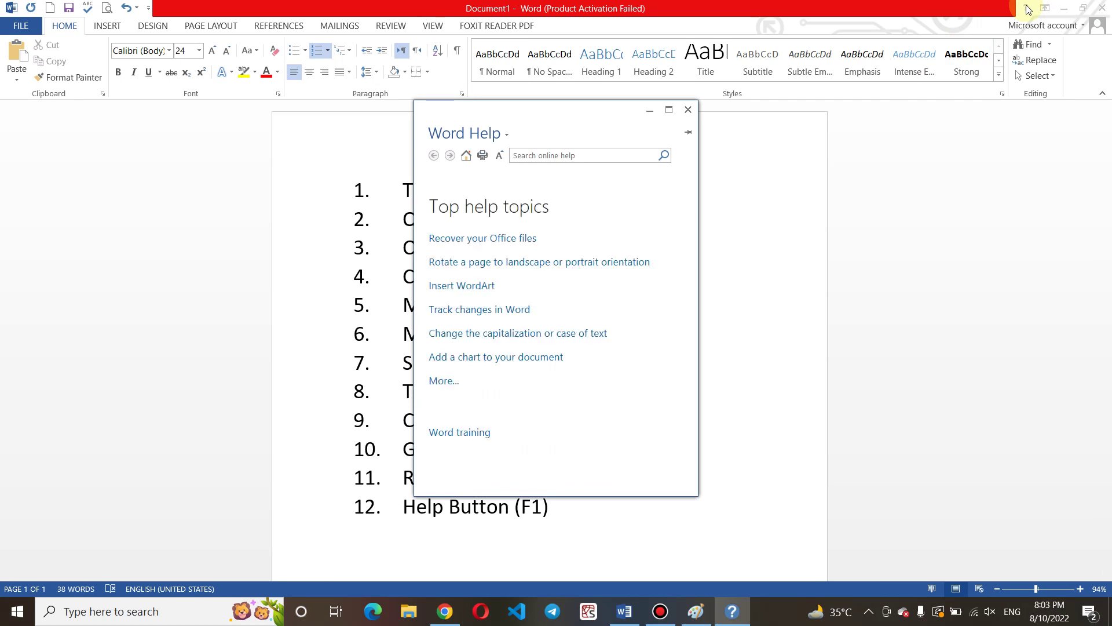
left_click(687, 111)
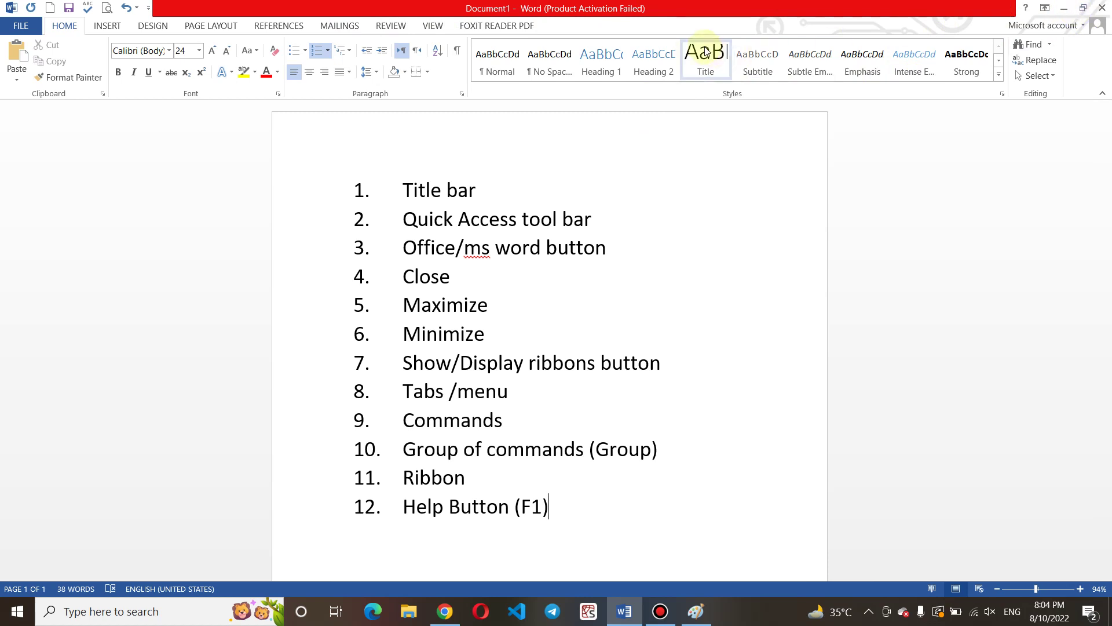
left_click(1084, 8)
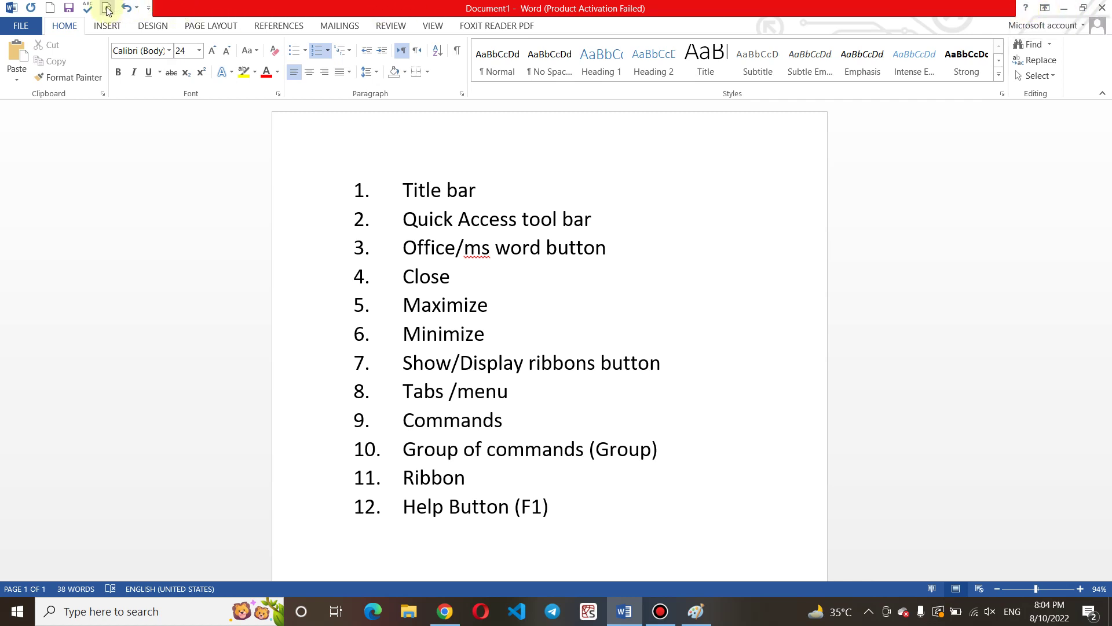
Move the Quick Access Toolbar below the ribbon and return it above the ribbon
left_click(148, 8)
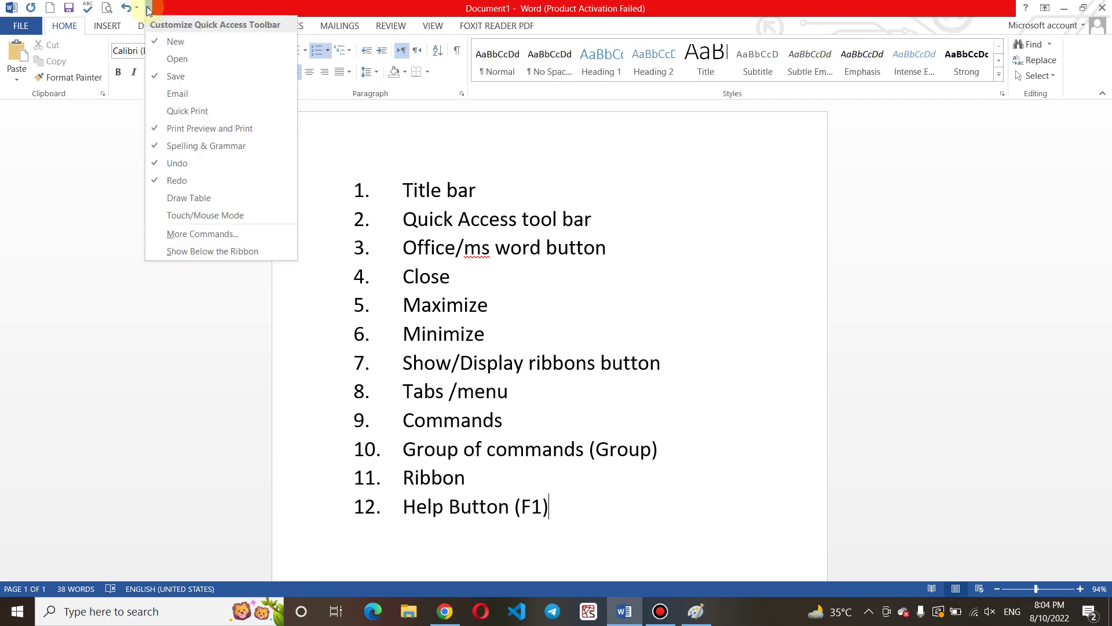
left_click(209, 255)
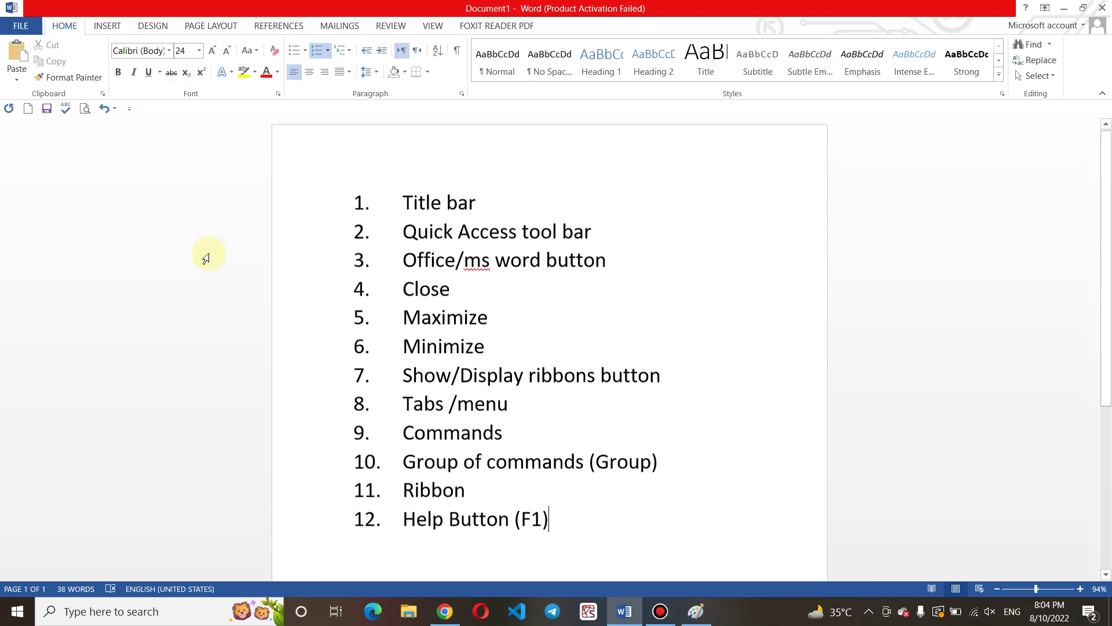
left_click(132, 115)
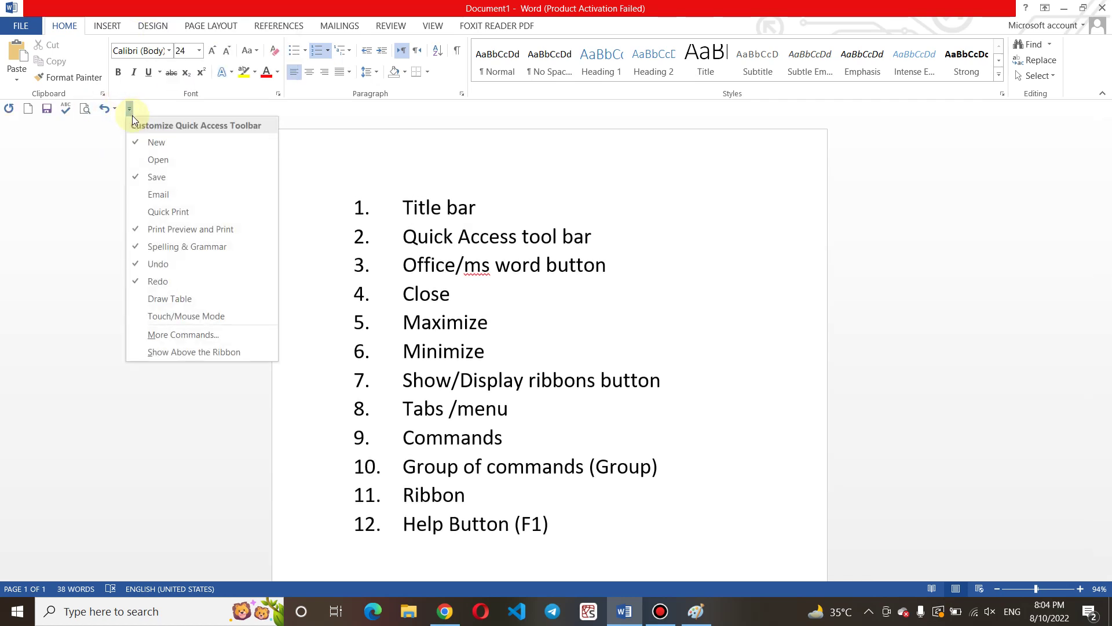
left_click(210, 355)
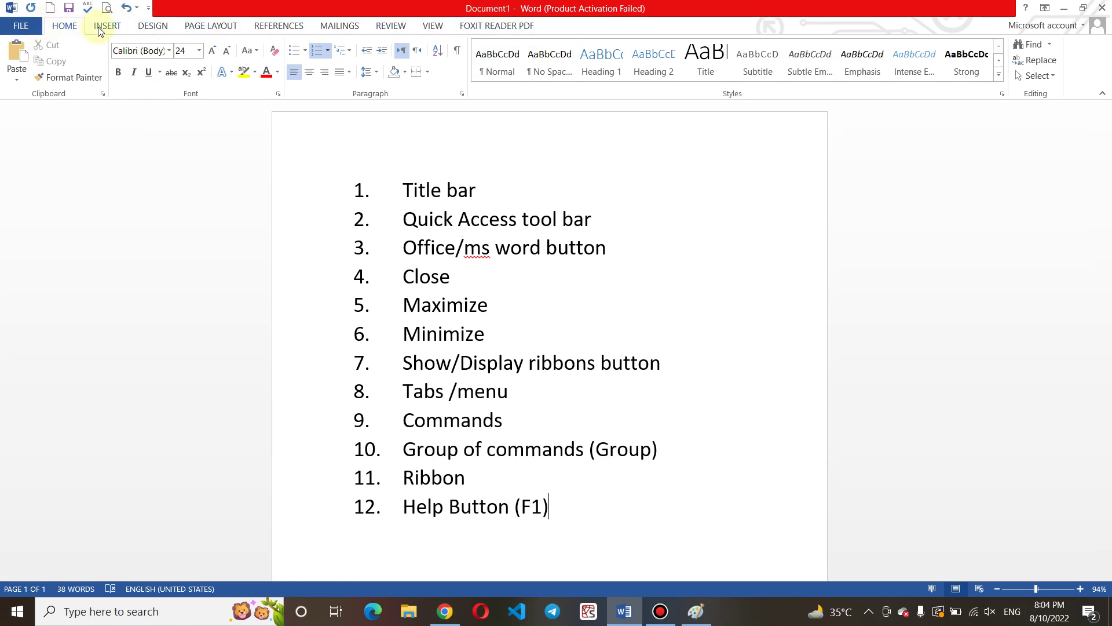
Look through the Insert and Design command groups on the ribbon and return to the Home commands
left_click(134, 29)
left_click(119, 29)
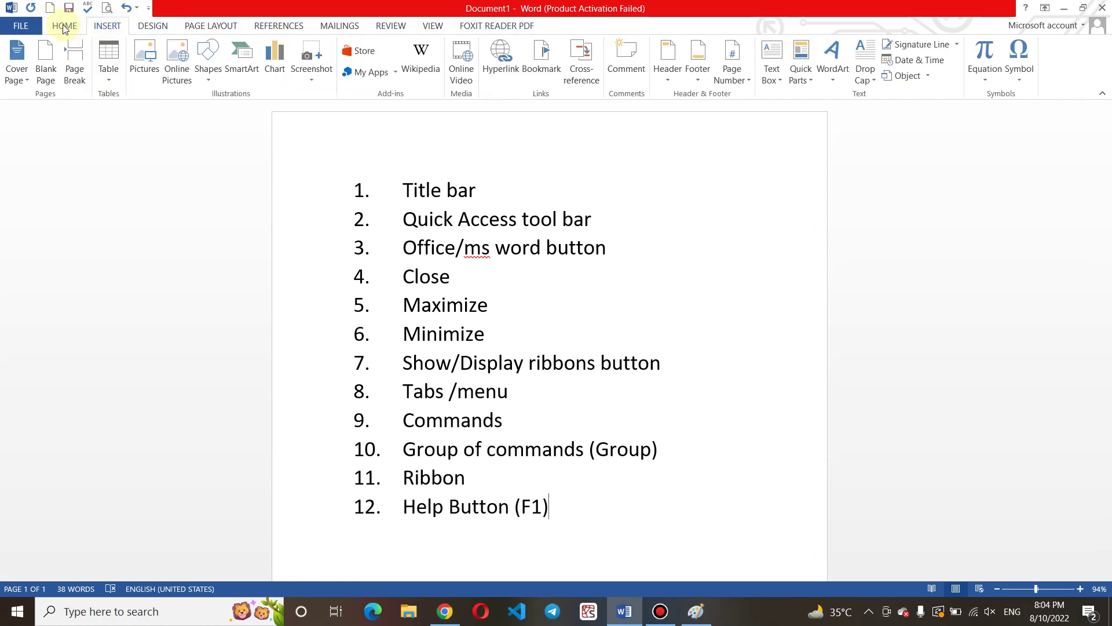
left_click(64, 26)
left_click(99, 27)
left_click(155, 28)
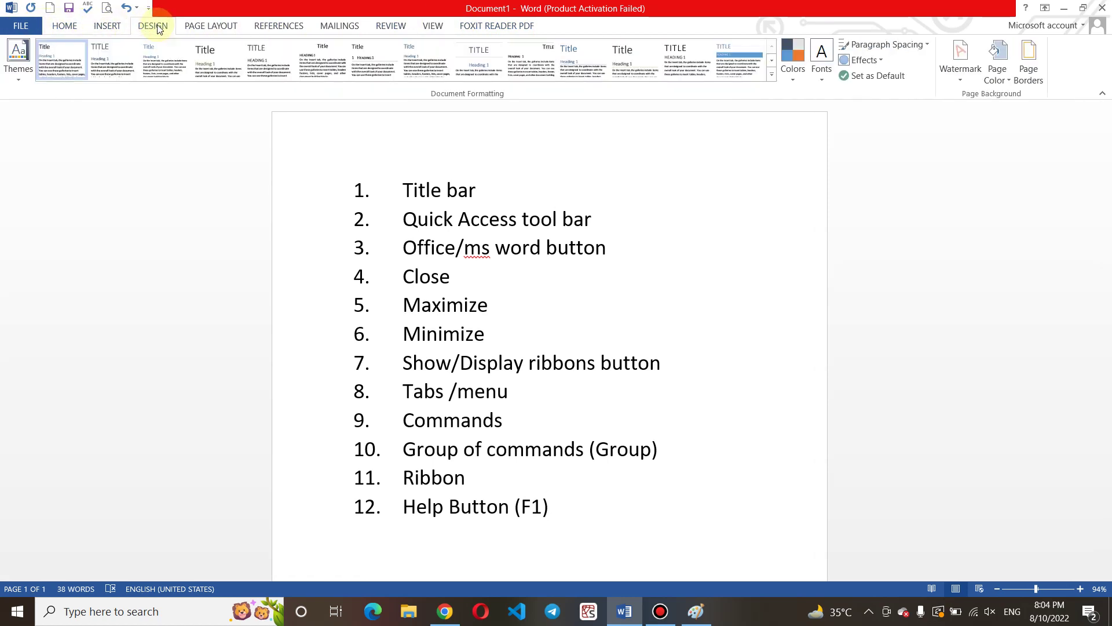
left_click(119, 29)
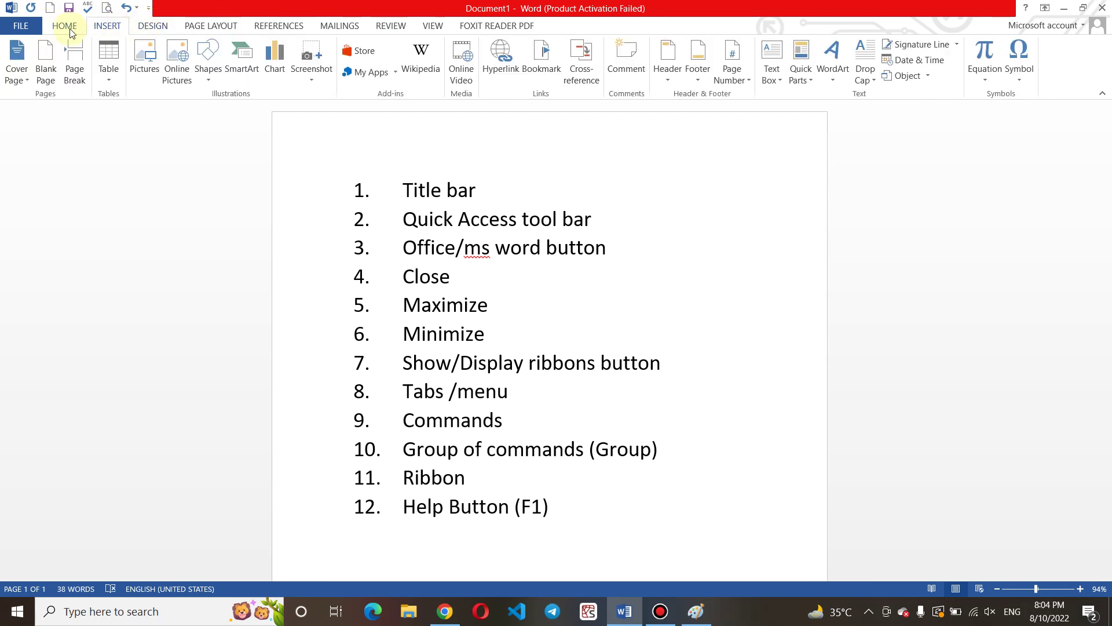
left_click(69, 28)
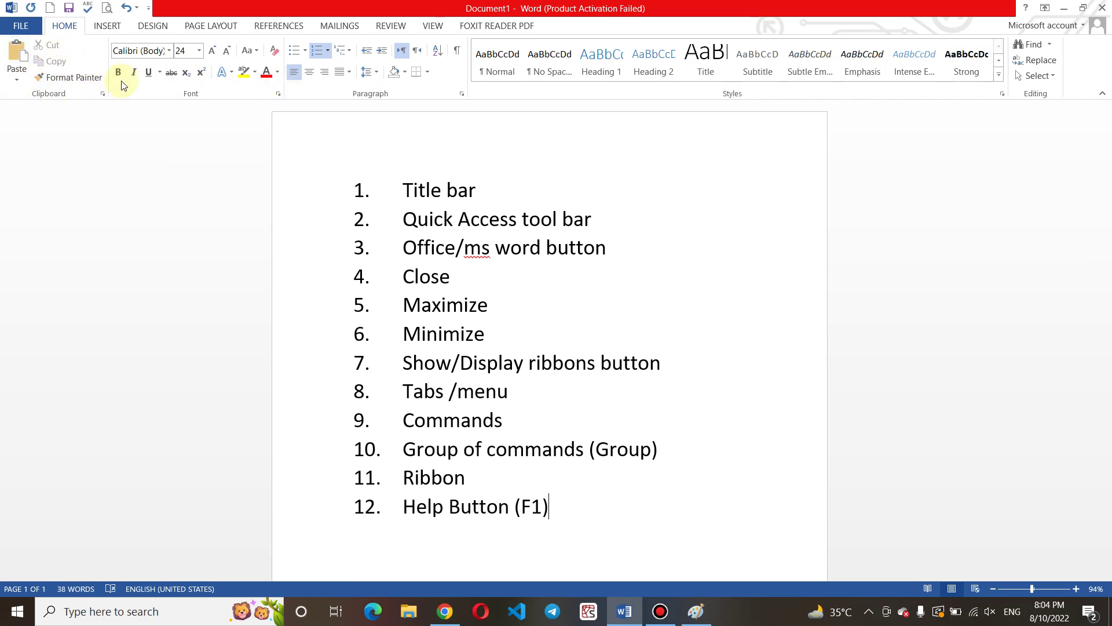
left_click(109, 26)
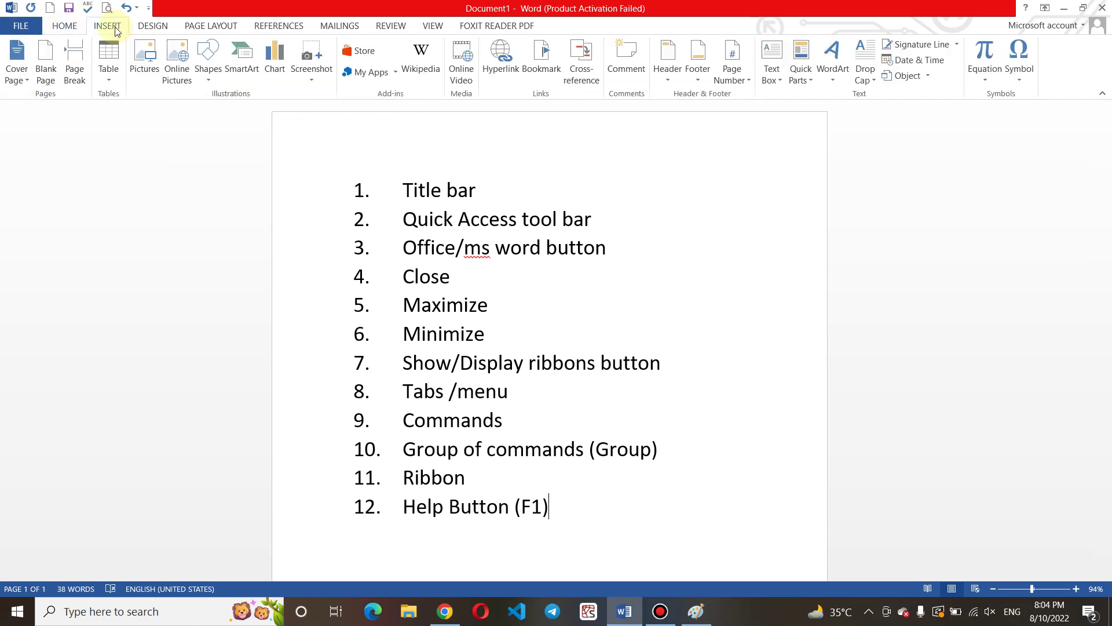
left_click(64, 26)
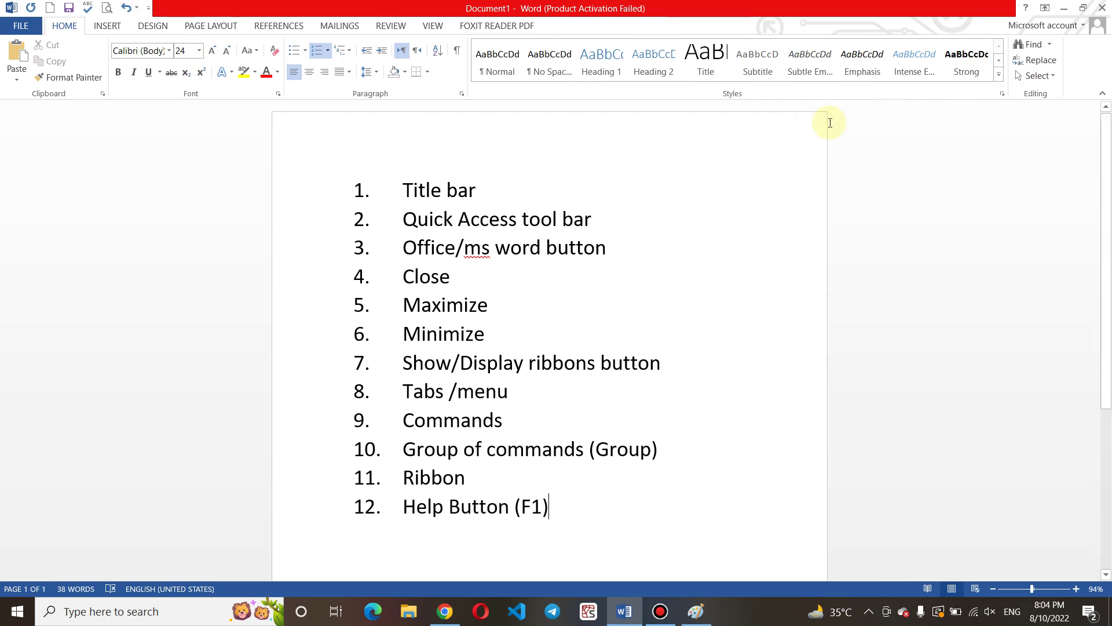
View the Font dialog with its advanced options and the Paragraph dialog, closing both without changes
left_click(278, 95)
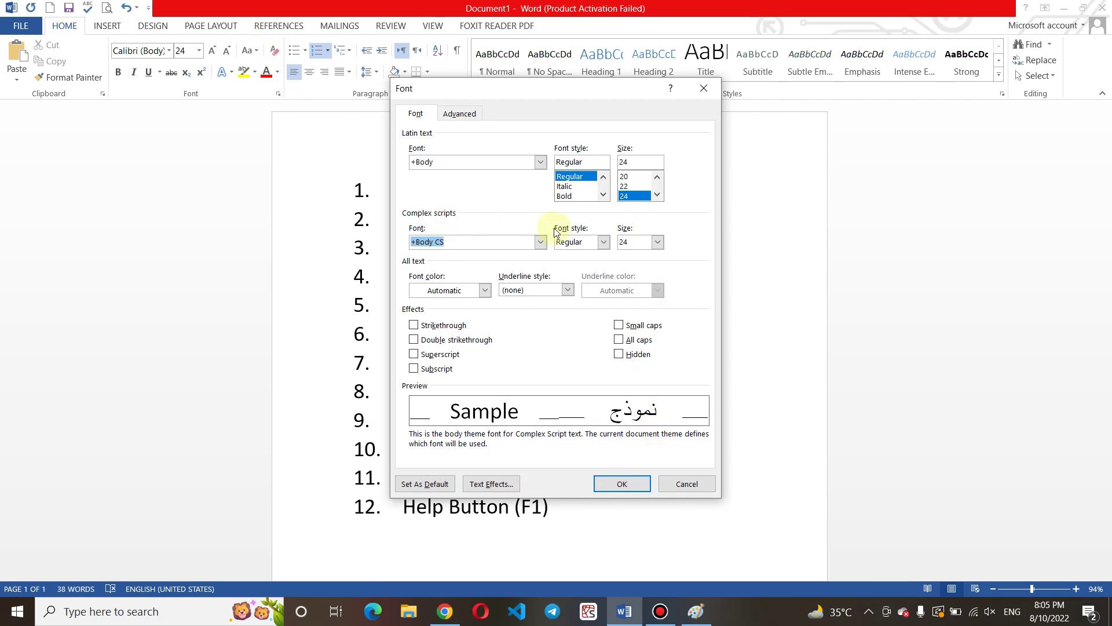
left_click(460, 115)
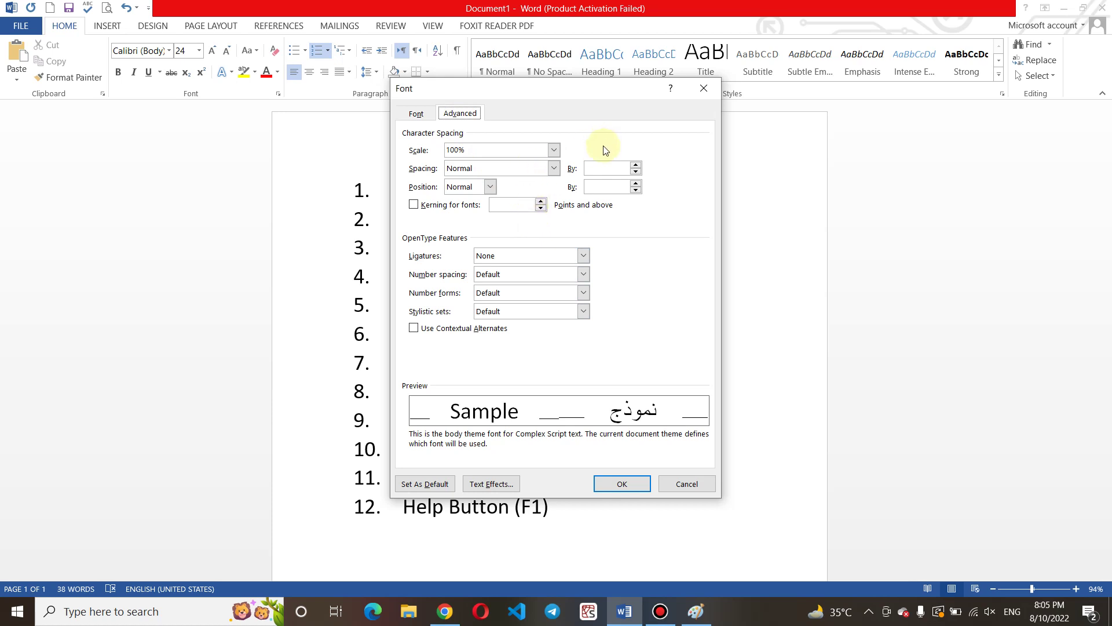
left_click(707, 87)
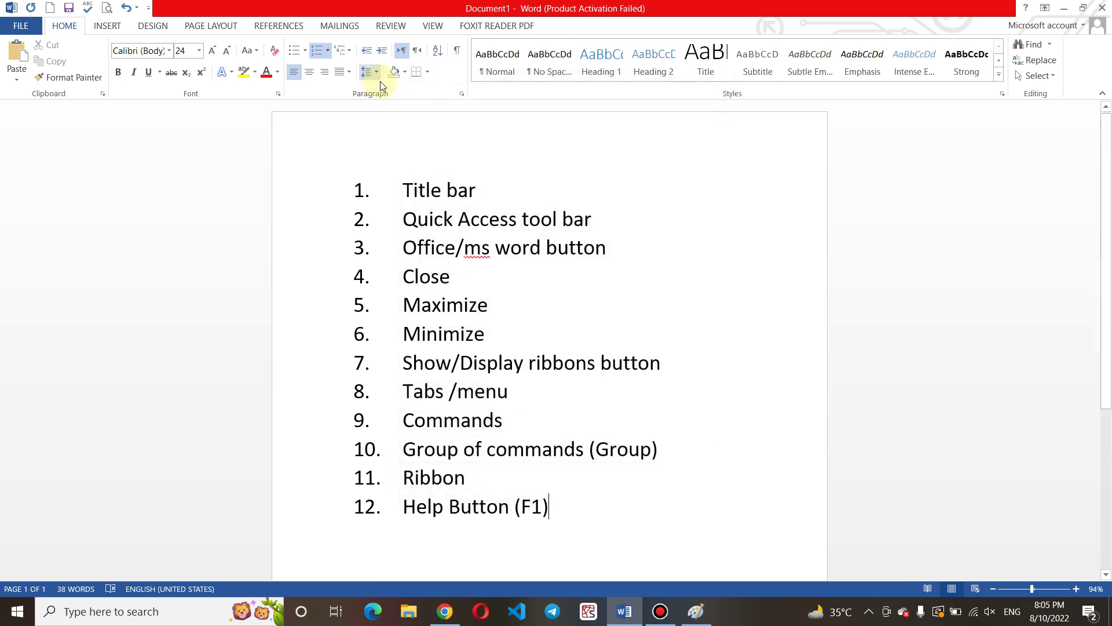
left_click(462, 94)
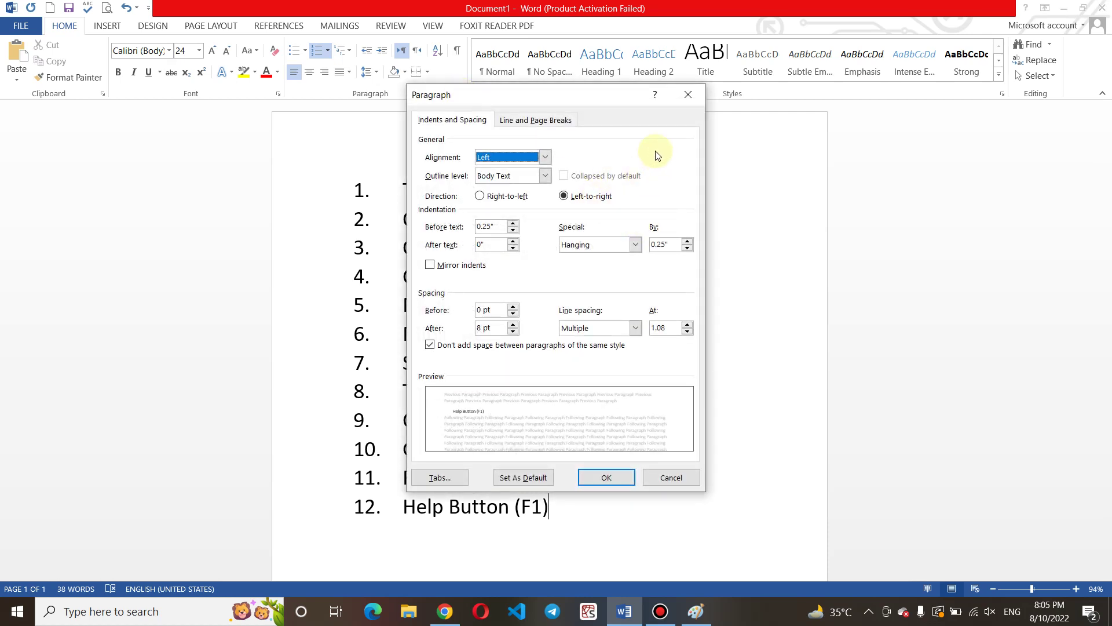
left_click(688, 94)
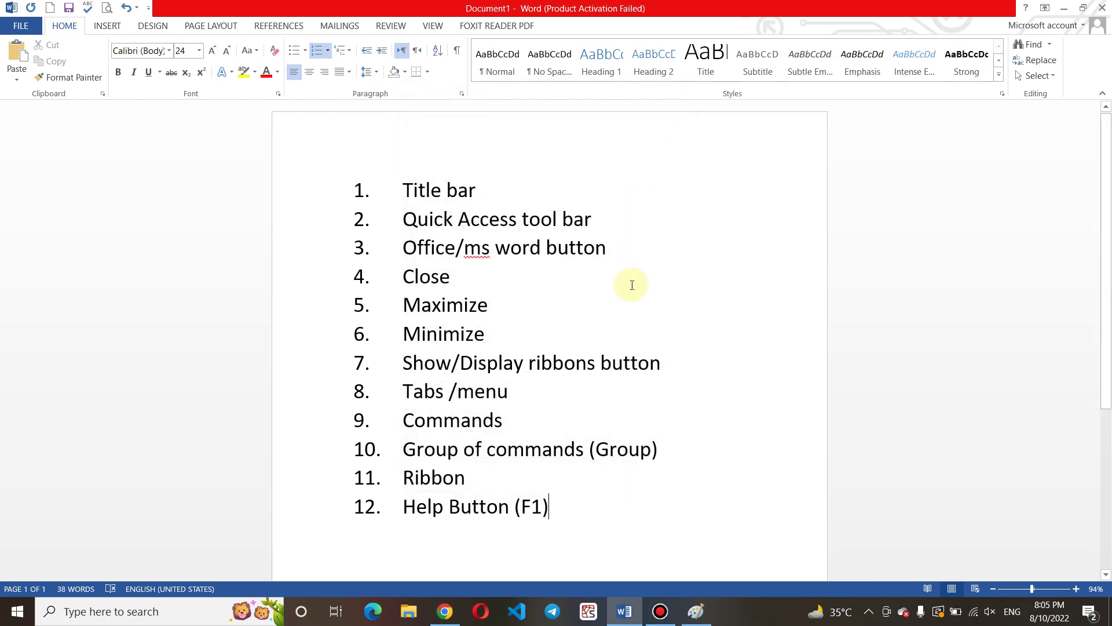
Show the desktop, look at the Word document icons there and return to the Word document
left_click(1069, 7)
key("super+d")
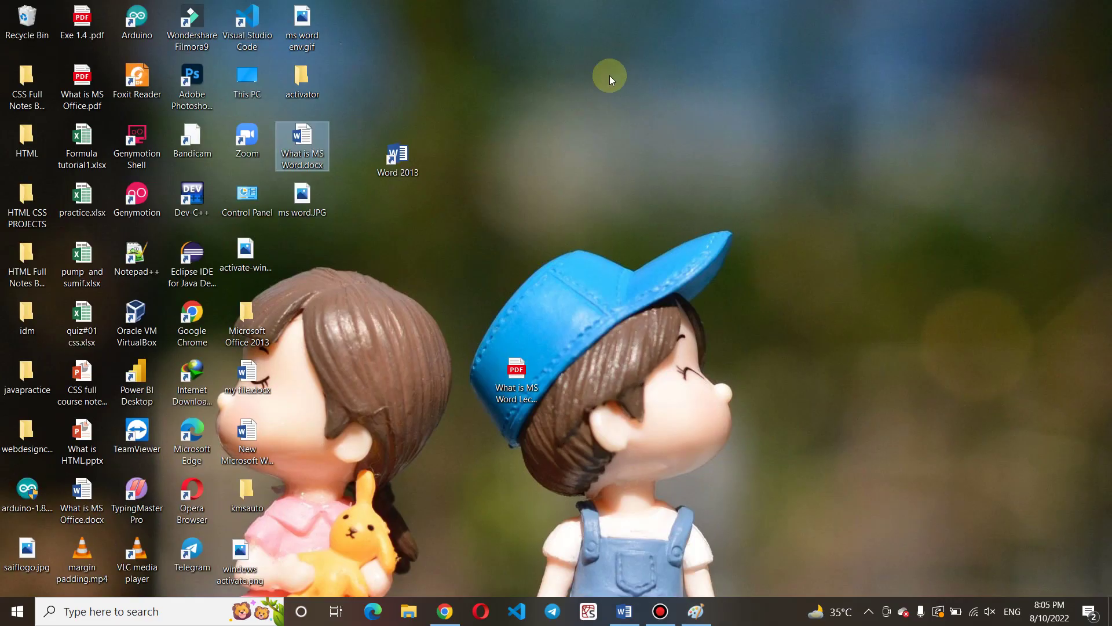
left_click_drag(326, 124, 396, 155)
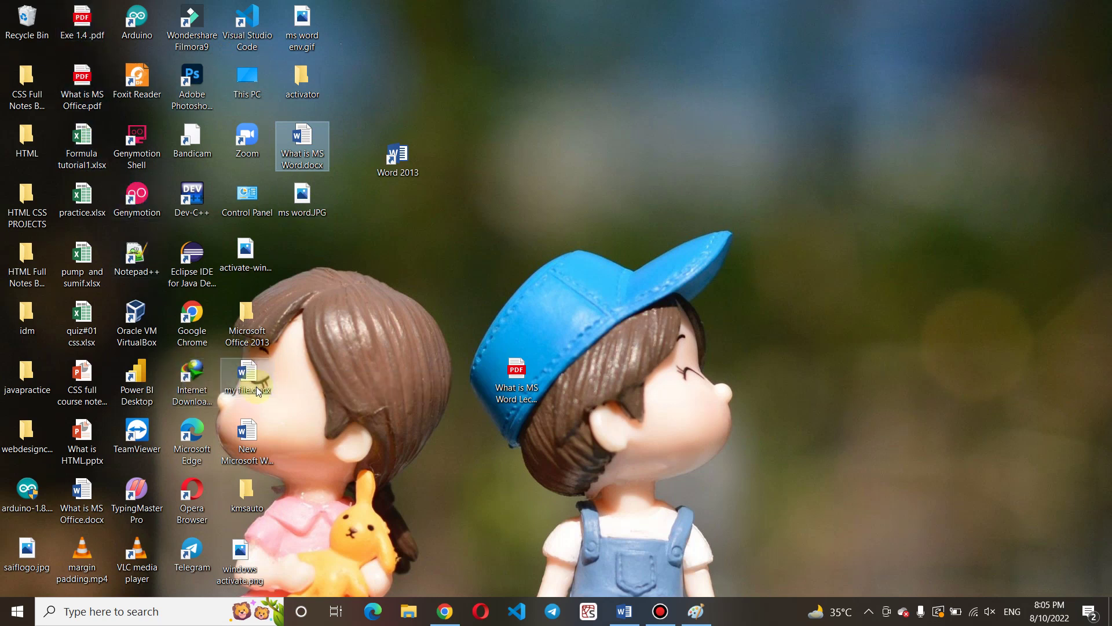
left_click(247, 440)
left_click(252, 391)
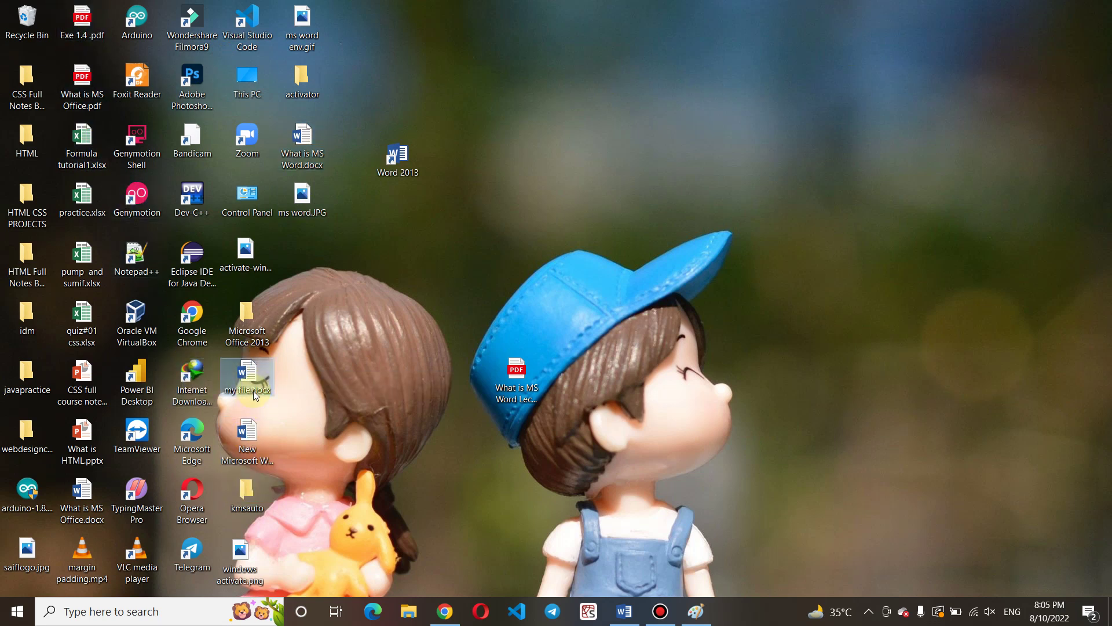
left_click(624, 611)
Start a new list item after "Help Button (F1)", insert two page breaks and go back to the top of the document
left_click(552, 510)
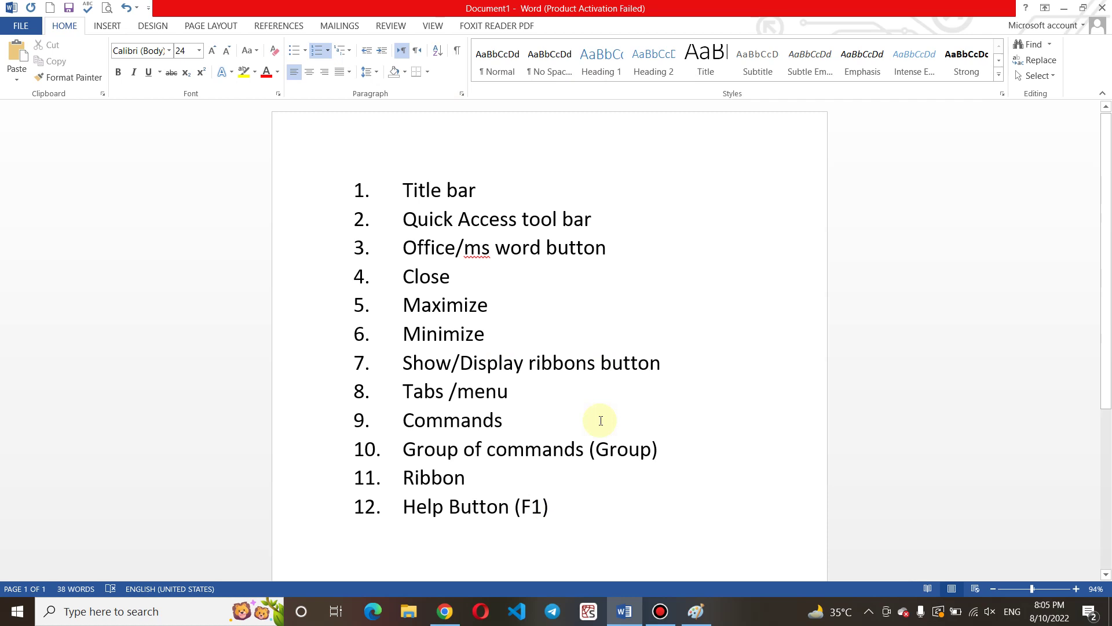
key("Return")
left_click_drag(1107, 127, 1107, 223)
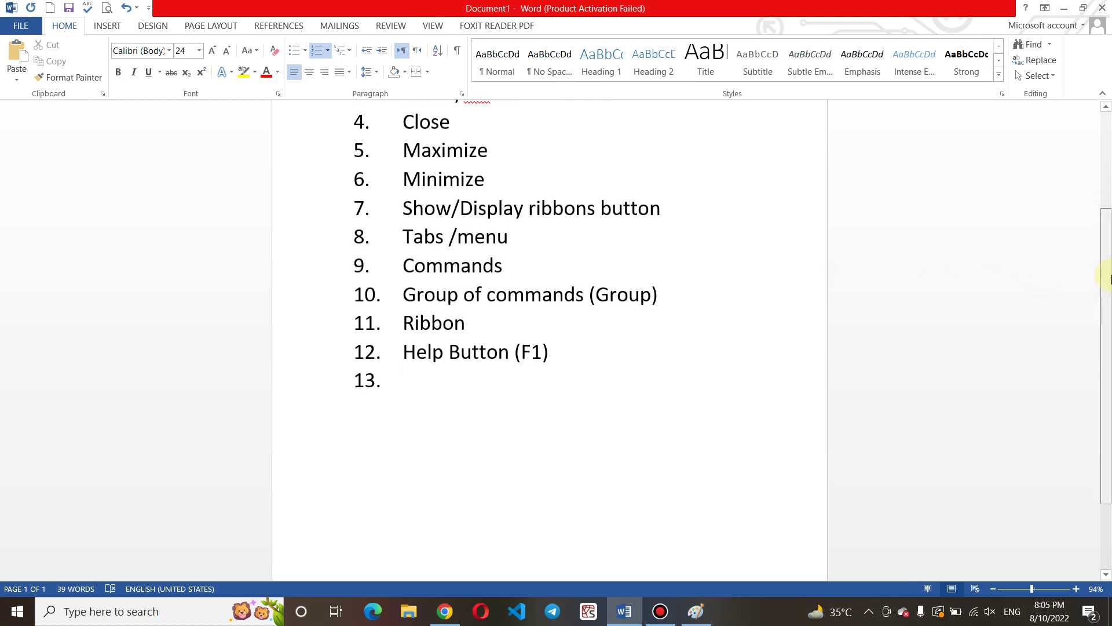
mouse_move(1105, 304)
left_mouse_down()
mouse_move(1108, 178)
mouse_move(1105, 385)
mouse_move(1107, 130)
mouse_move(1107, 310)
left_mouse_up()
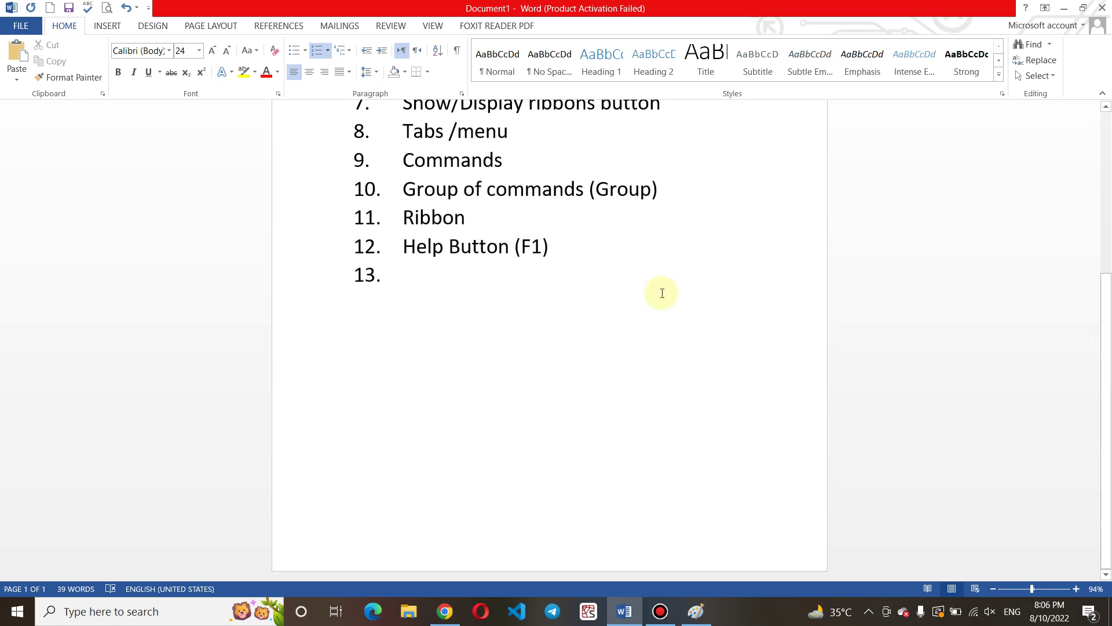
key("ctrl+Return")
key("ctrl+Return")
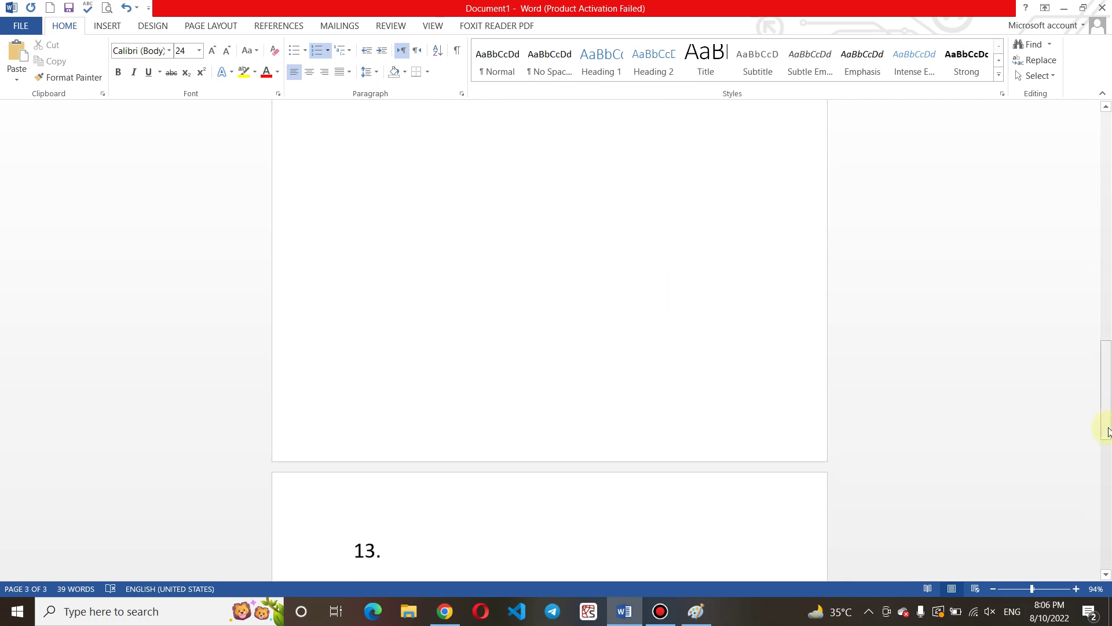
left_click_drag(1107, 406, 1108, 170)
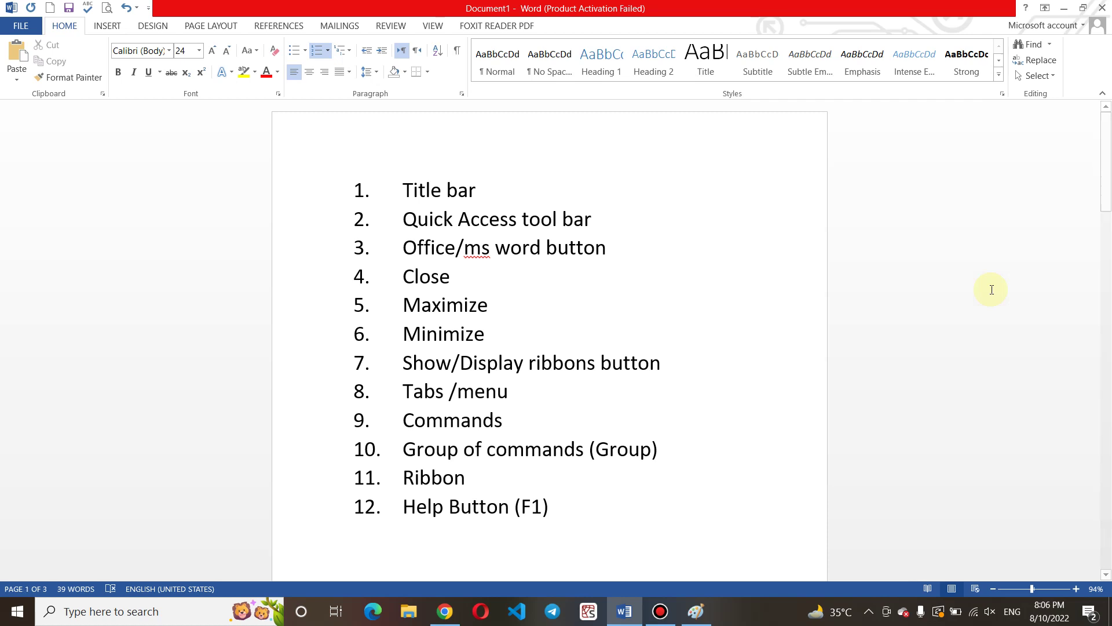
Enter "Scroll bar" as the thirteenth item of the numbered list
left_click(586, 510)
key("Return")
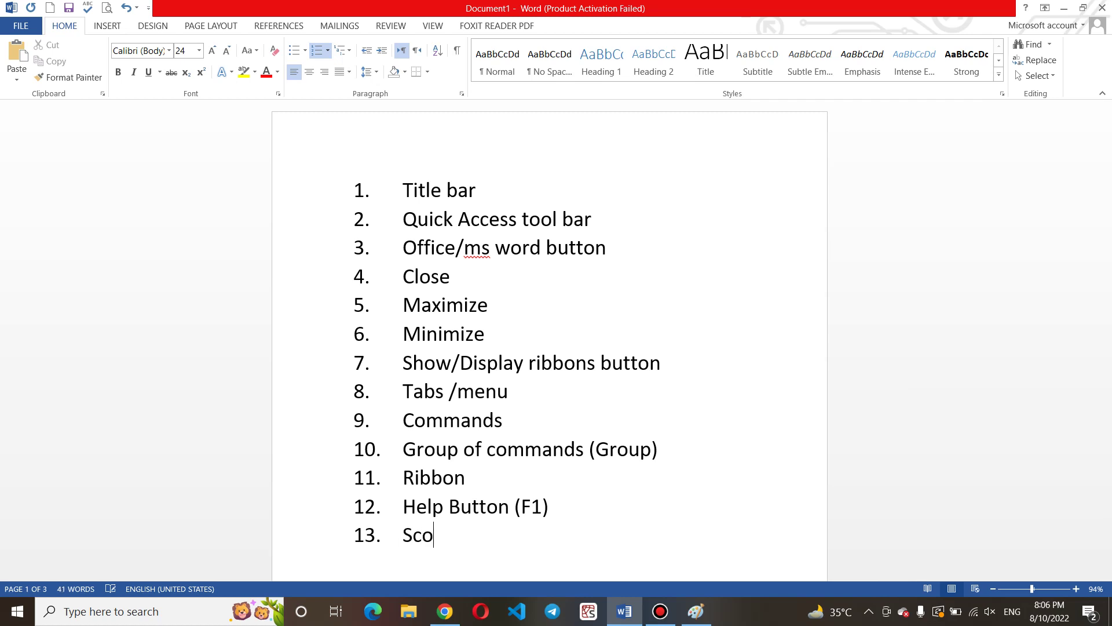
type("Scroll bar")
Switch to Paint and draw a black rectangle about 14 × 766 px around the vertical scroll bar area of the Word screenshot
left_click(699, 613)
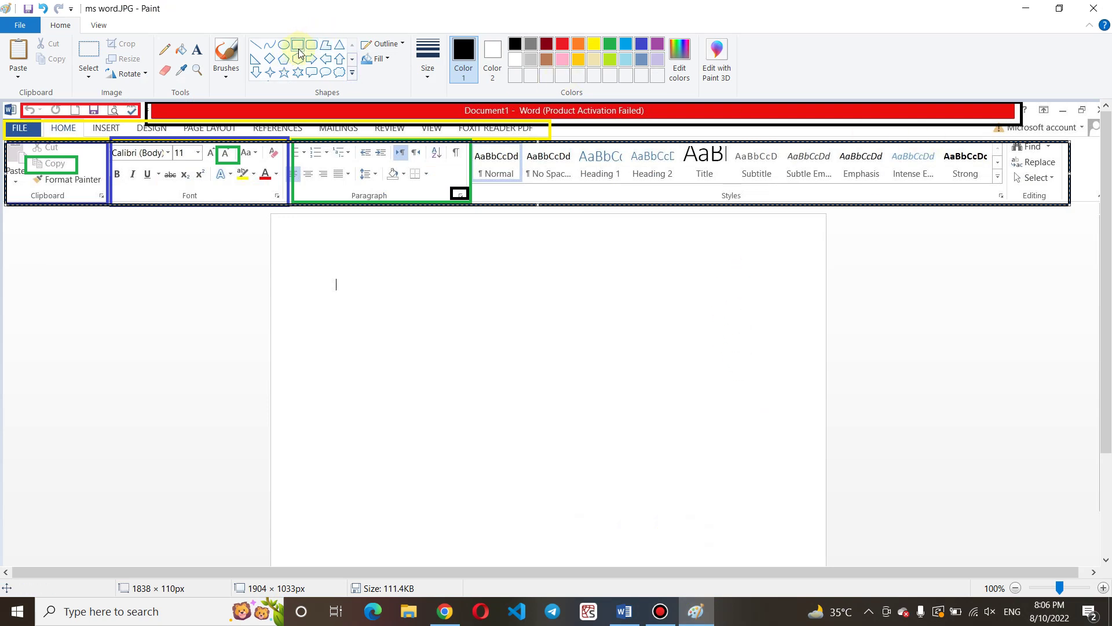
left_click(495, 263)
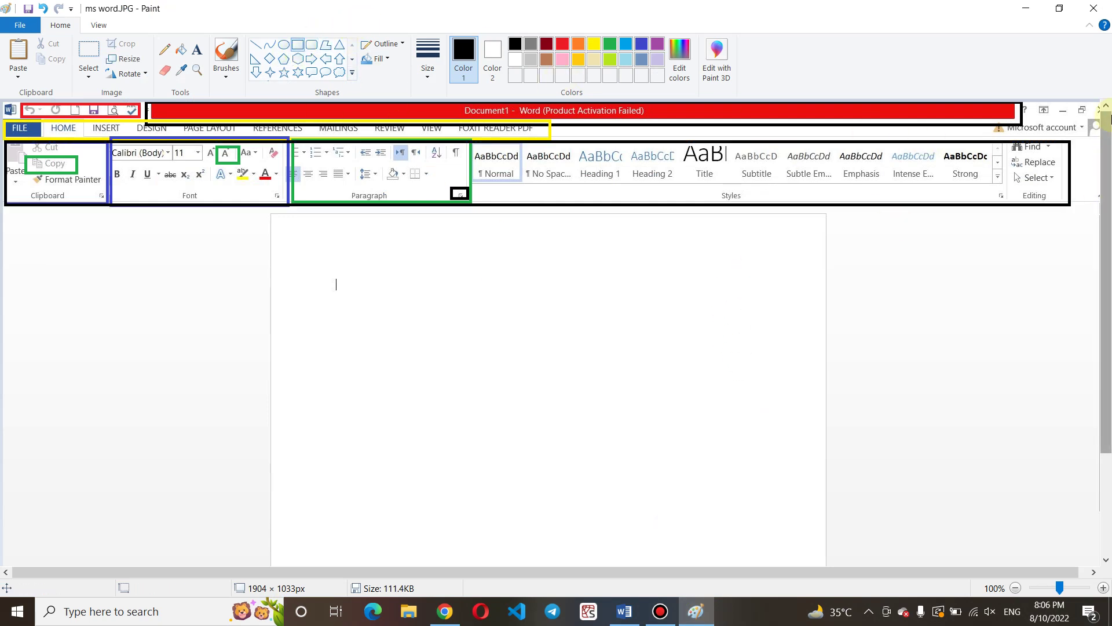
mouse_move(1094, 113)
left_mouse_down()
mouse_move(1106, 217)
mouse_move(1101, 554)
left_mouse_up()
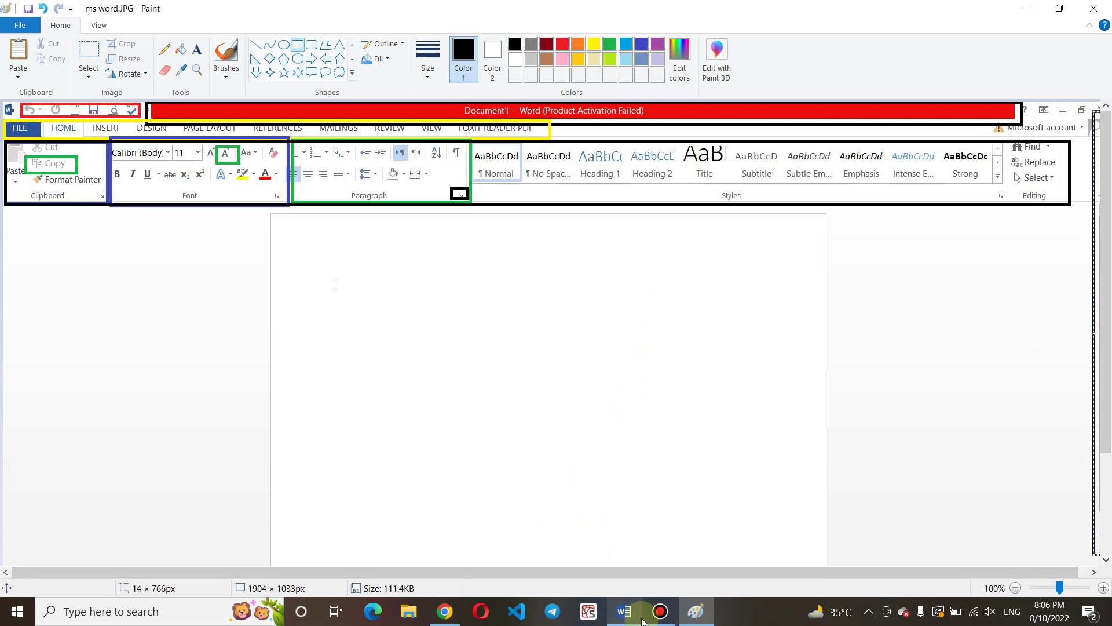
Switch back to Word and enter "Status" as the fourteenth item of the numbered list
left_click(624, 613)
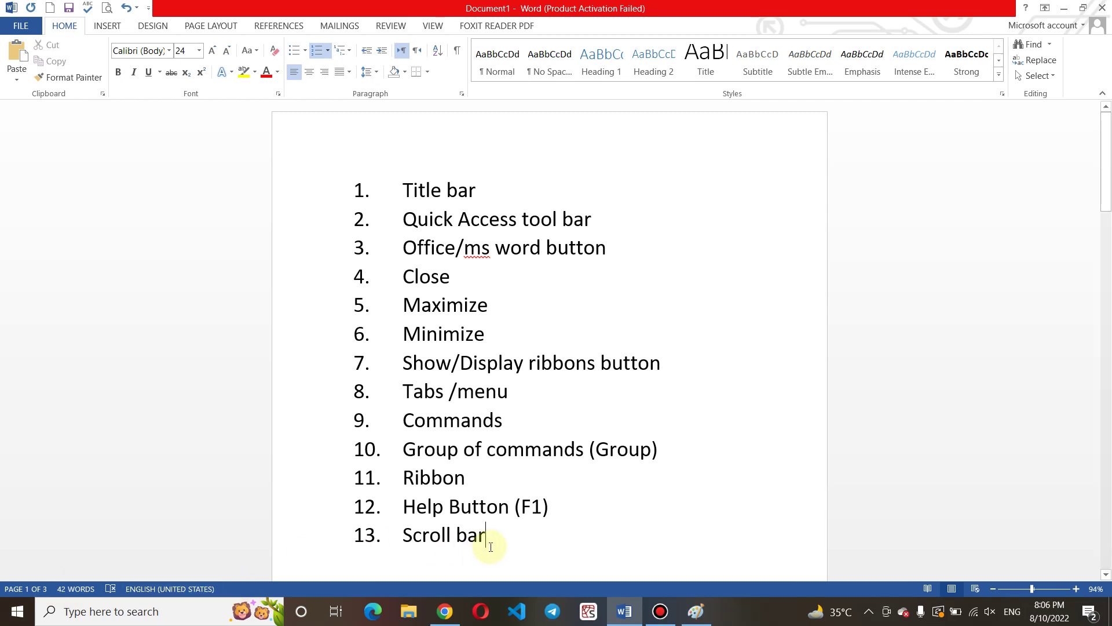
key("Return")
type("st")
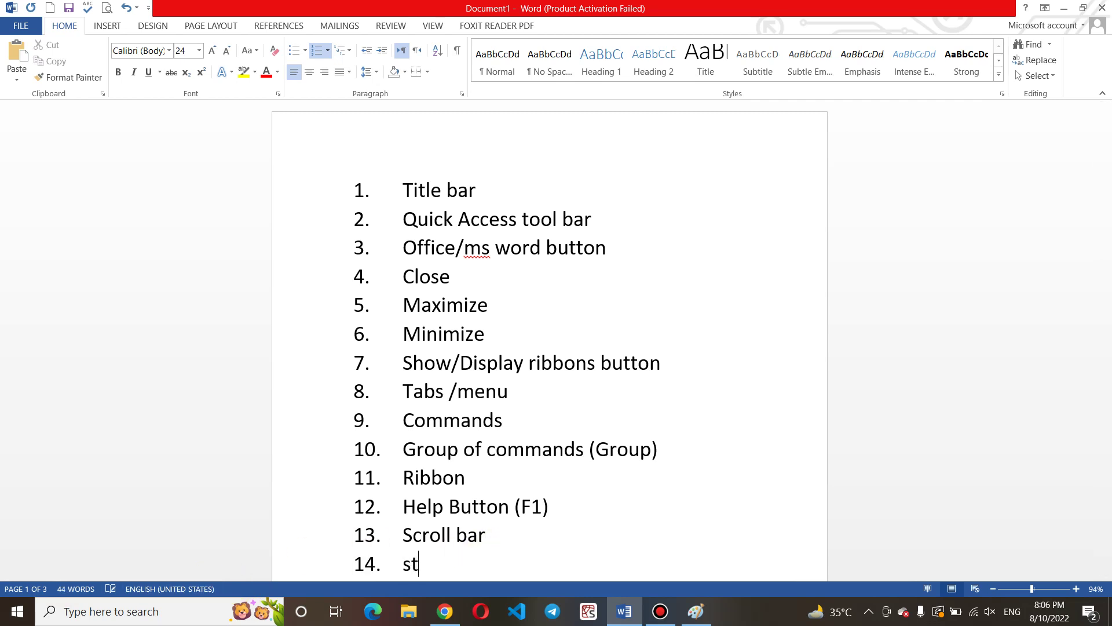
type("atus")
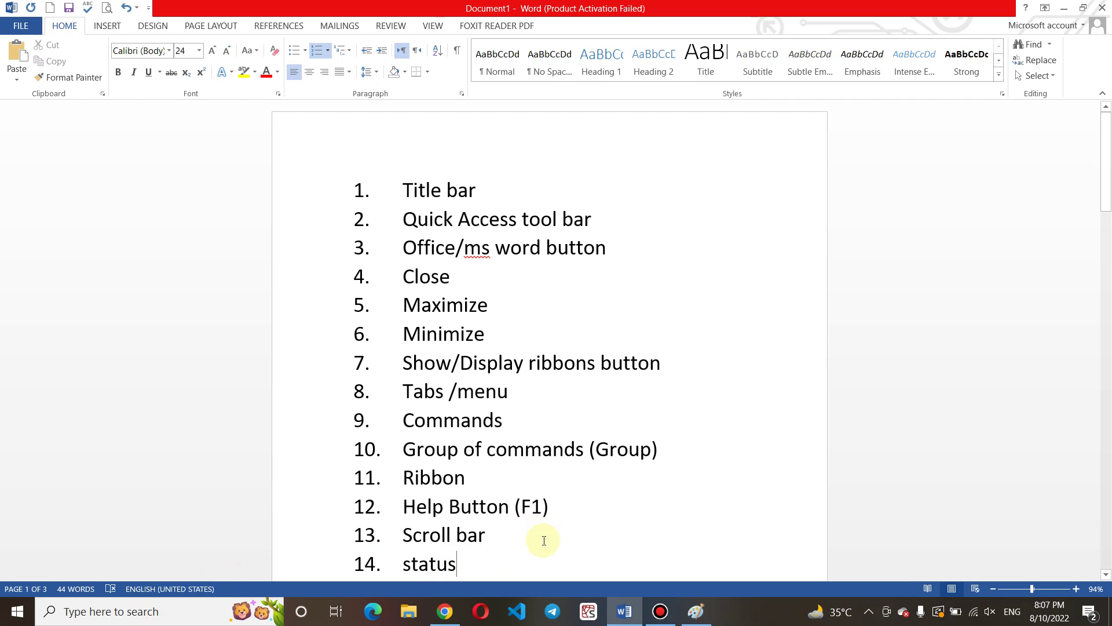
key("alt+shift")
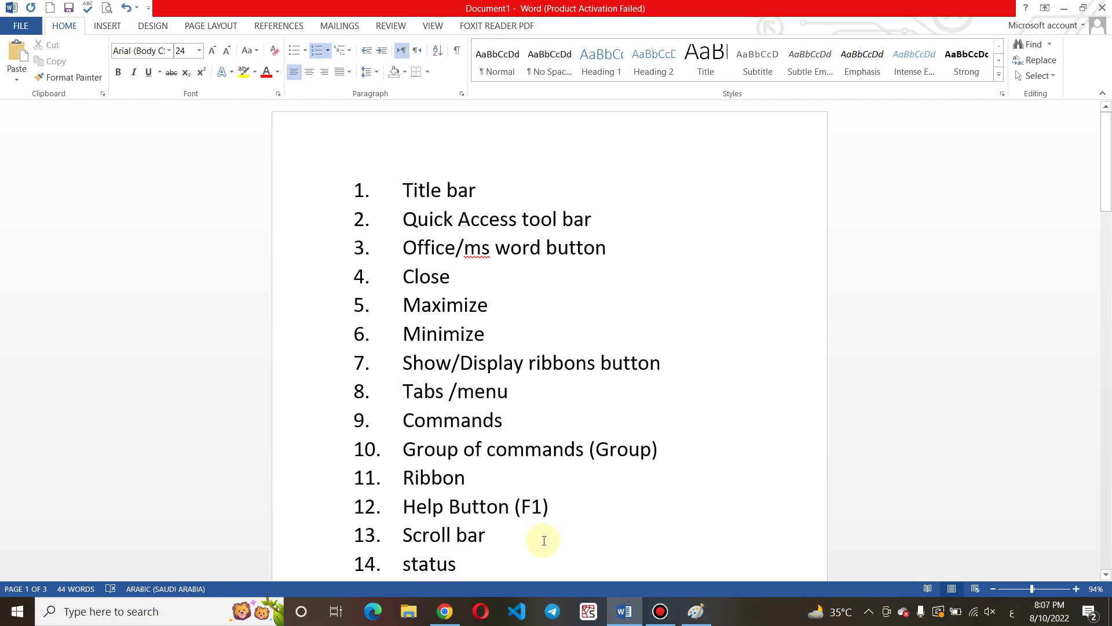
type("ا")
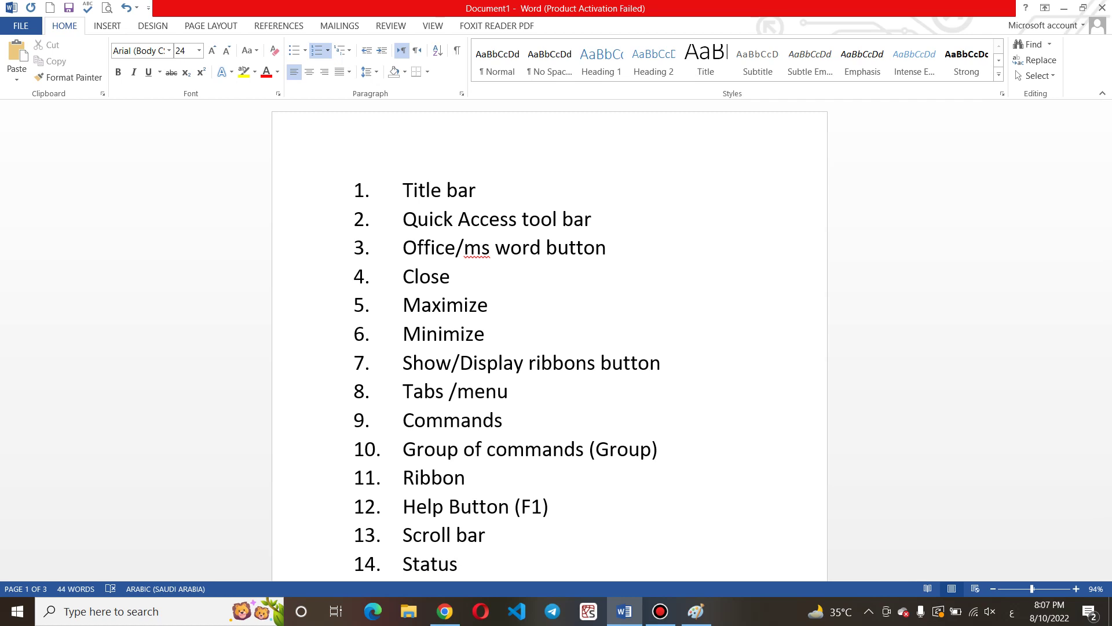
Set the keyboard language to English, complete the fourteenth list item as "Status bar" and start a fifteenth item
key("alt+shift")
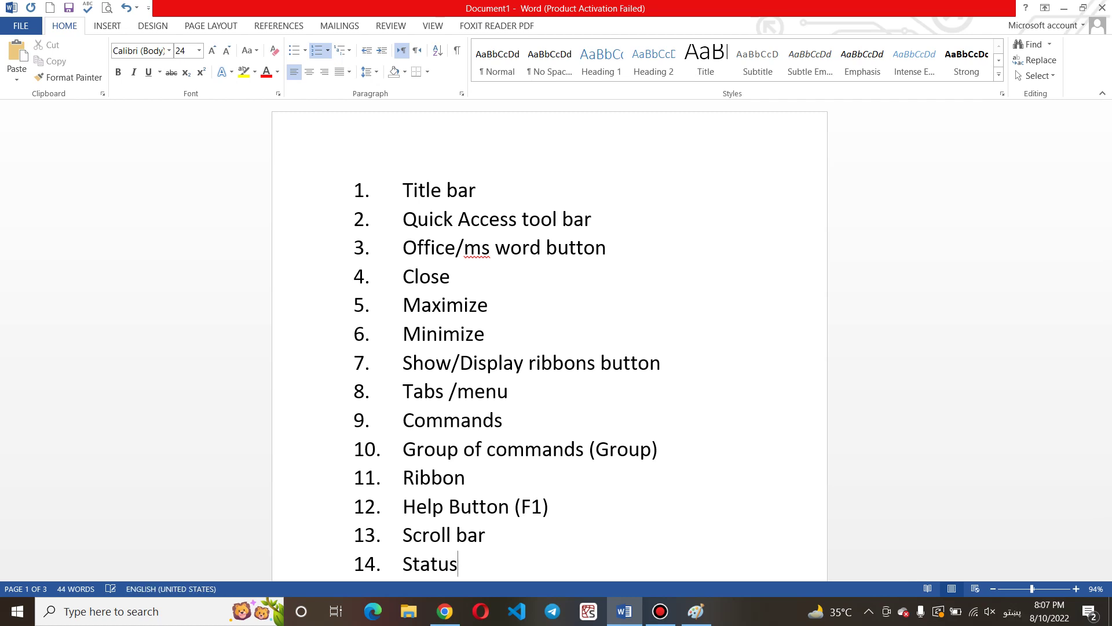
key("alt+shift")
key("alt+shift")
key("alt+shift")
key("alt")
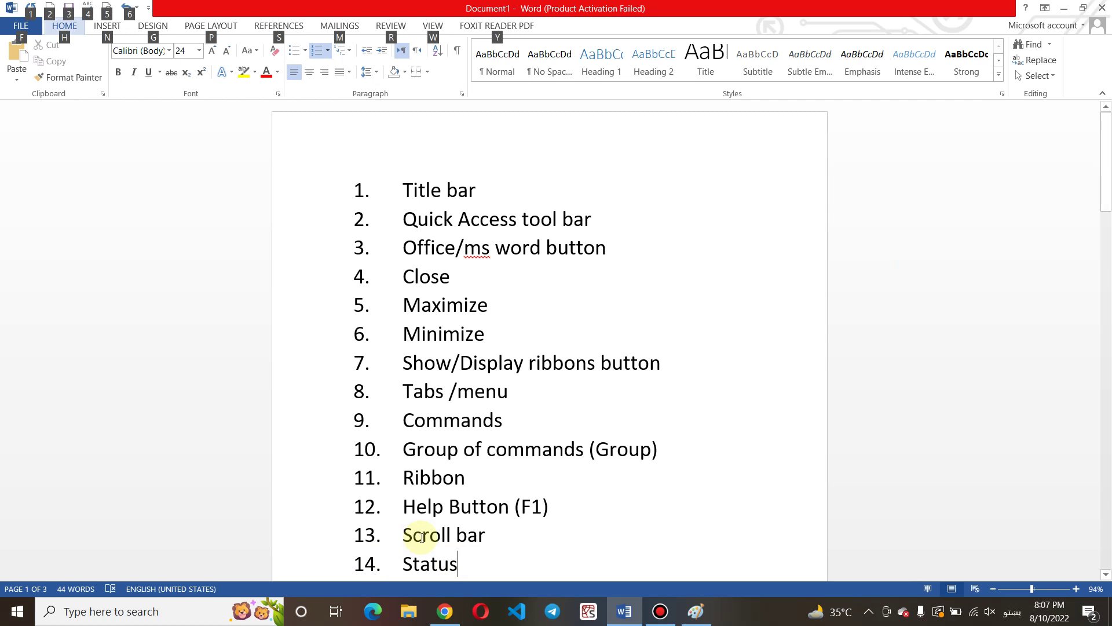
key("alt+shift")
key("alt+shift")
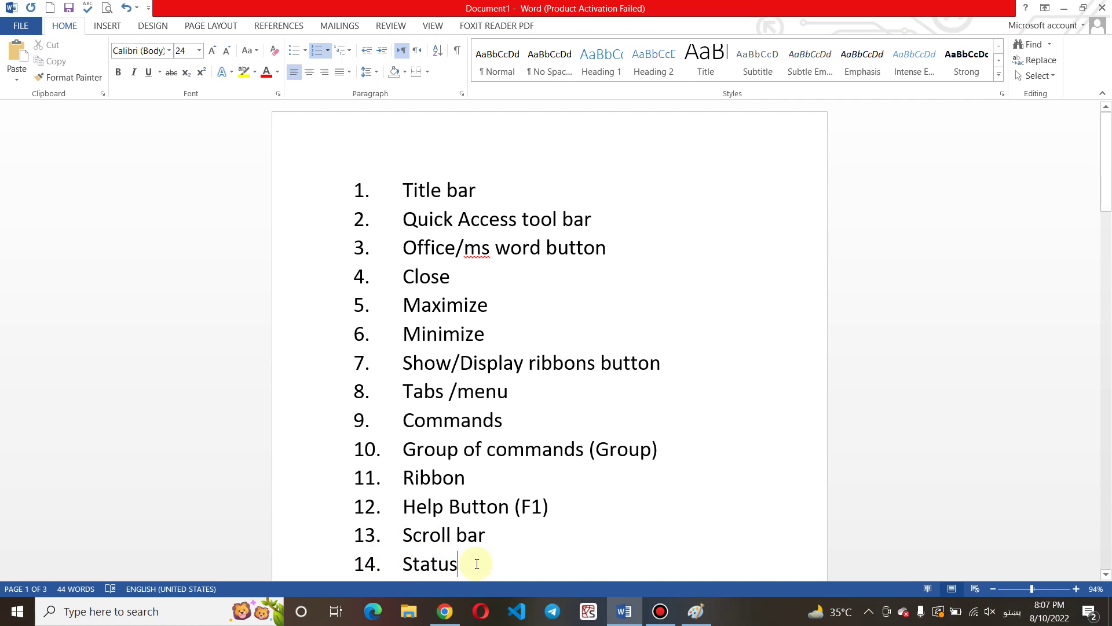
type("شذ")
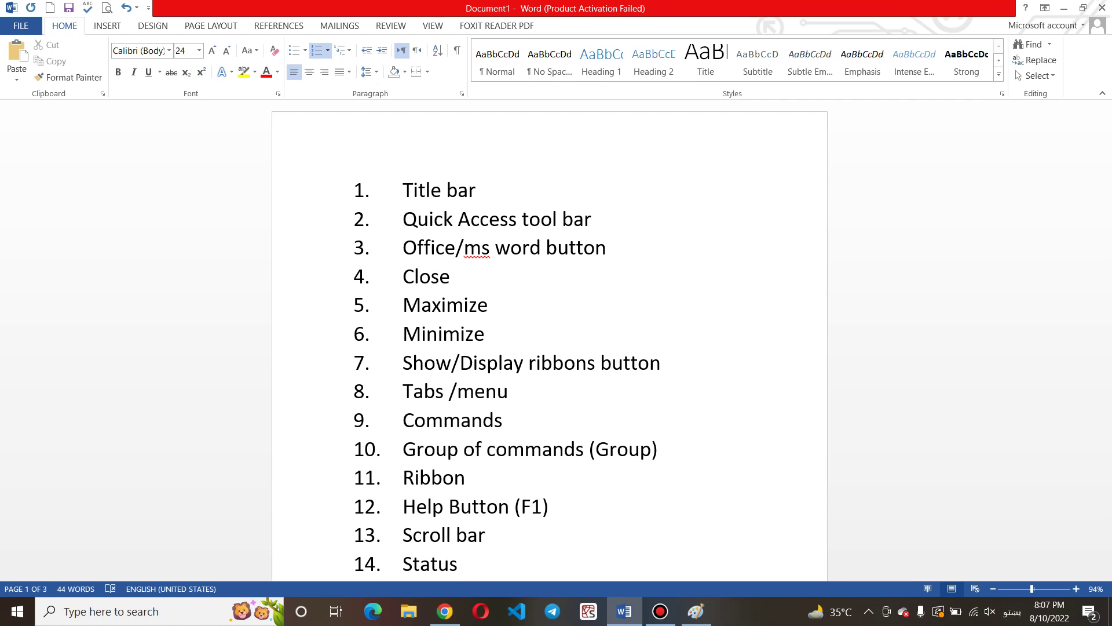
key("alt+shift")
type("bar")
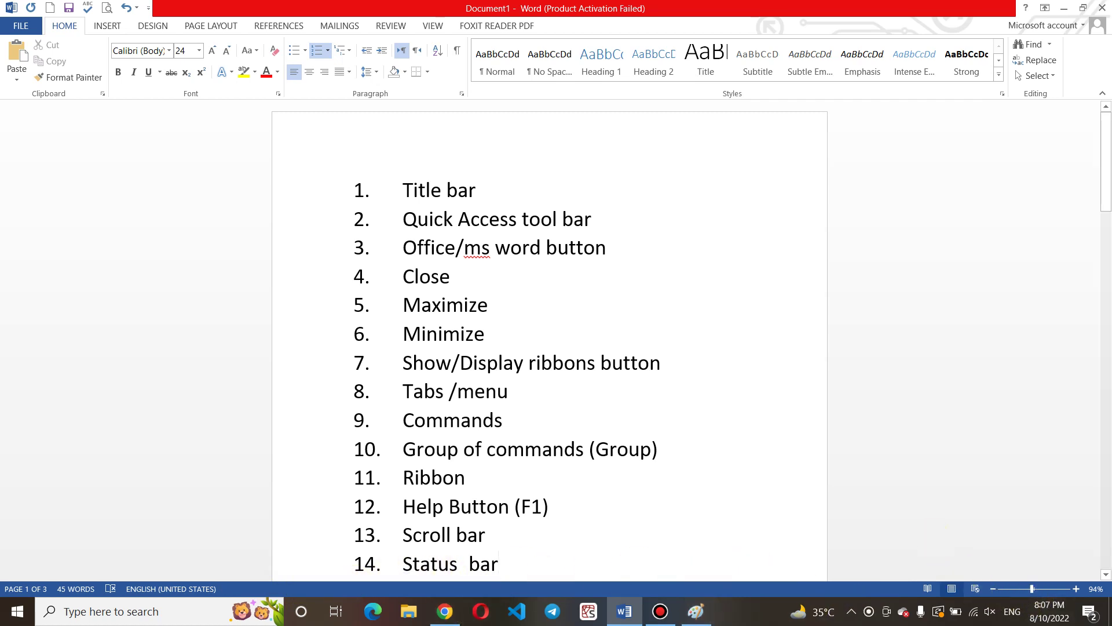
key("Return")
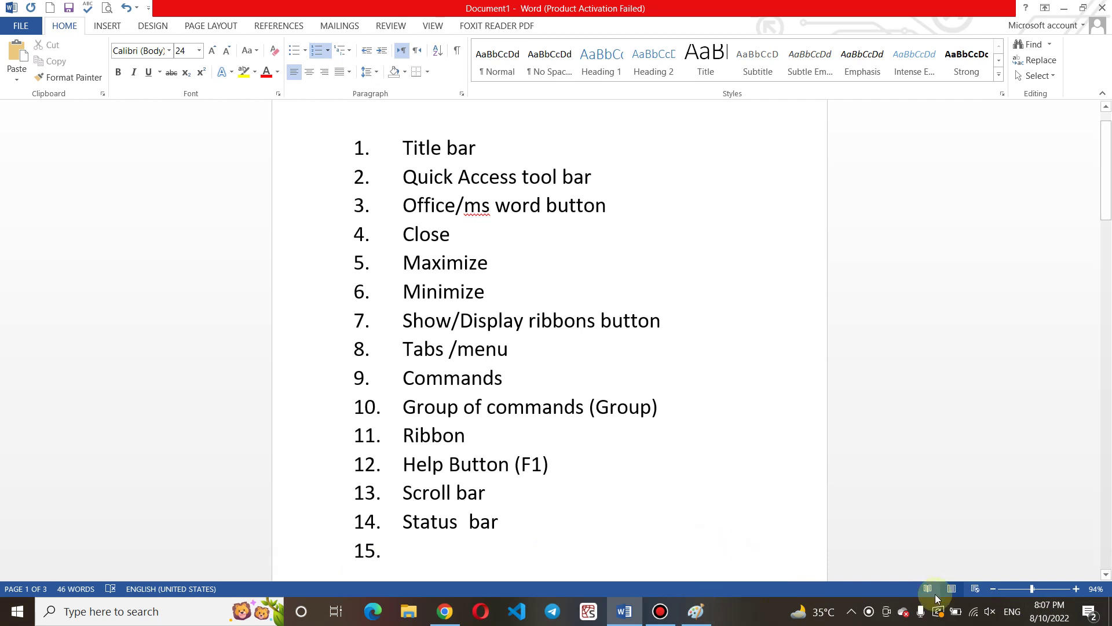
View the document in Web Layout and Read Mode, returning to Print Layout after each
left_click(975, 589)
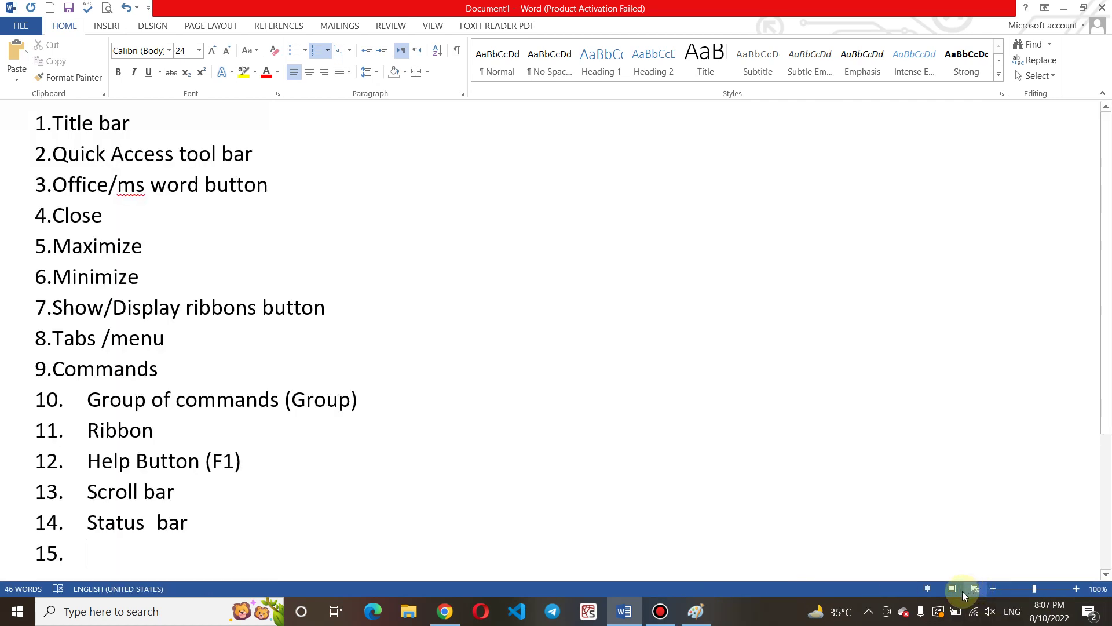
left_click(954, 590)
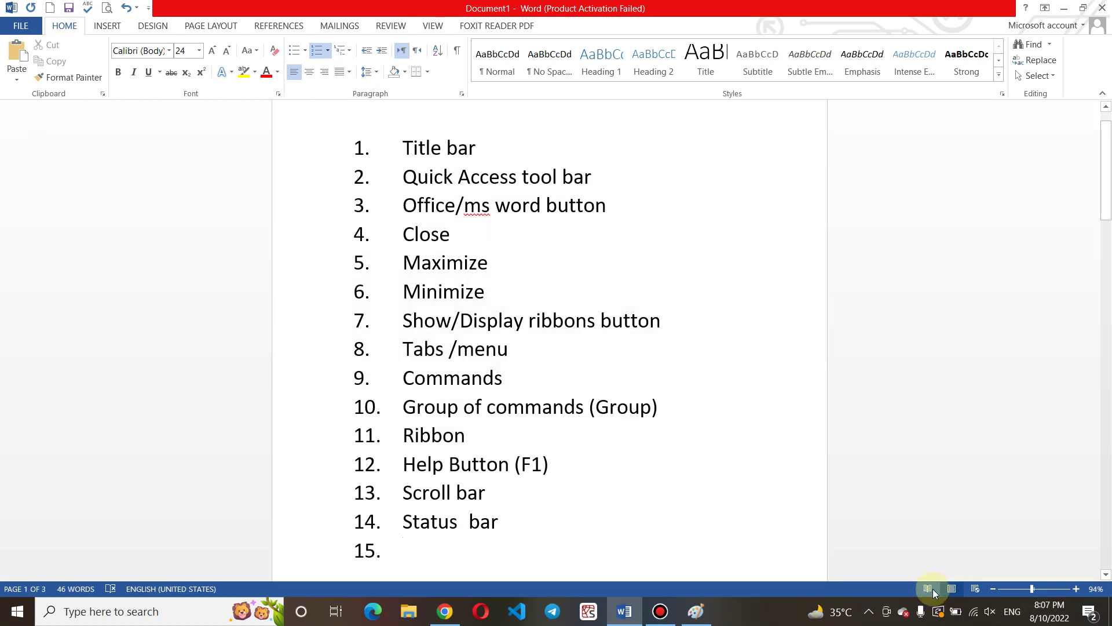
left_click(929, 589)
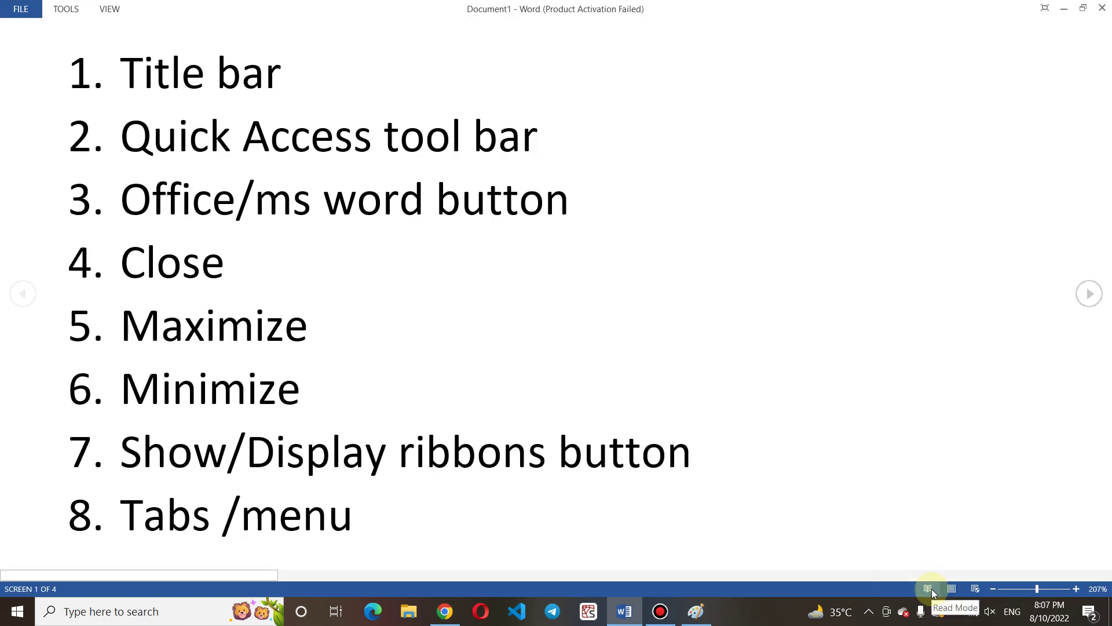
left_click(950, 589)
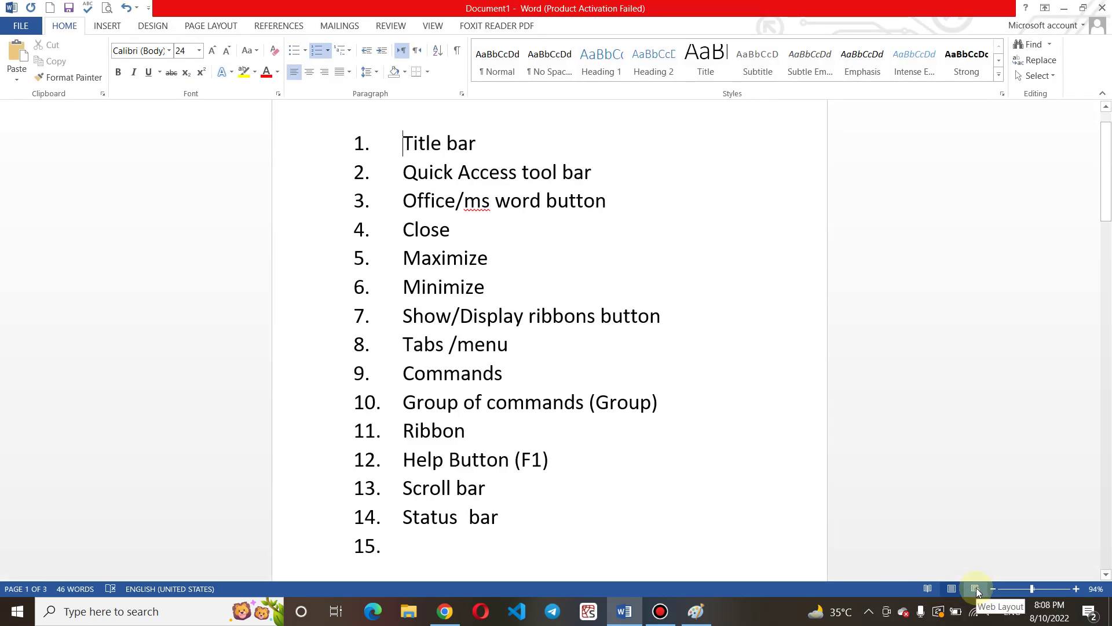
left_click(975, 588)
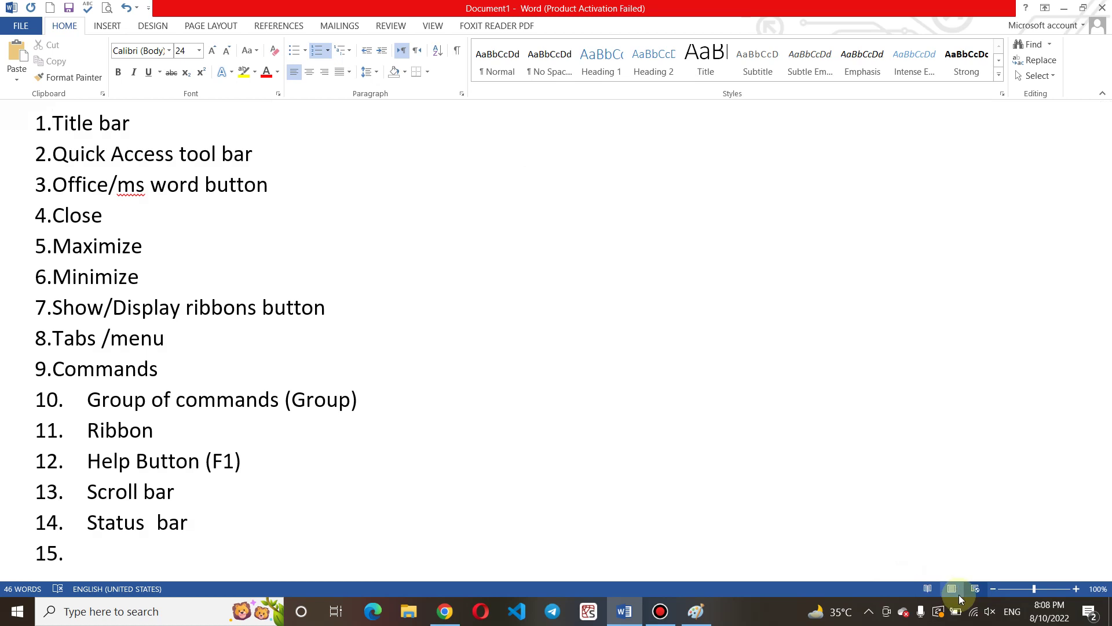
left_click(952, 588)
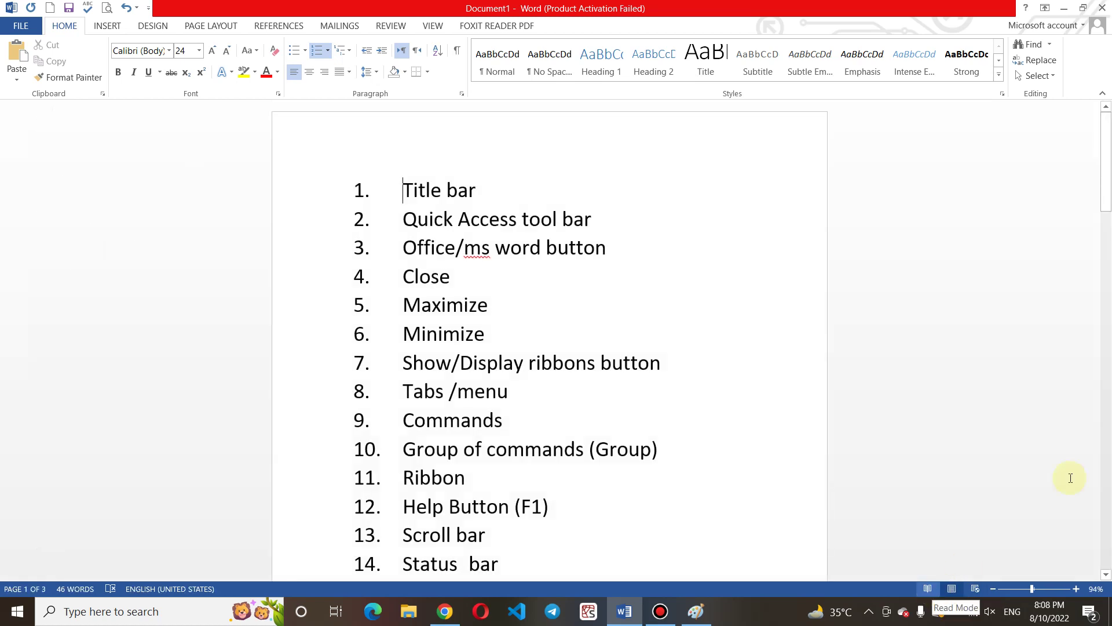
Enter "View tools / view bar" as the fifteenth item of the numbered list
left_click_drag(1105, 173, 1106, 230)
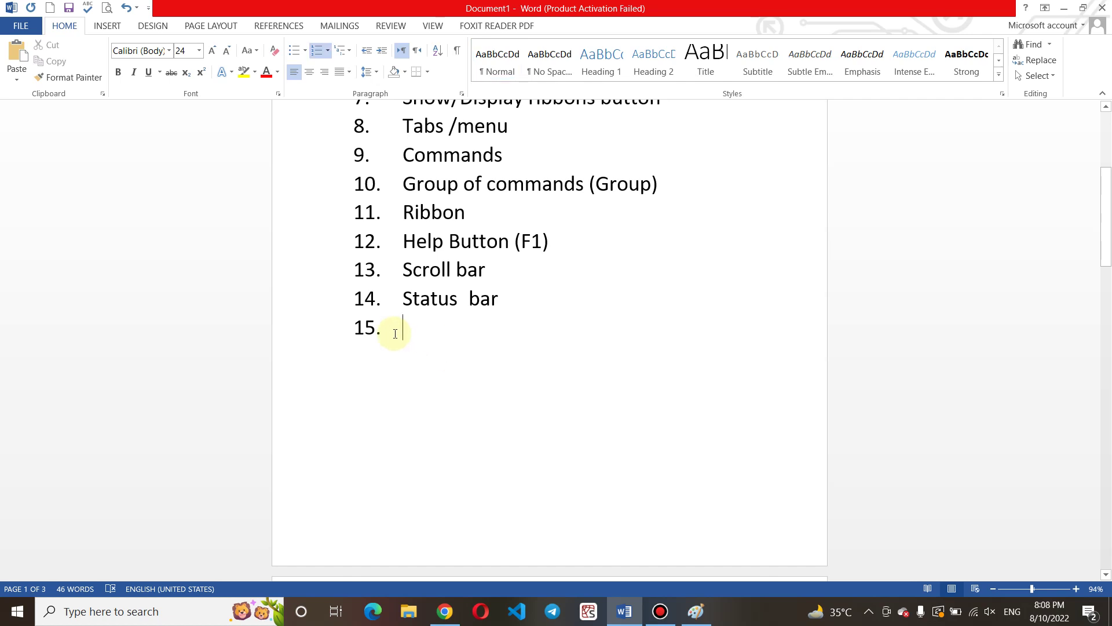
type("b")
key("BackSpace")
type("view t")
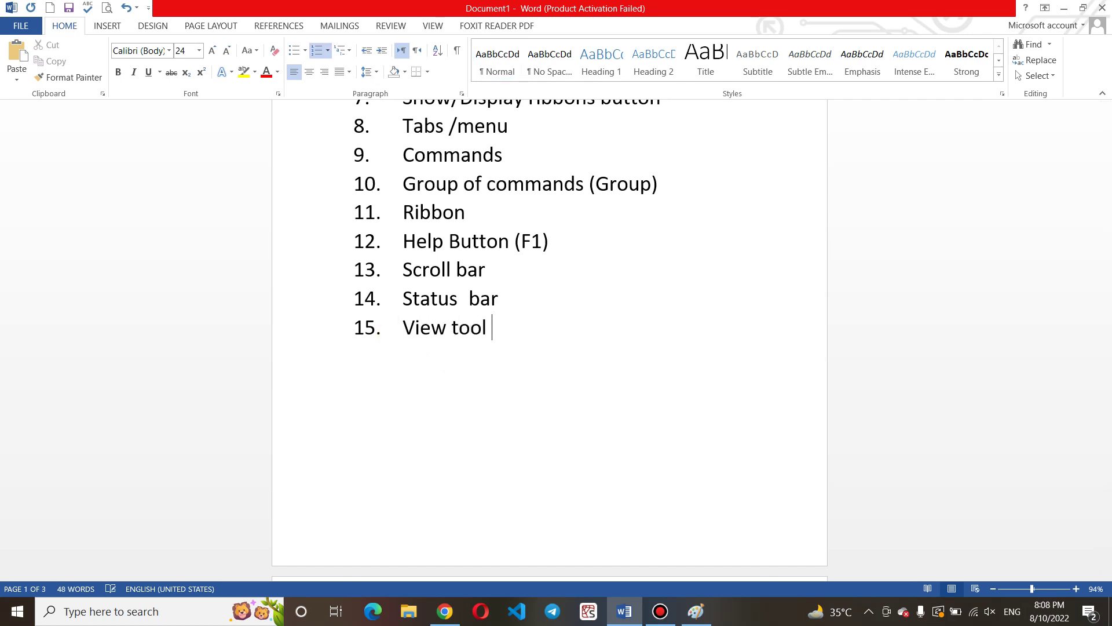
type("ool / vir")
key("BackSpace")
type("ew bar")
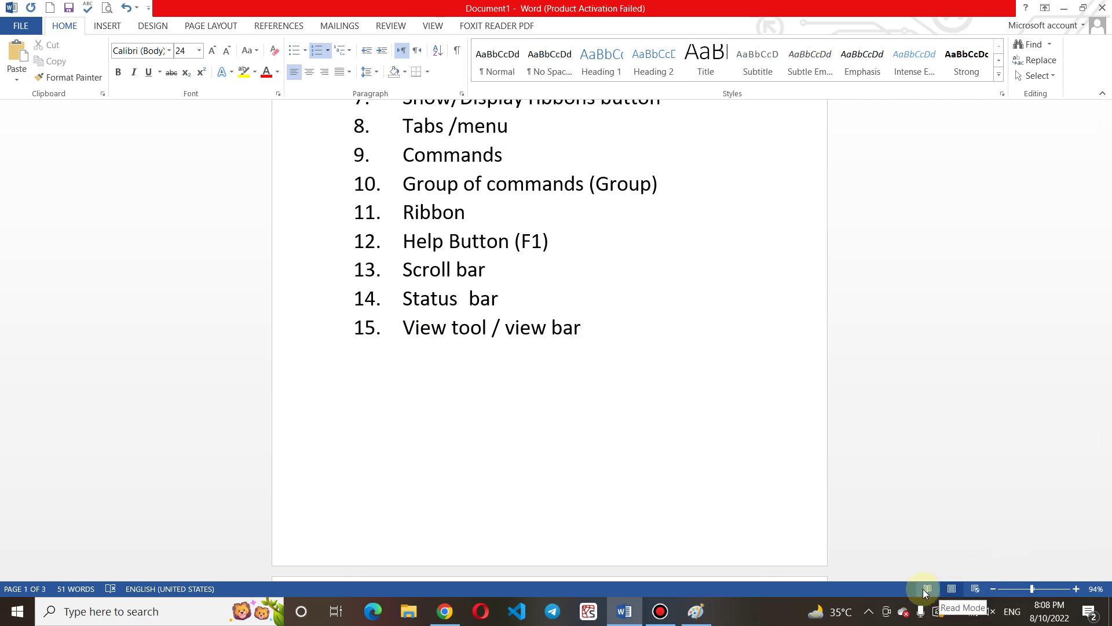
left_click(488, 326)
type("s")
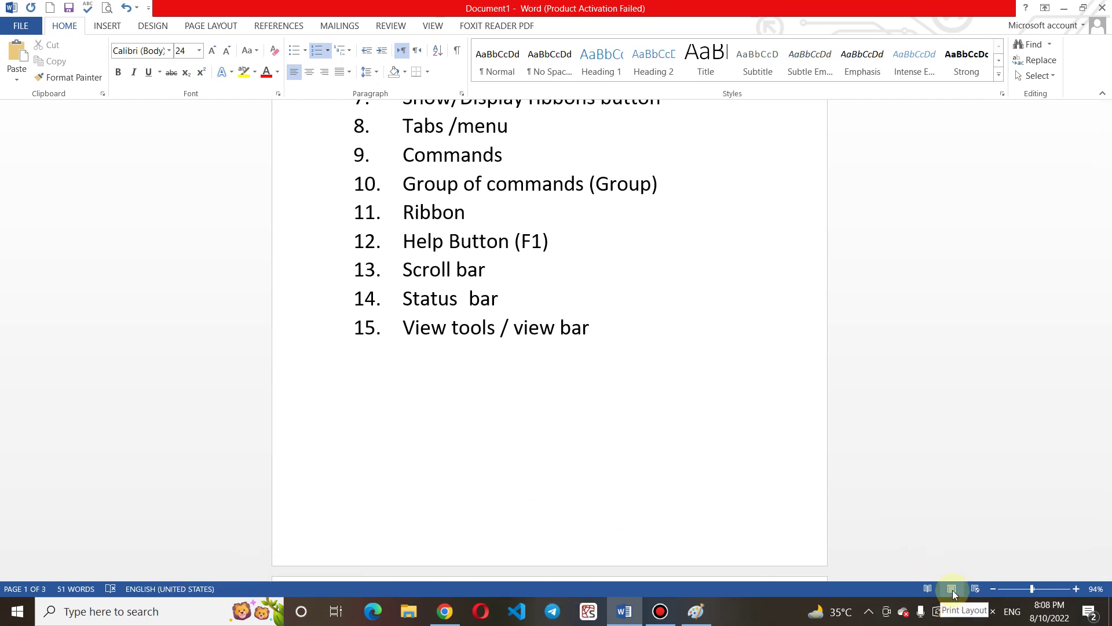
Try the zoom slider at different levels, from 474% down to 27%, and finish at about 96%
left_click_drag(1031, 590, 1017, 590)
left_click(1051, 588)
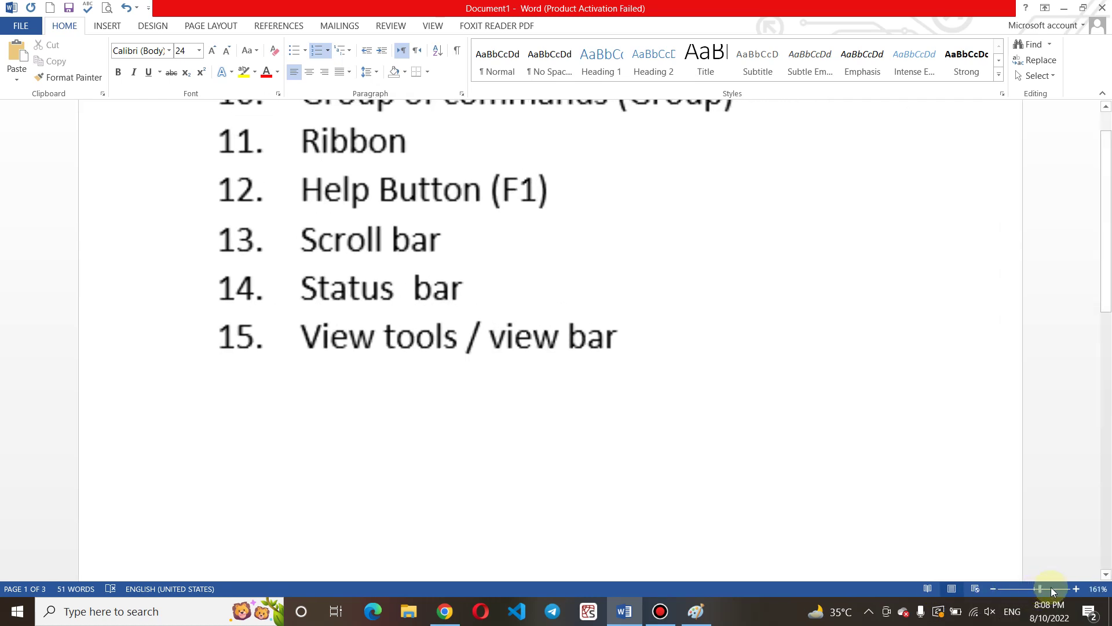
left_click(1061, 586)
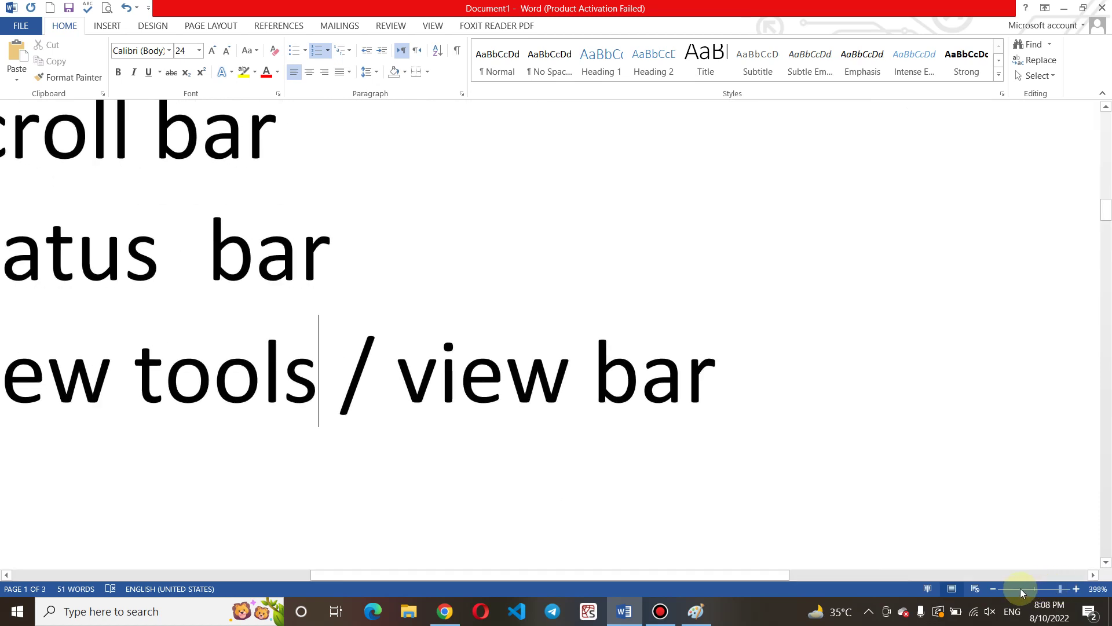
left_click(1021, 590)
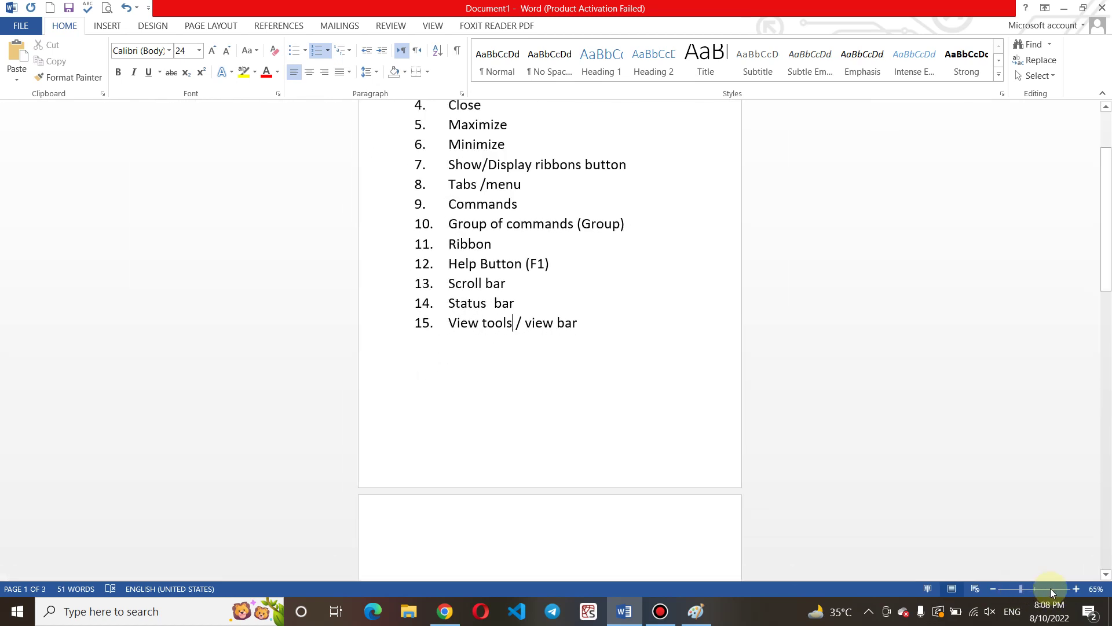
left_click(1051, 589)
left_click(1067, 589)
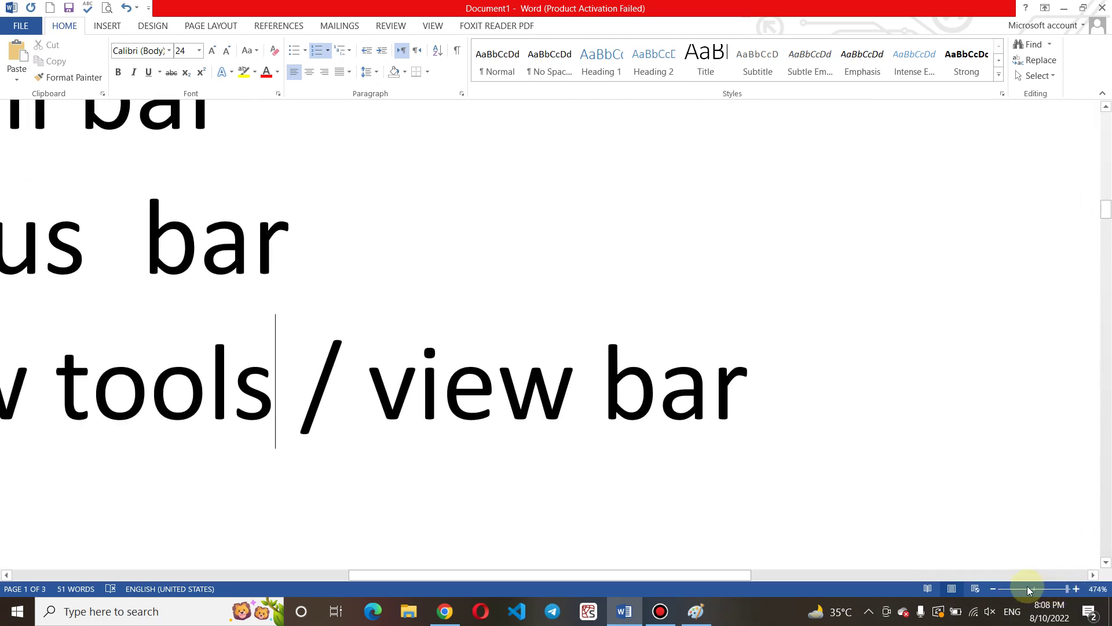
left_click(1009, 589)
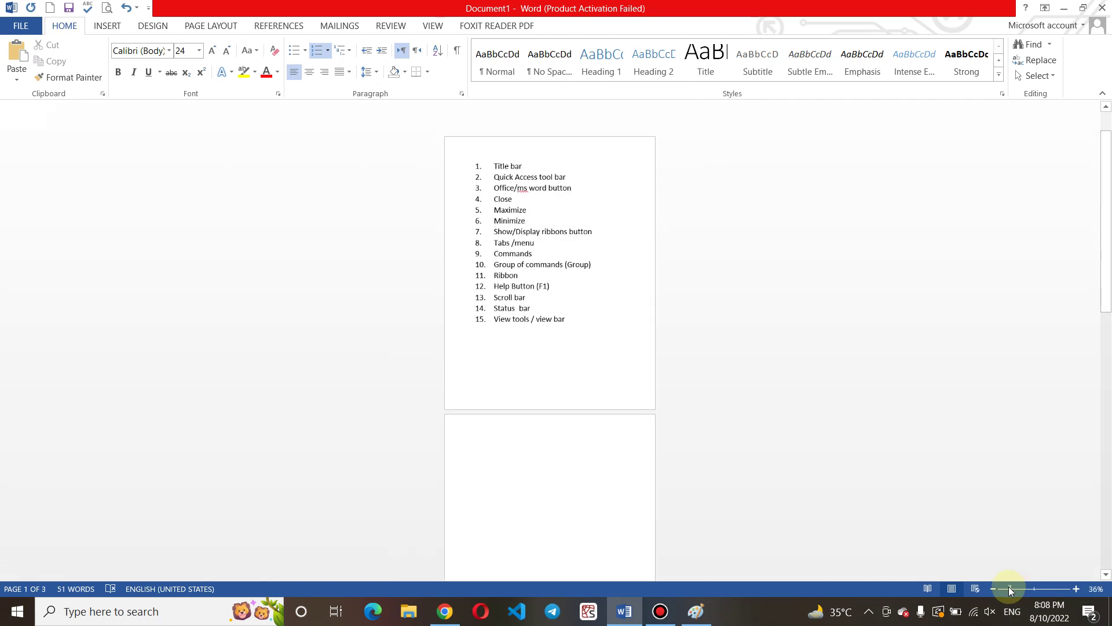
left_click(1006, 589)
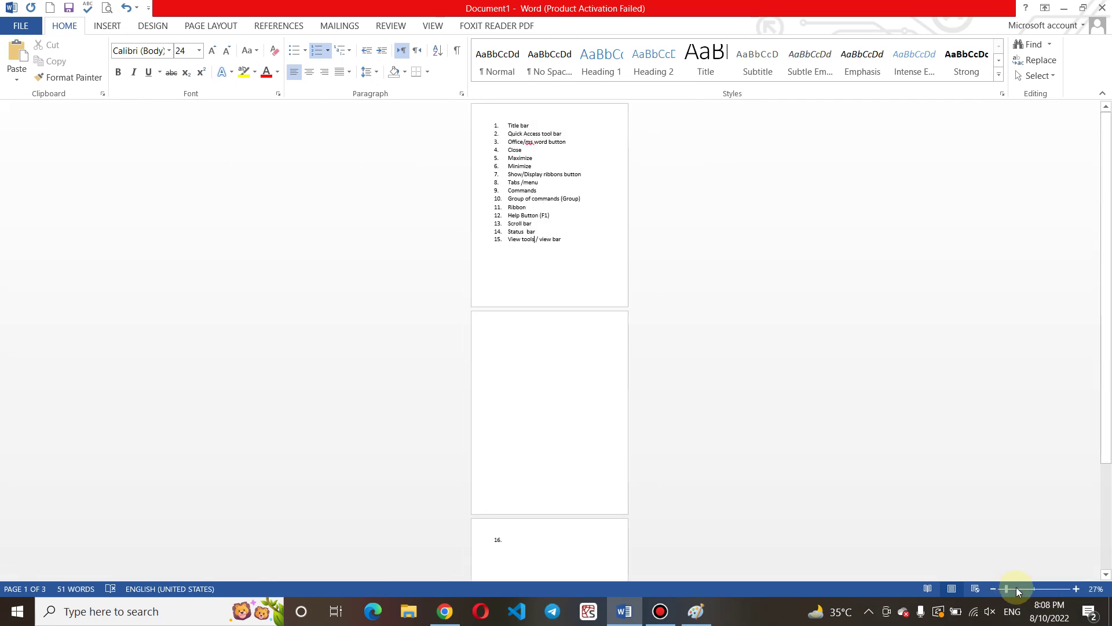
left_click(1033, 588)
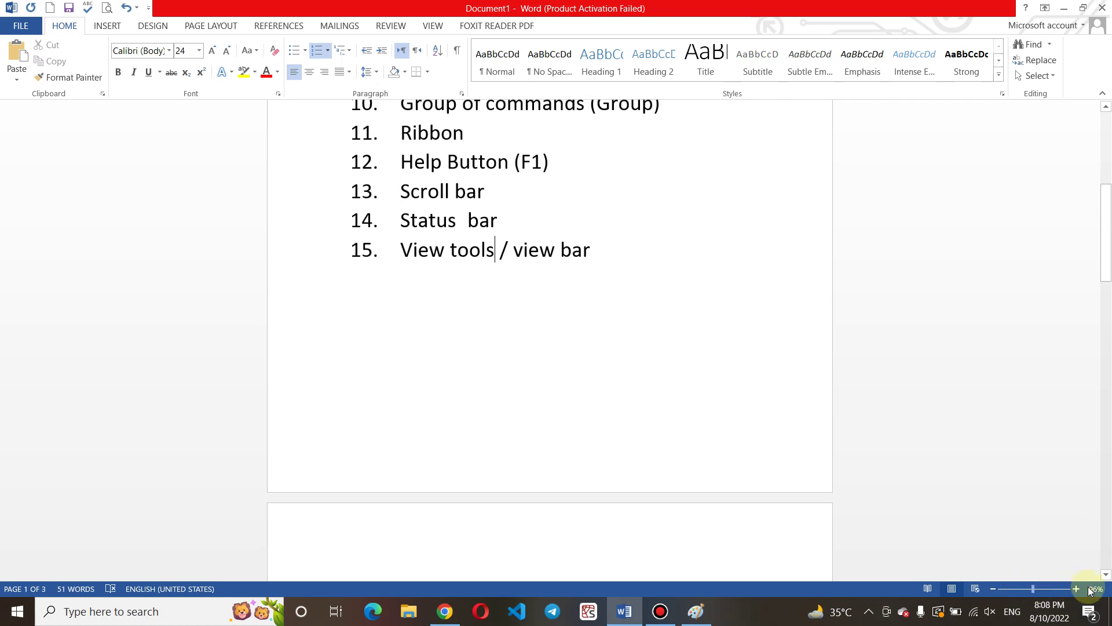
Zoom the document in stepwise to 140%, then back out stepwise to 110%
left_click(1076, 589)
left_click(1076, 589)
left_click(1076, 589)
left_click(1076, 588)
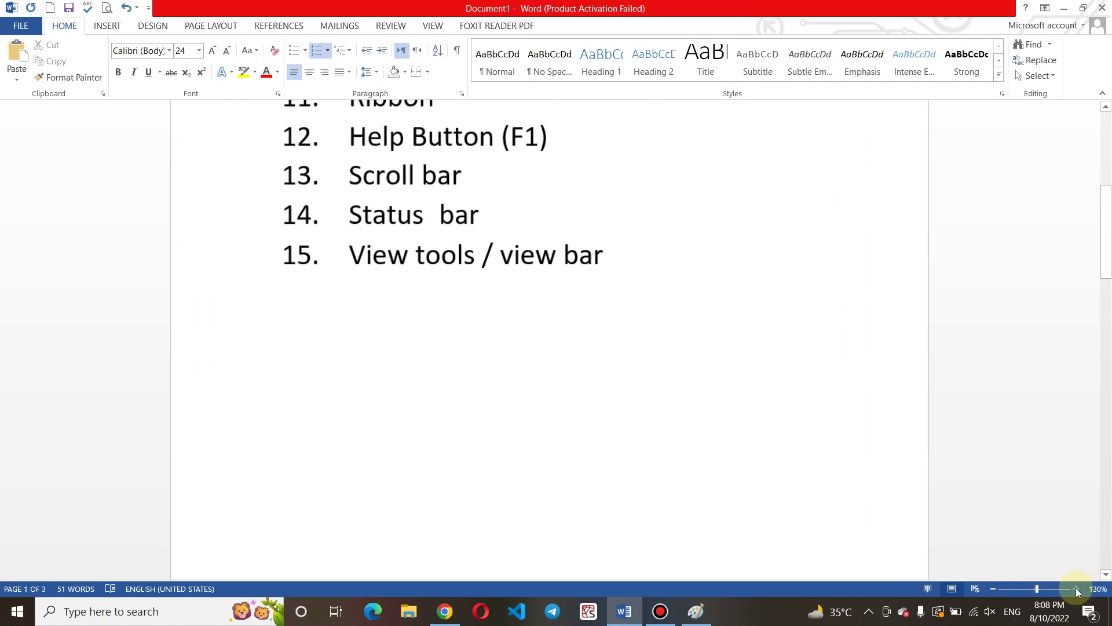
left_click(1076, 589)
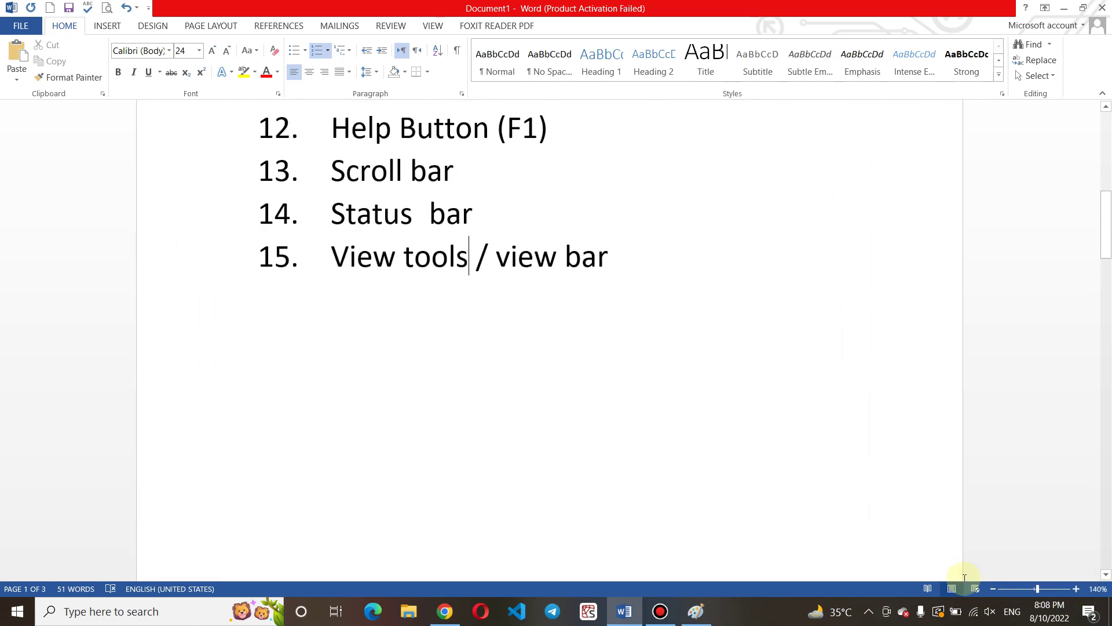
left_click(993, 589)
left_click(992, 589)
left_click(992, 588)
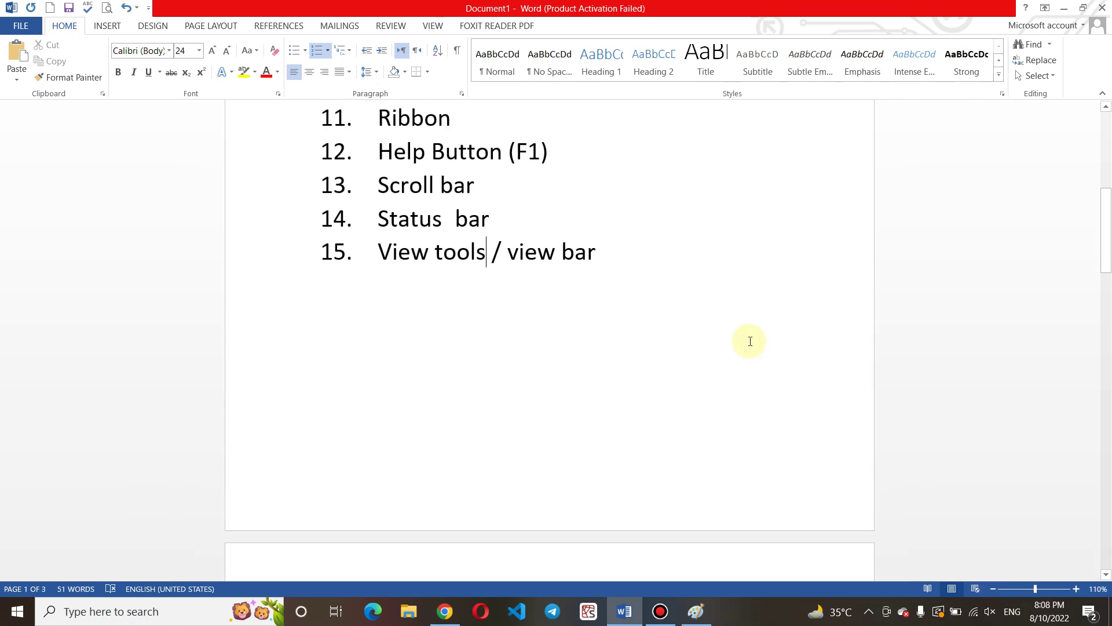
Add "Zoom -/+ zoom in/ zoom out" as the sixteenth item of the numbered list
key("Return")
type("zoo")
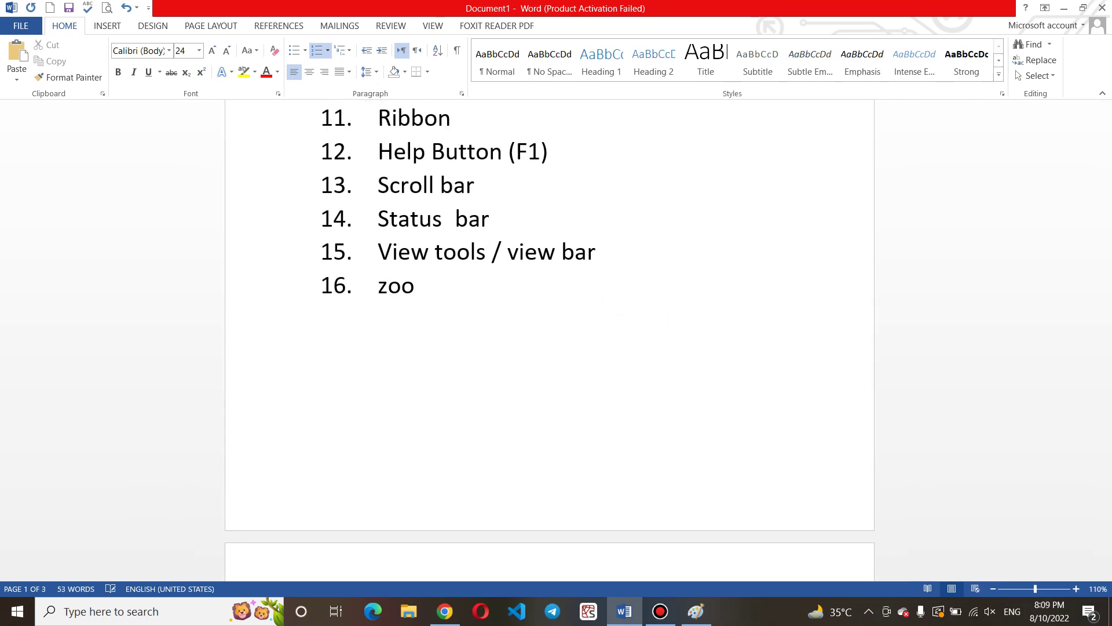
type("m -/+")
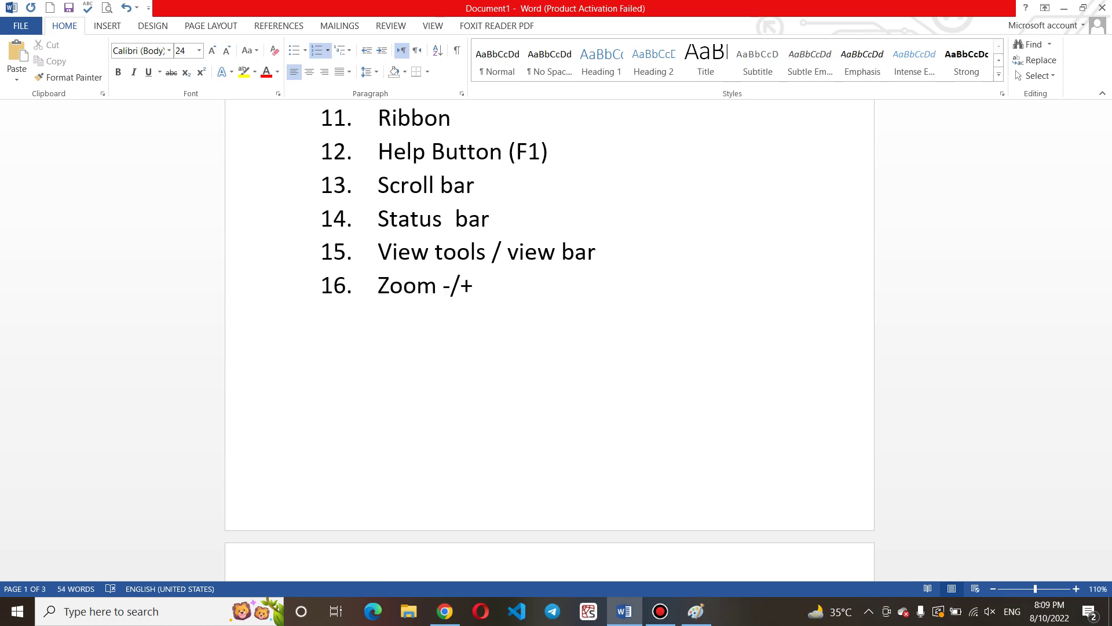
type(" zoom on ")
type("in/ z")
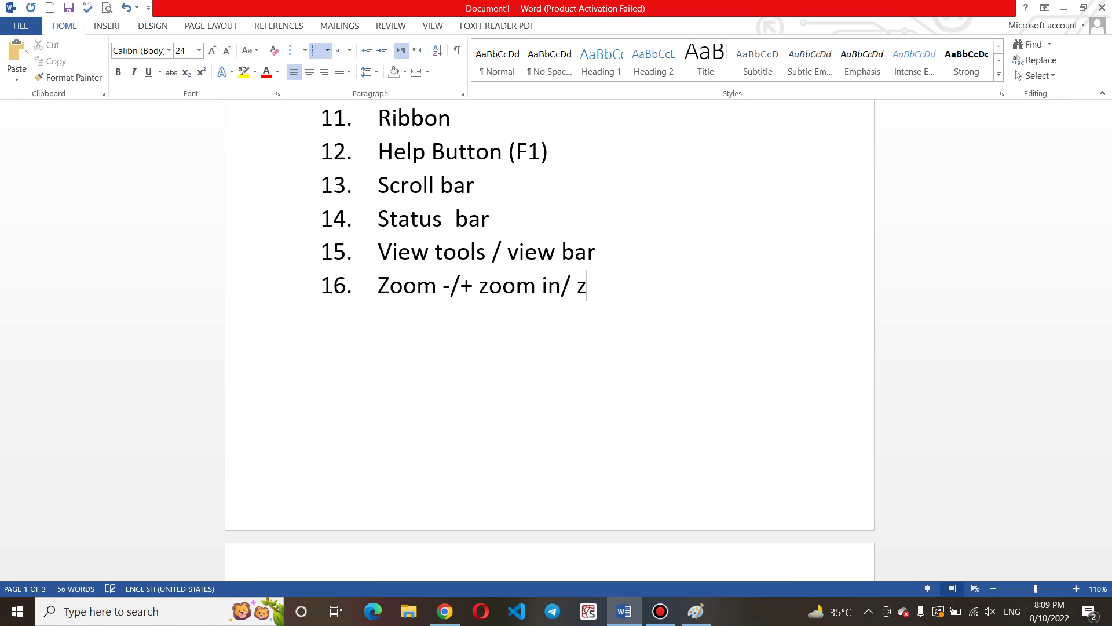
type("oom out")
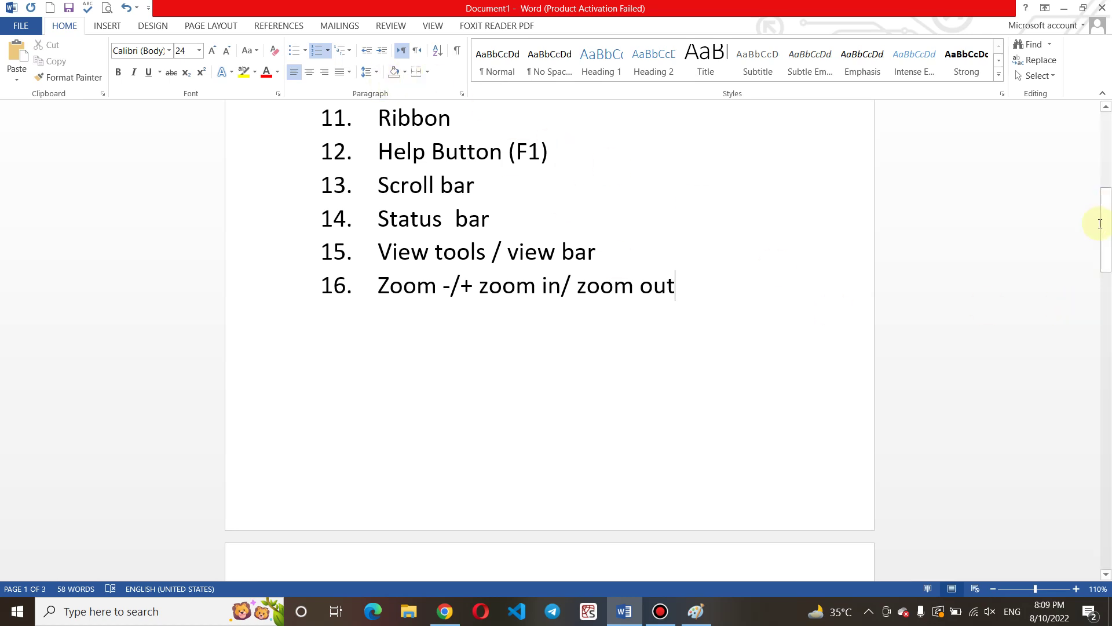
Insert an unnumbered line above the first list item and enter the heading "MS WORD Envirnment" there
left_click_drag(1101, 224, 1100, 143)
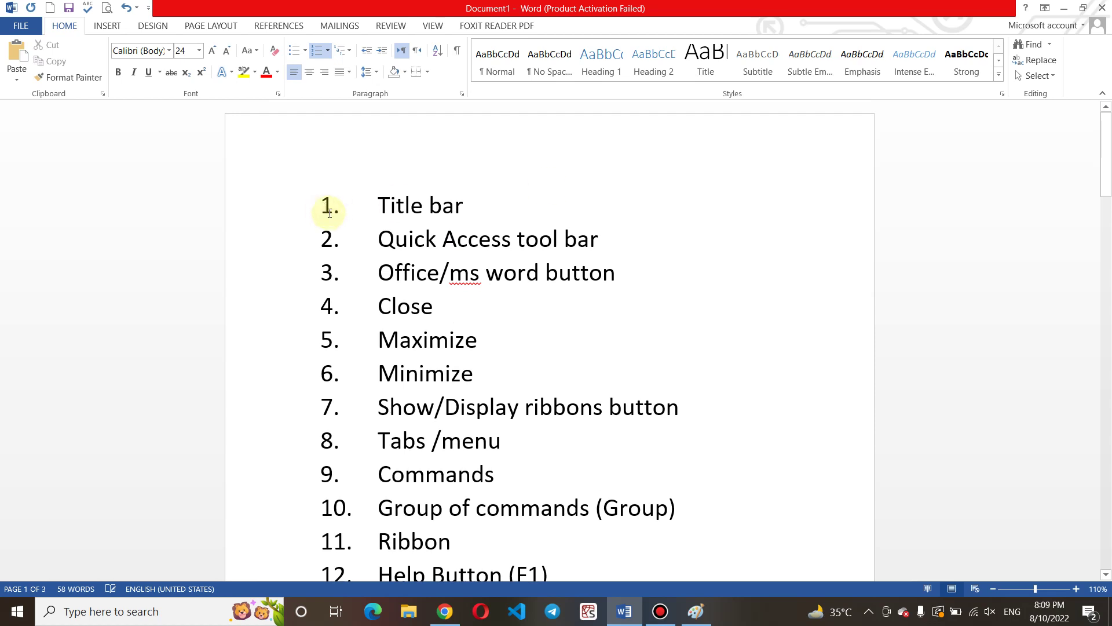
type("\\")
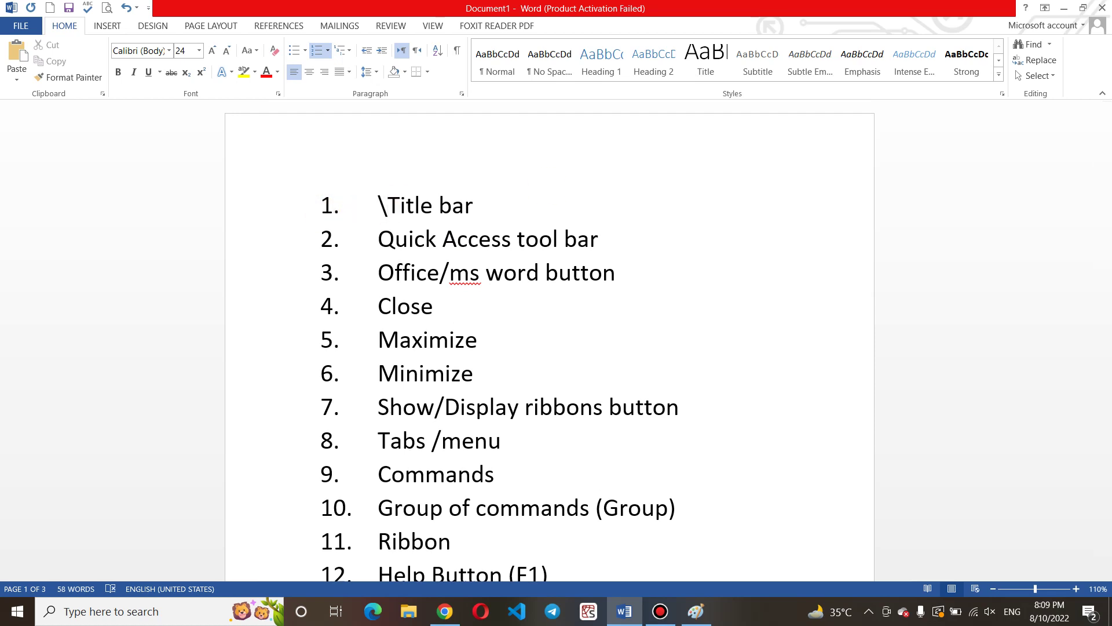
key("BackSpace")
key("Return")
left_click(382, 210)
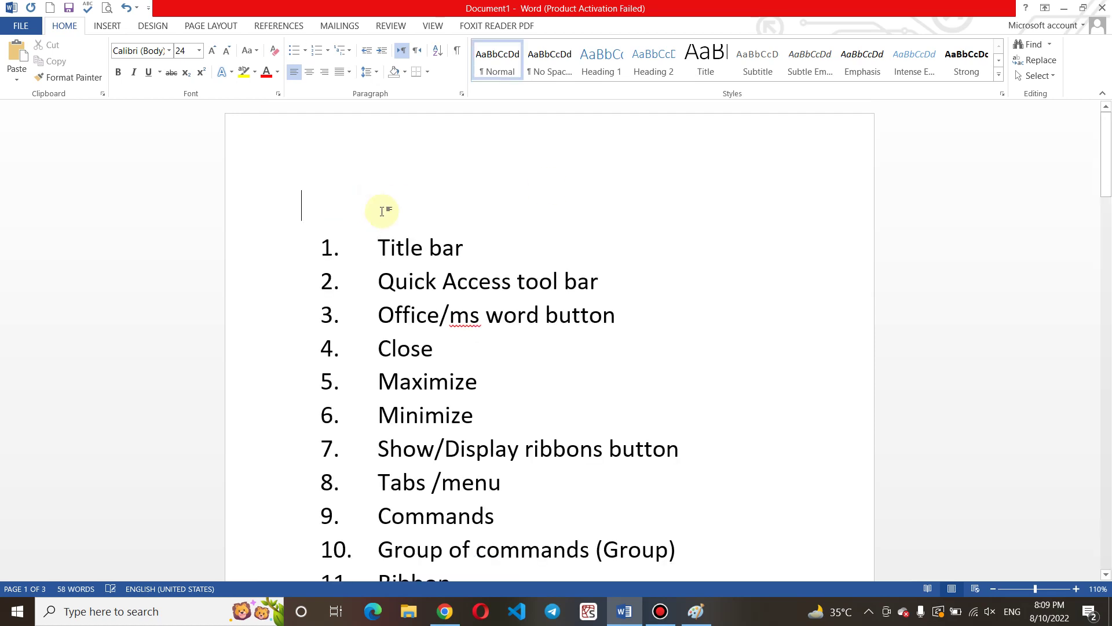
type("MS WORD Envi")
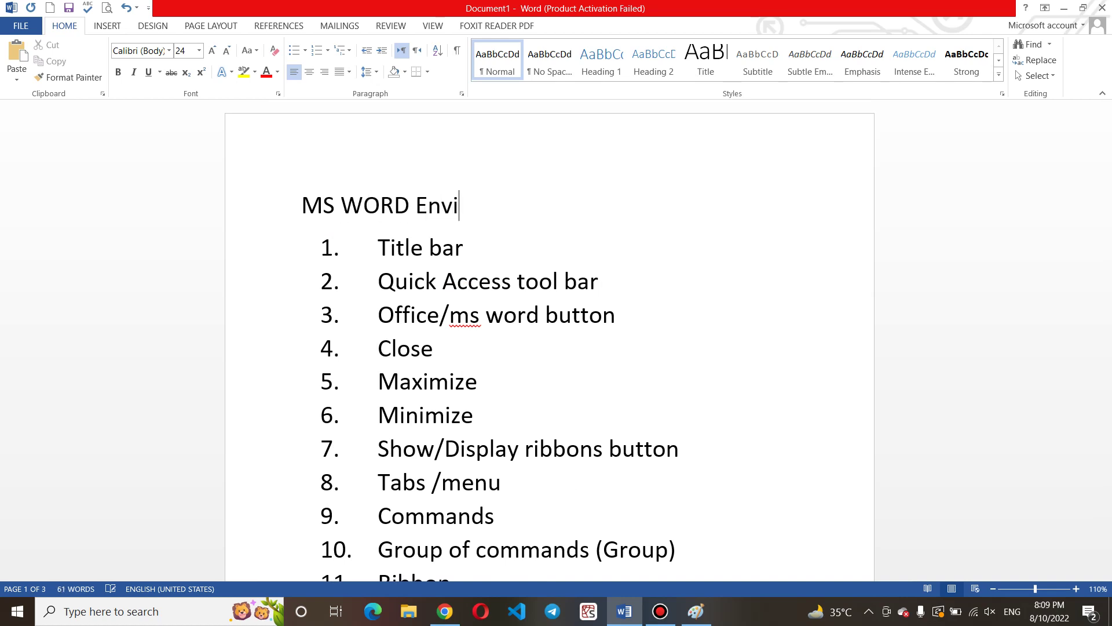
type("rnment")
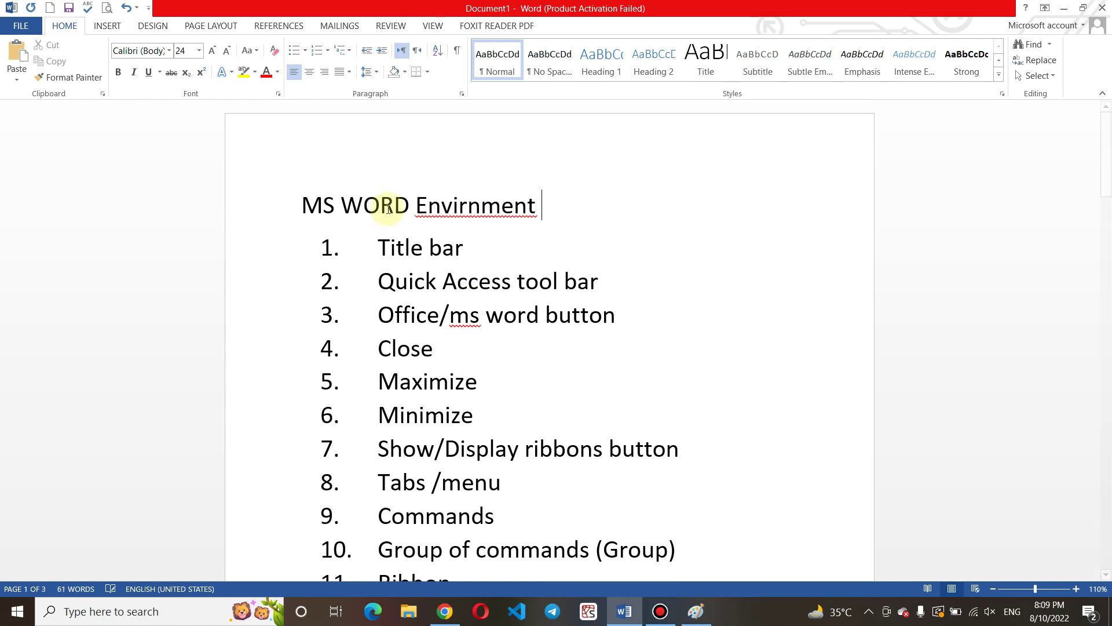
Correct the misspelled last word of the heading to "Environment" and centre the heading
right_click(421, 196)
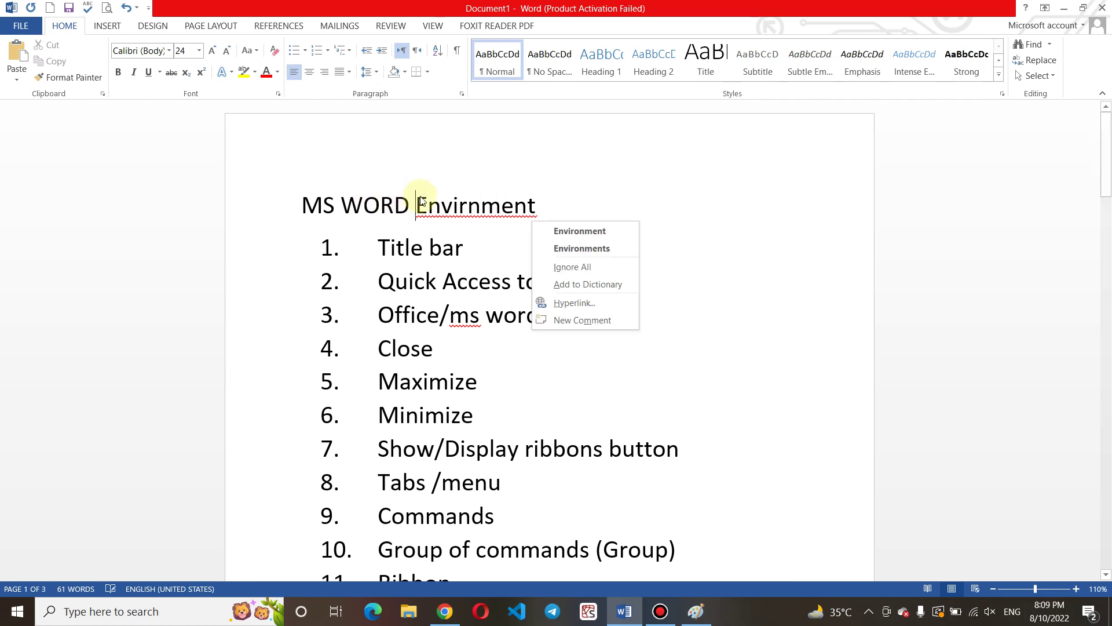
left_click(562, 224)
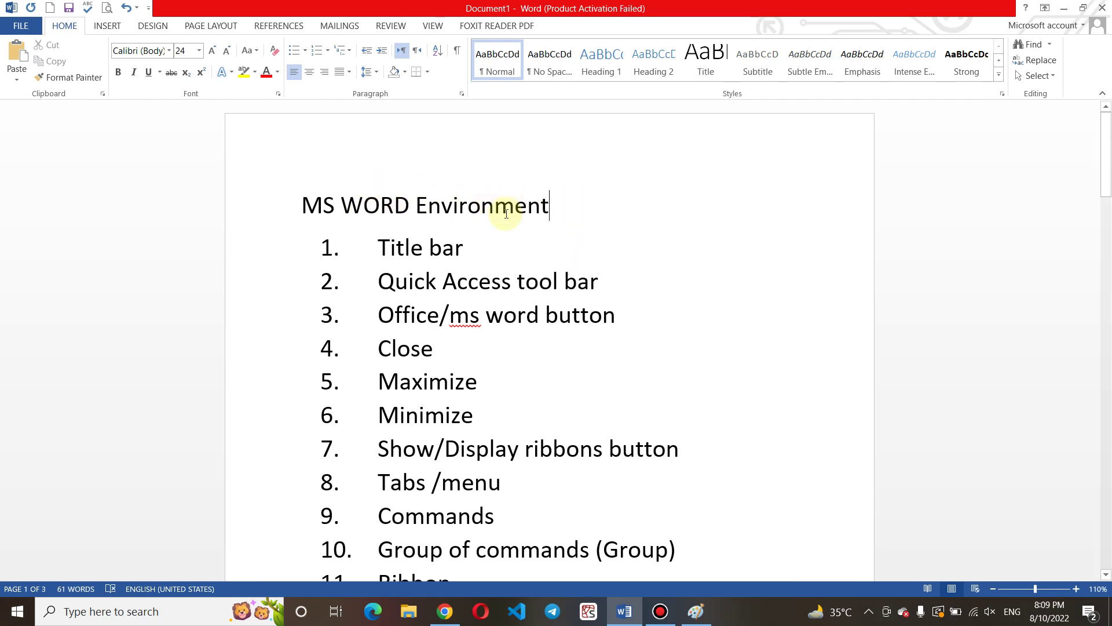
left_click(252, 199)
key("ctrl+e")
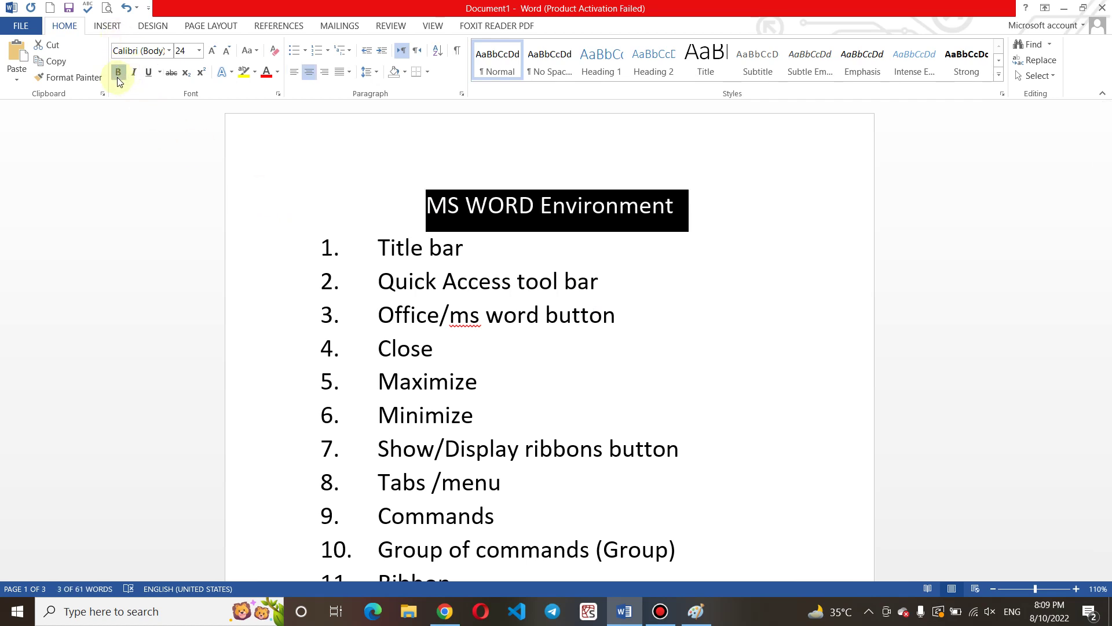
Format the heading "MS WORD Environment" in bold Arial Black
left_click(168, 50)
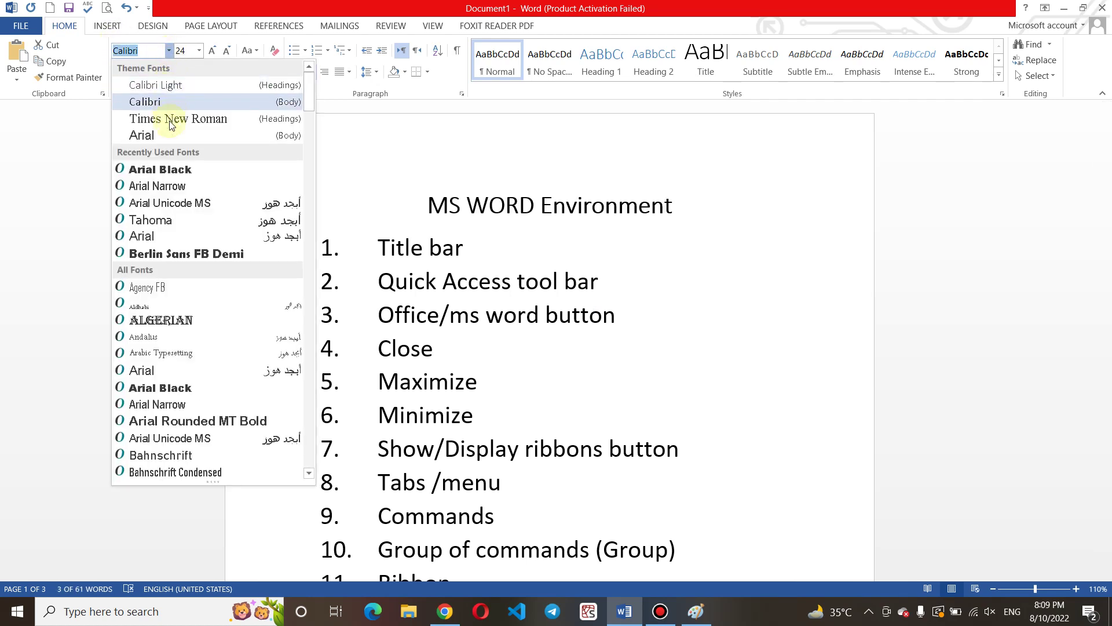
left_click(168, 169)
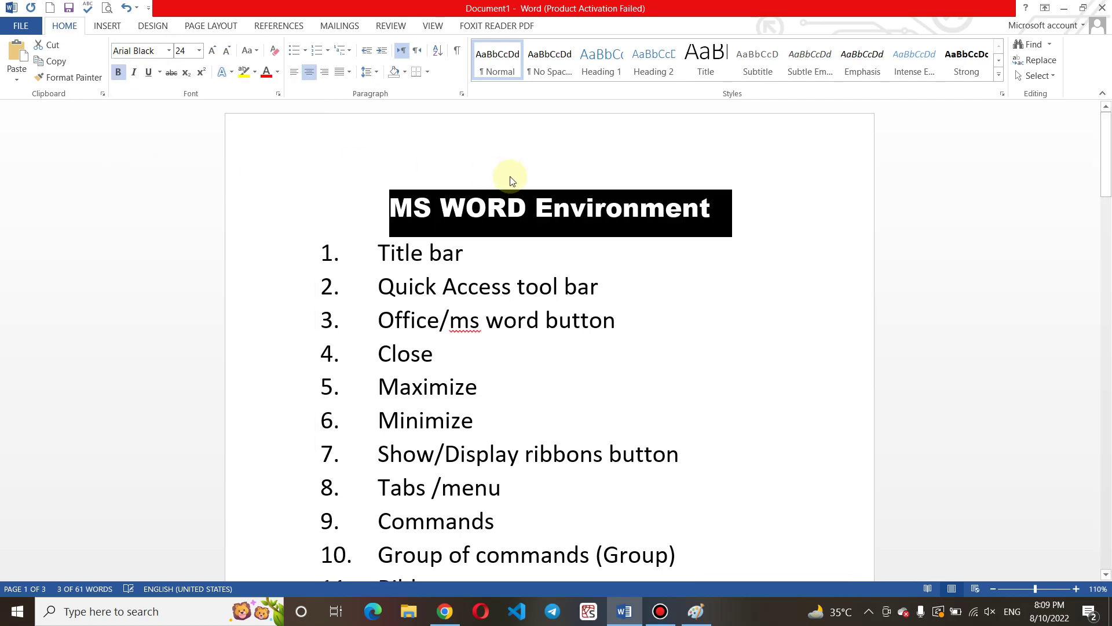
left_click(764, 207)
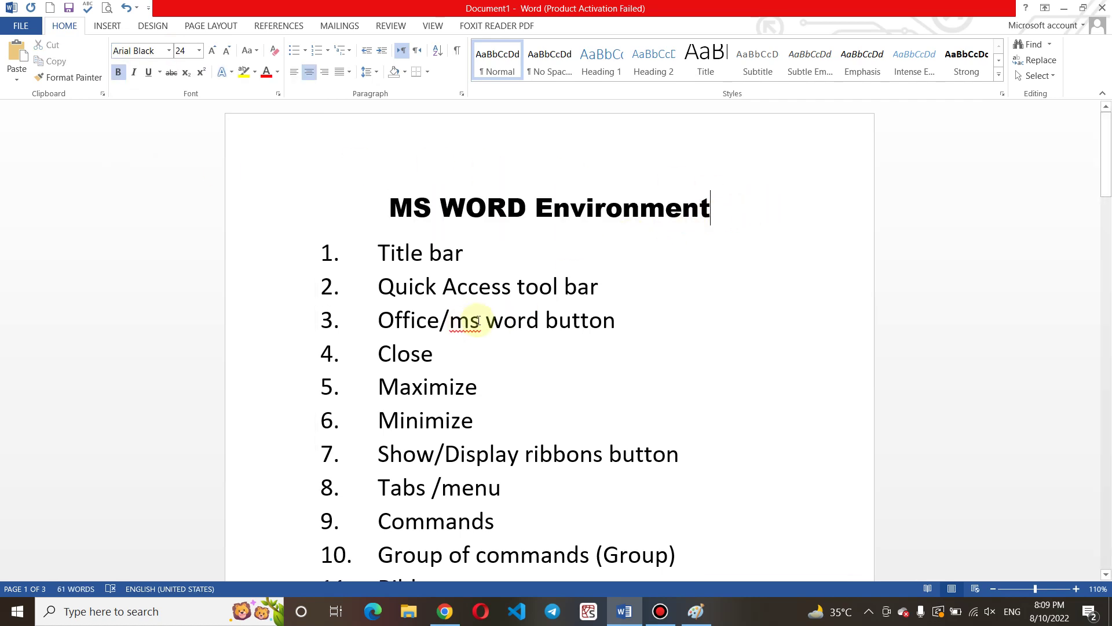
Replace "ms" with "MS" in the third list item so it reads "Office/MS word button"
key("BackSpace")
key("BackSpace")
type("MS")
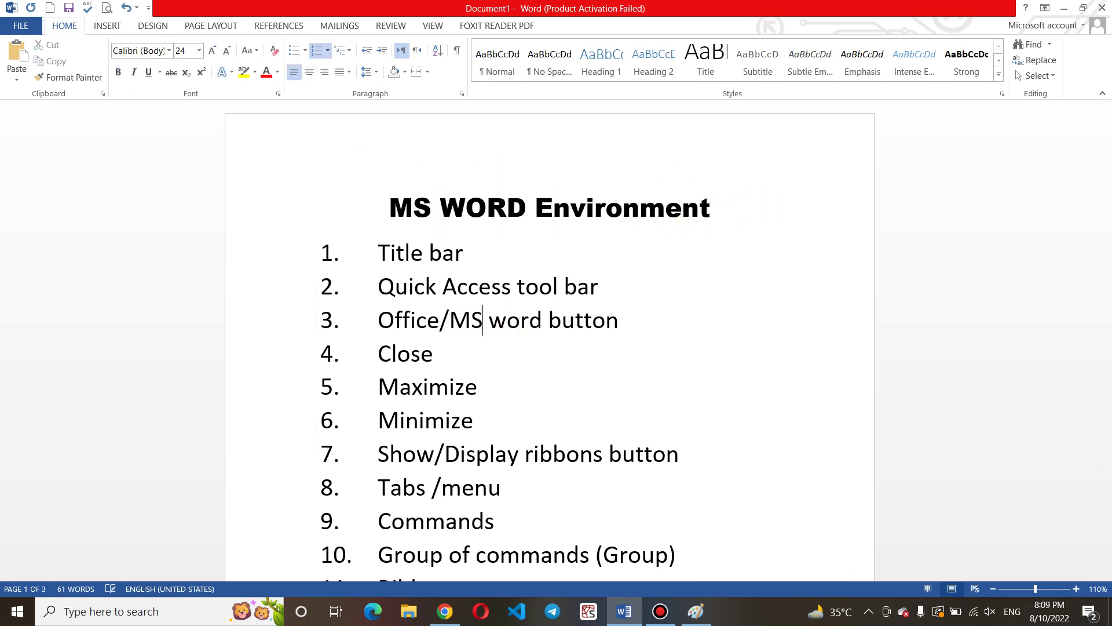
left_click(635, 332)
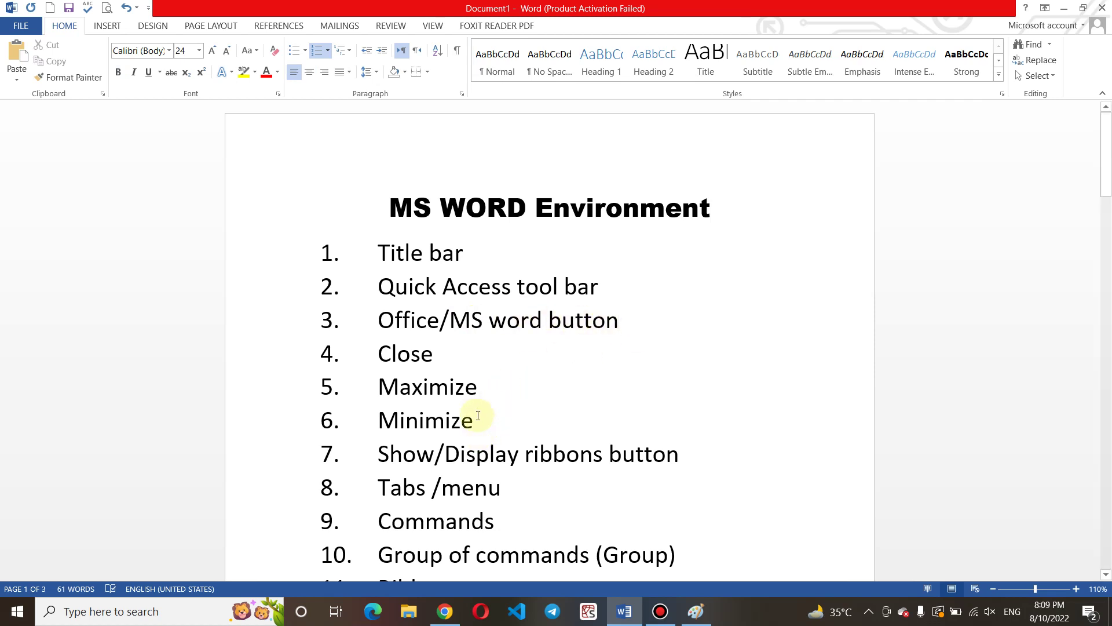
left_click_drag(1106, 179, 1106, 237)
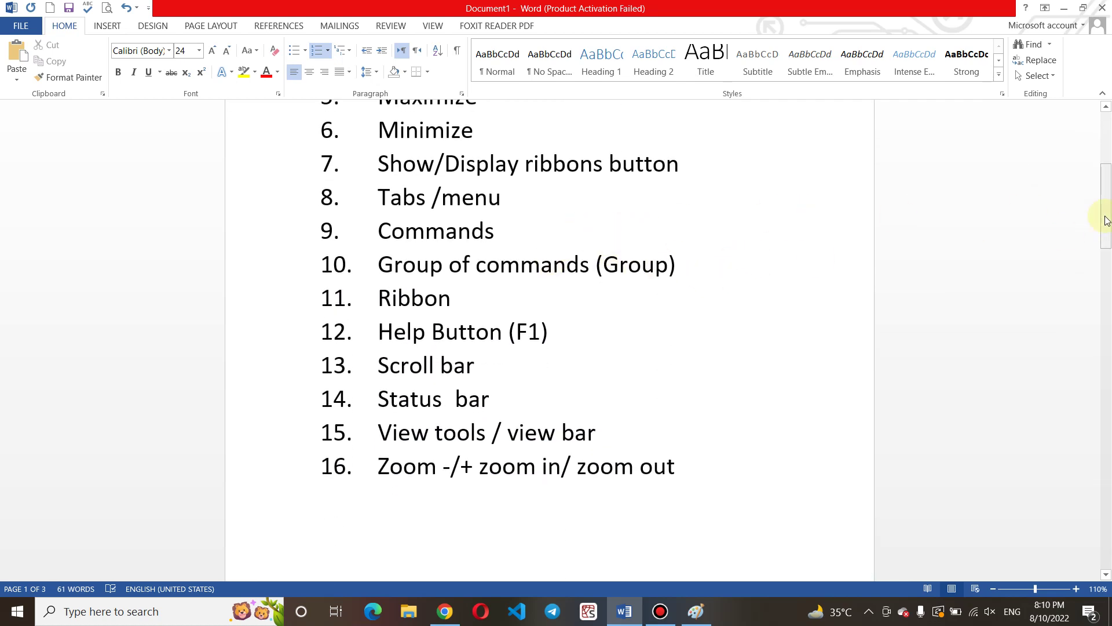
left_click_drag(1107, 217, 1107, 168)
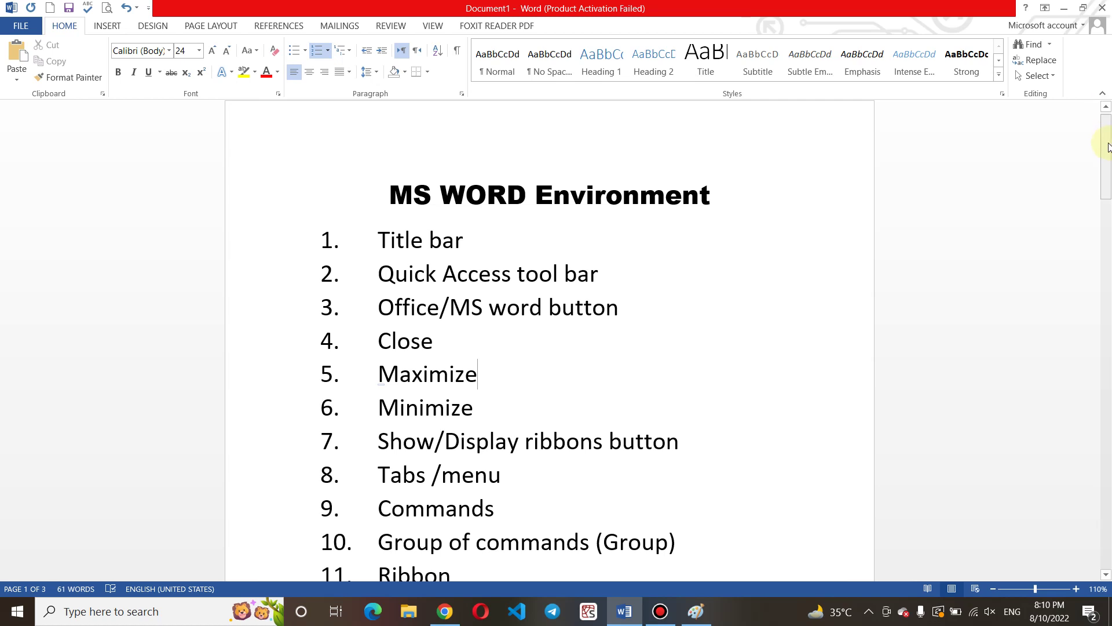
left_click_drag(1107, 148, 1108, 292)
left_click(459, 348)
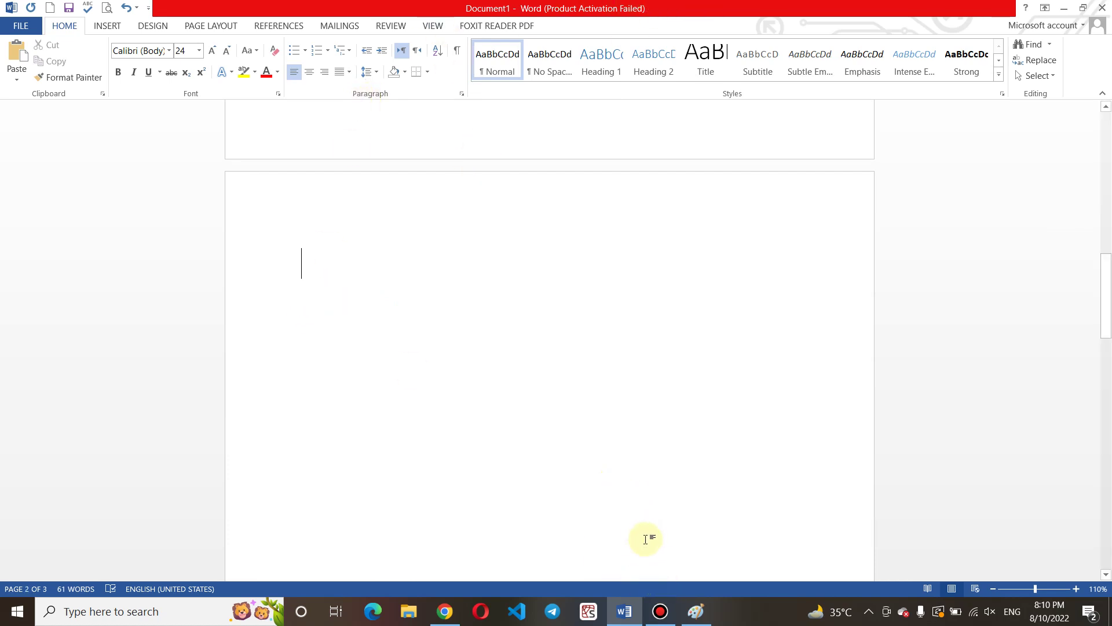
left_click(662, 609)
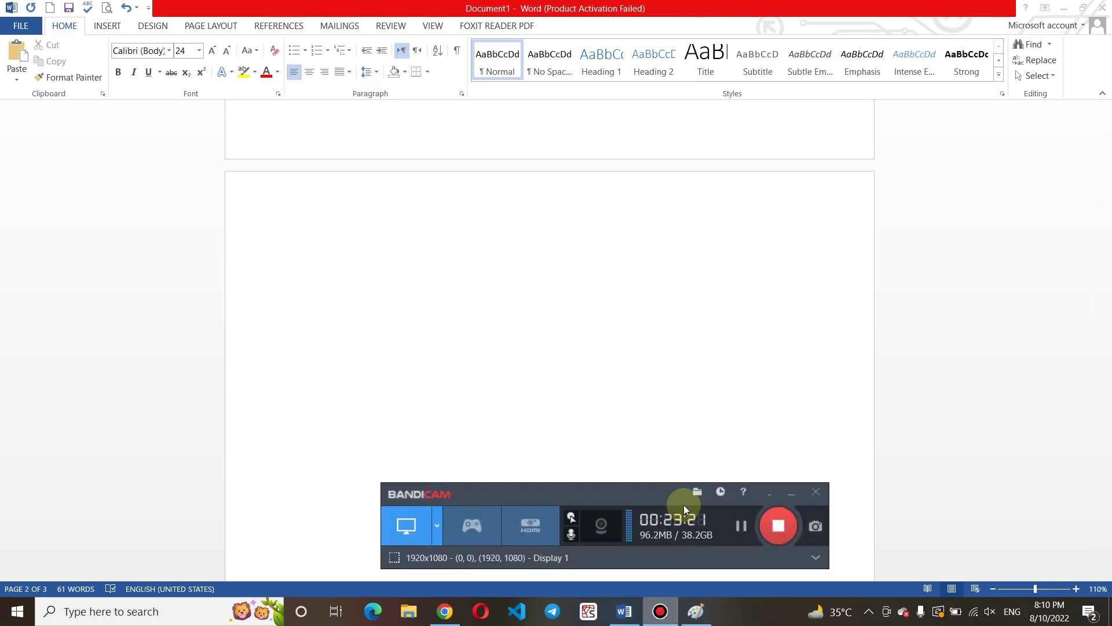